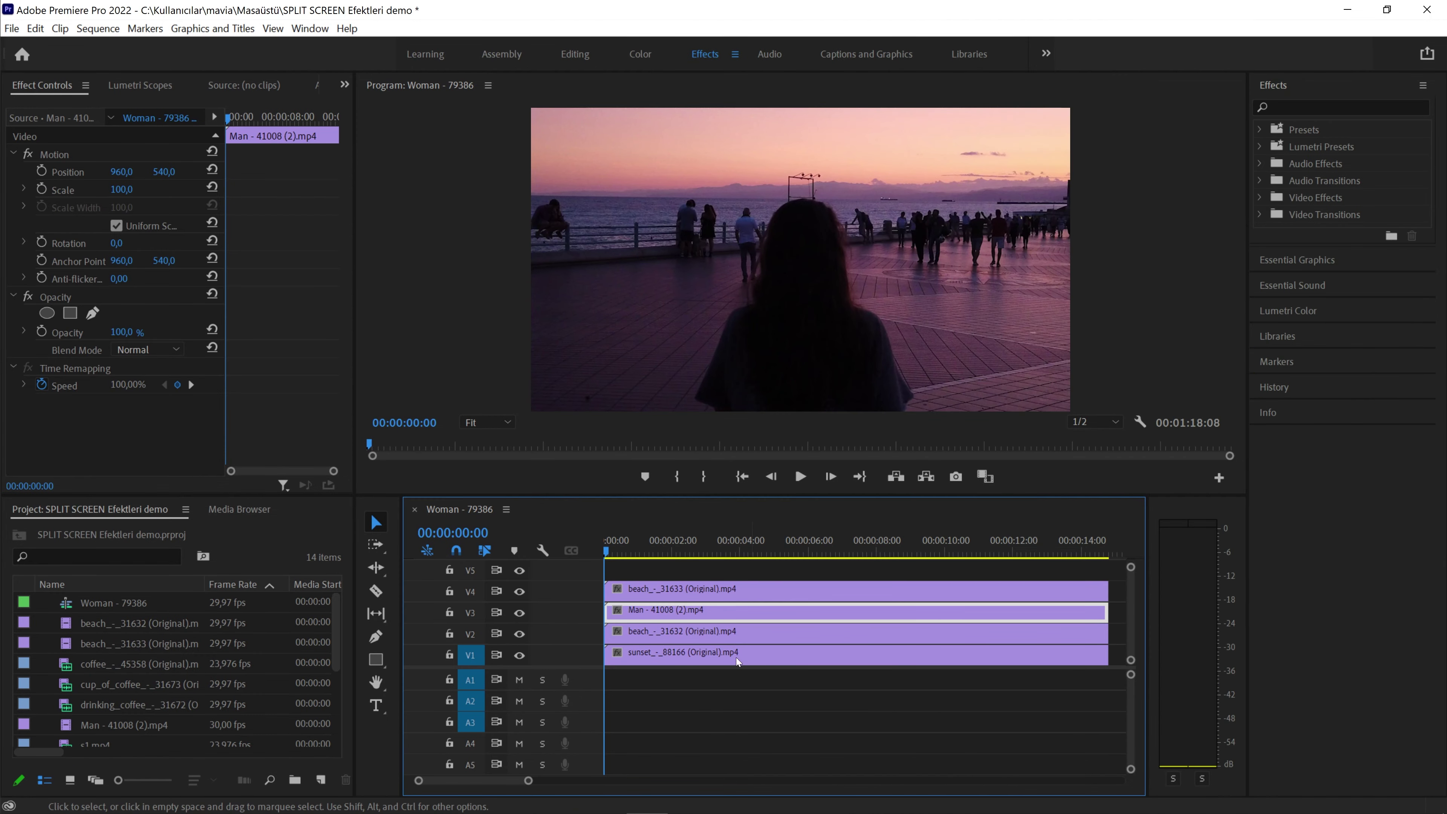
Step: Hide the upper tracks to check the sunset clip, then make them visible again
{"action": "left_click", "coordinate": [519, 591]}
{"action": "left_click", "coordinate": [519, 612]}
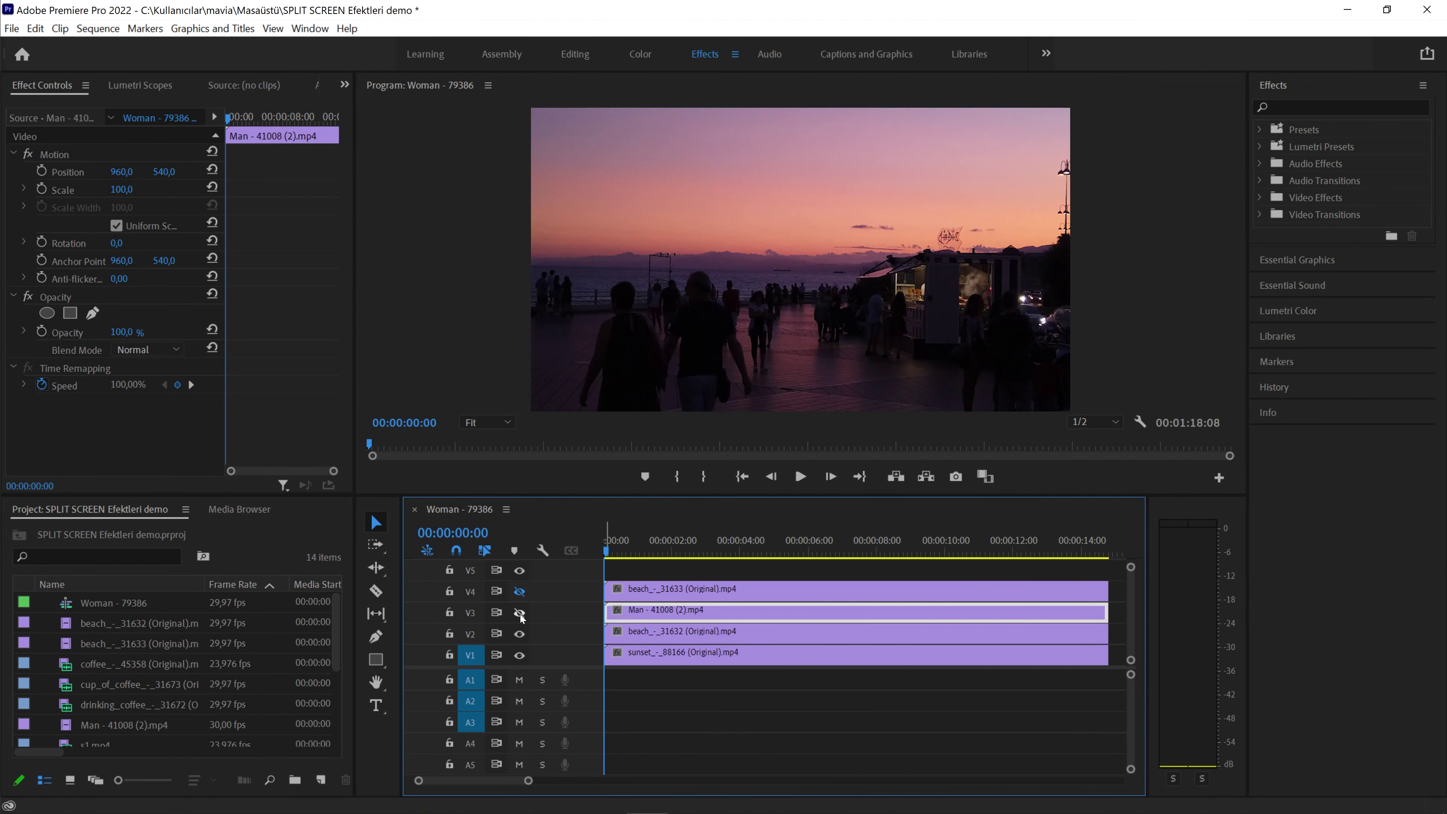
{"action": "left_click", "coordinate": [520, 634]}
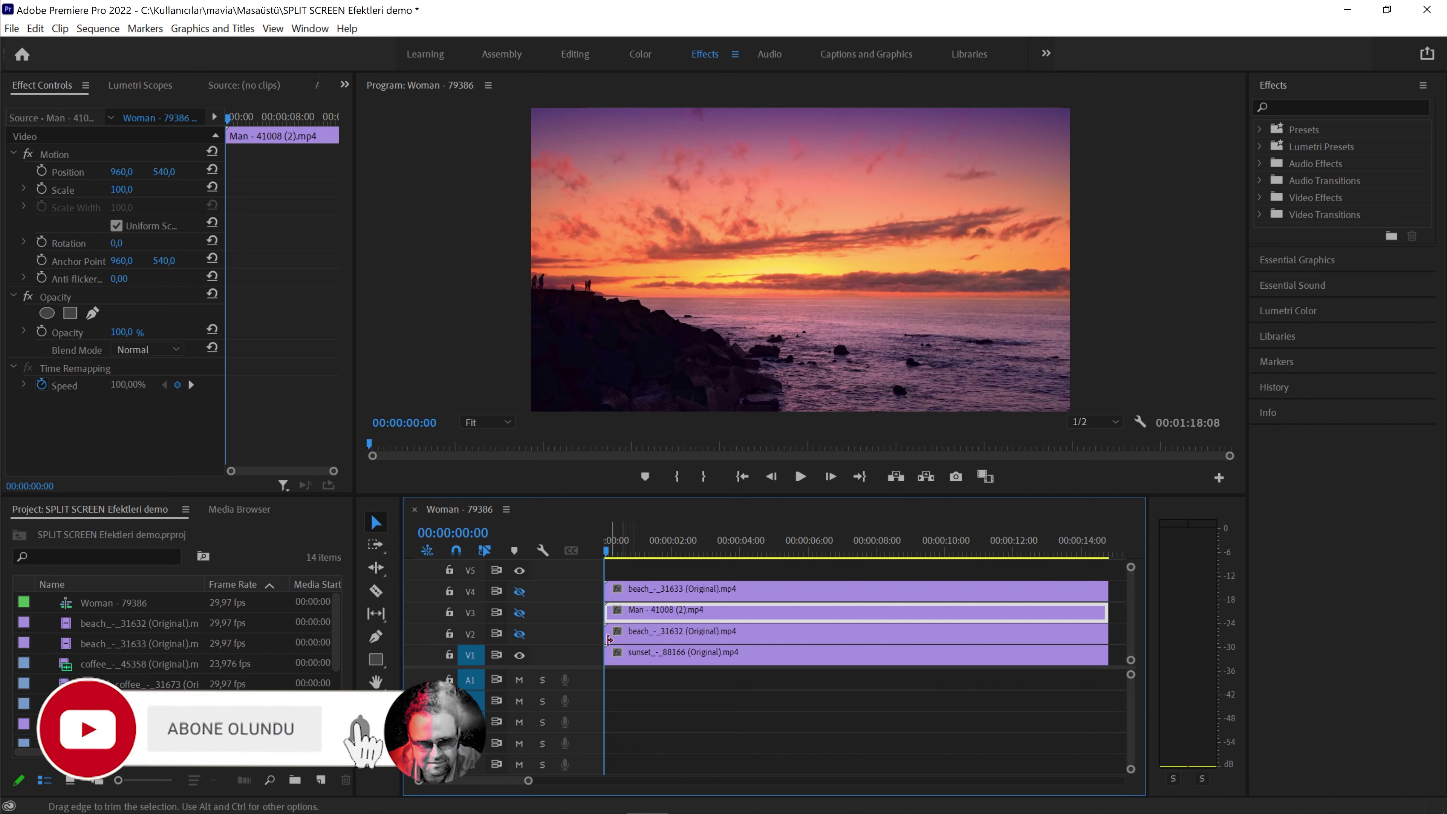
{"action": "left_click", "coordinate": [519, 633], "text": "shift"}
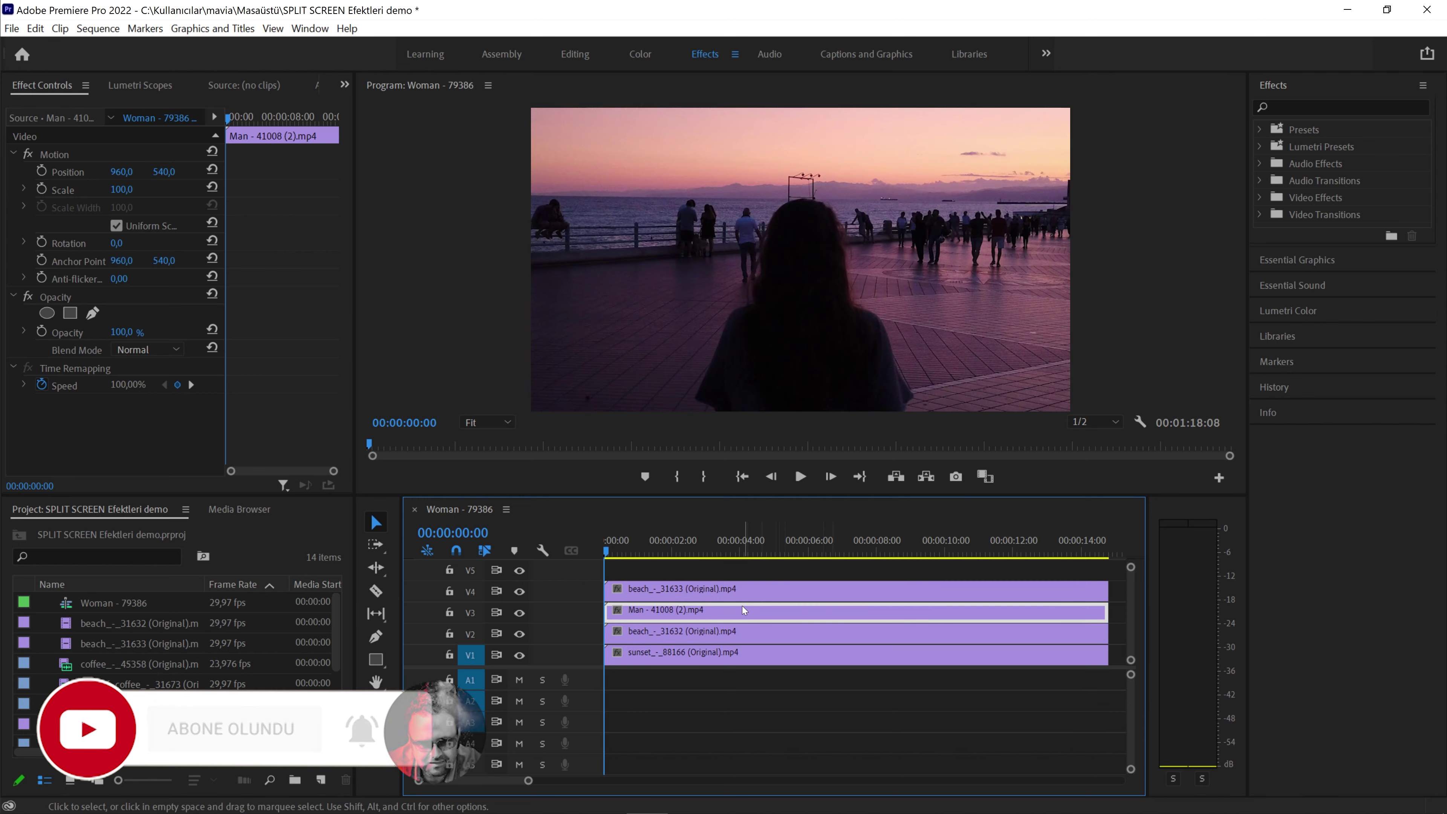
{"action": "left_click", "coordinate": [740, 589]}
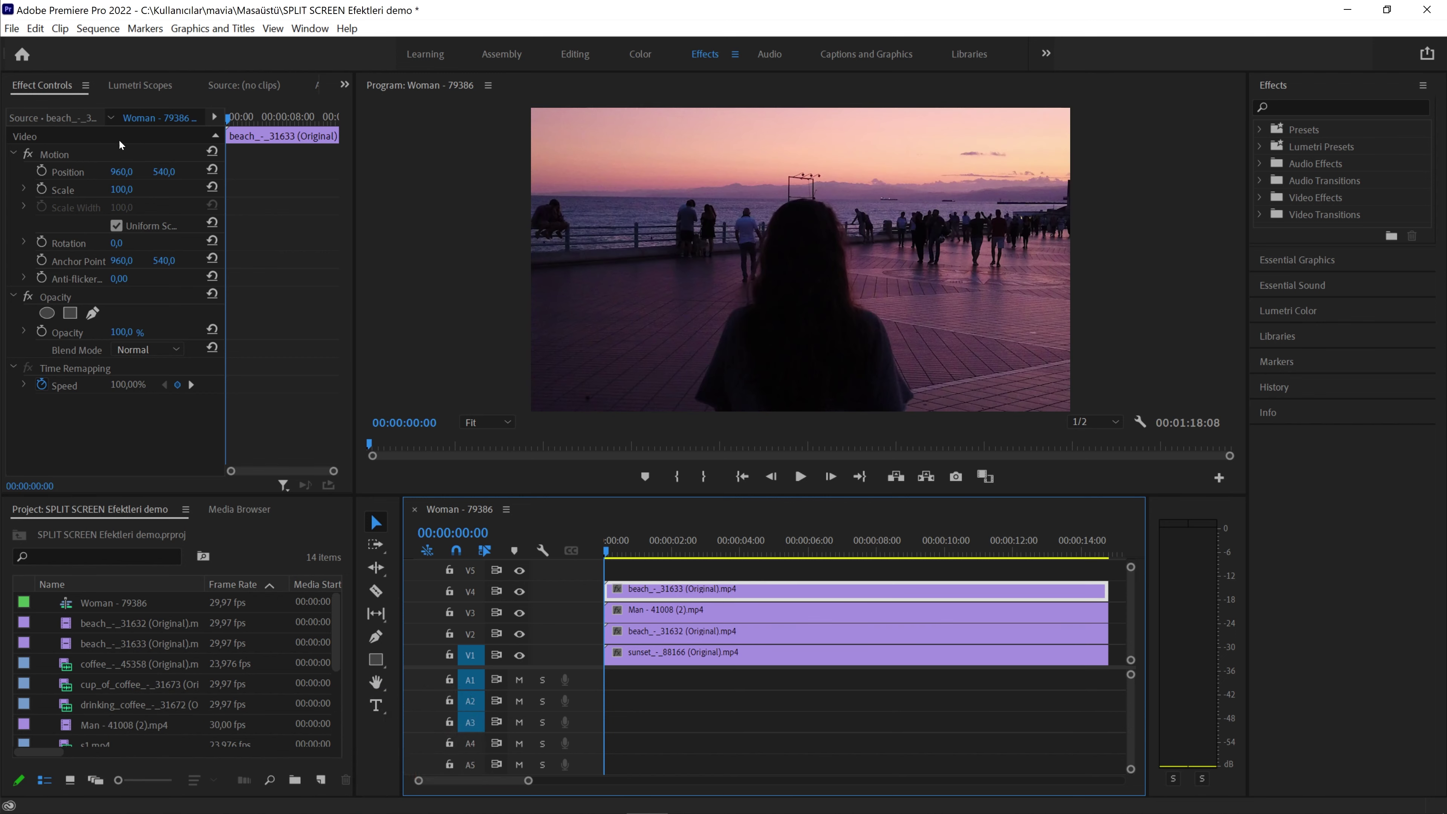
{"action": "left_click", "coordinate": [693, 667]}
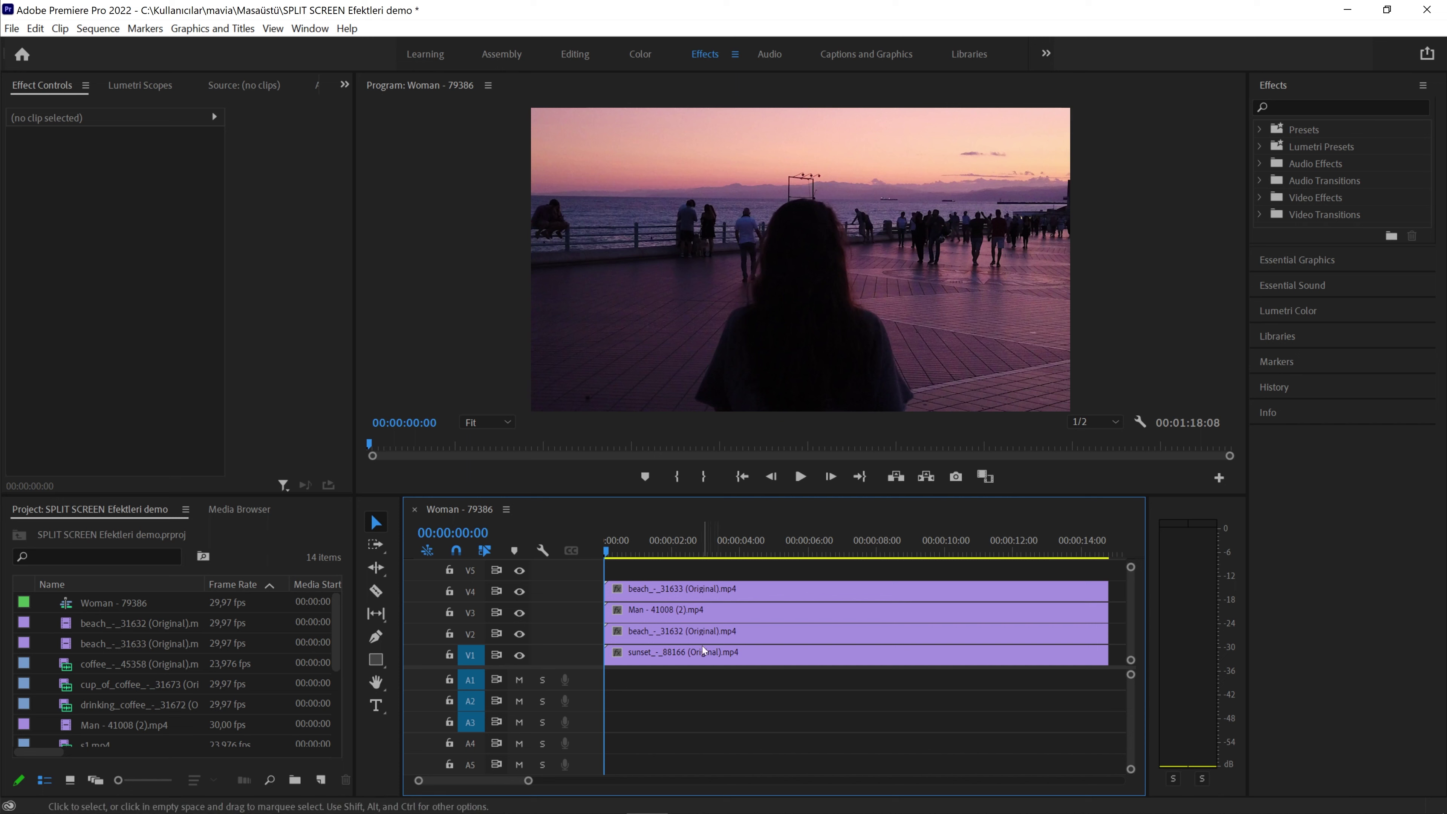
Step: Set Scale to 50 on the V4 beach clip and the V3 Man clip
{"action": "left_click", "coordinate": [701, 591]}
{"action": "left_click", "coordinate": [135, 187]}
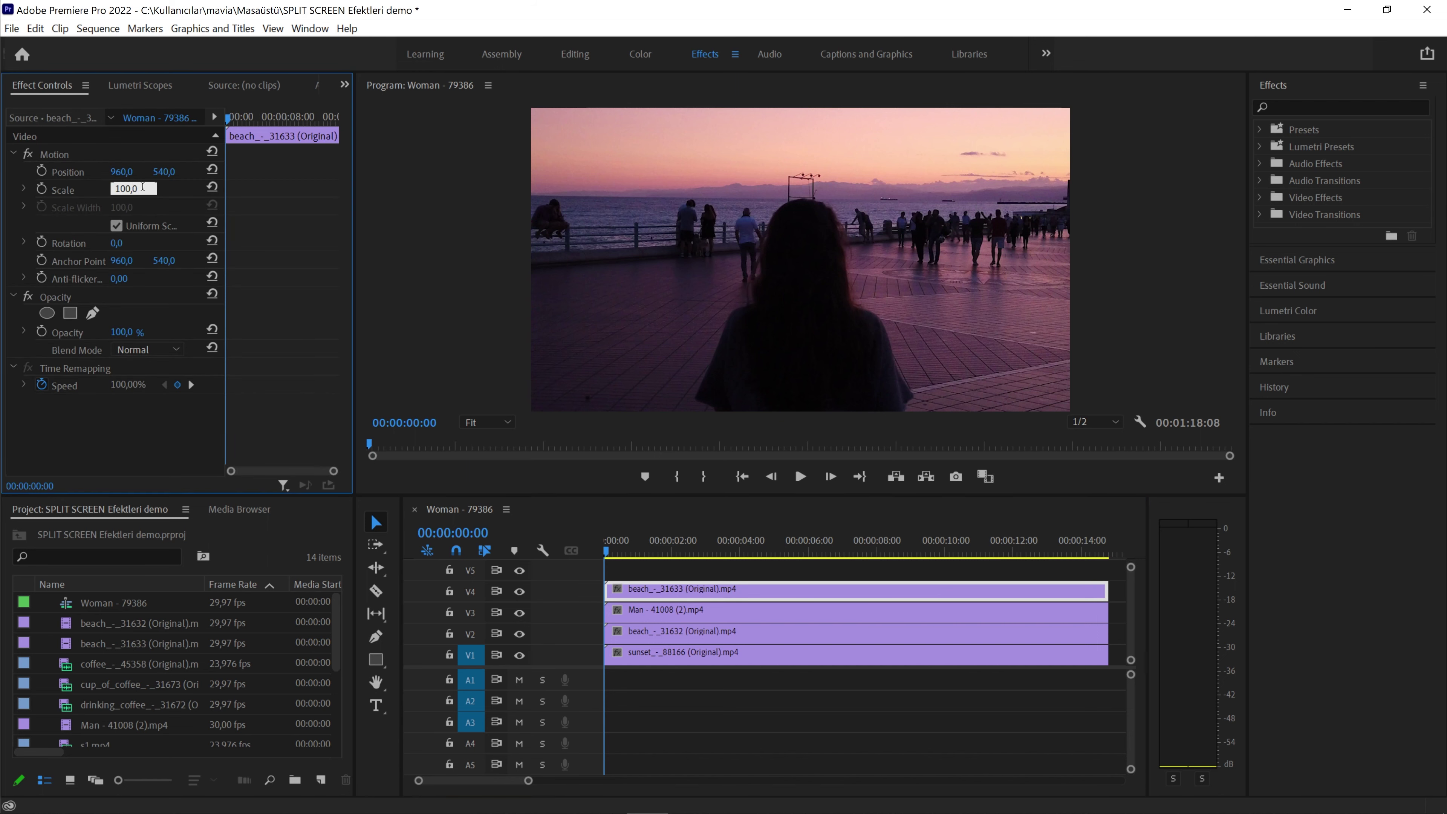
{"action": "type", "text": "50"}
{"action": "key", "text": "Return"}
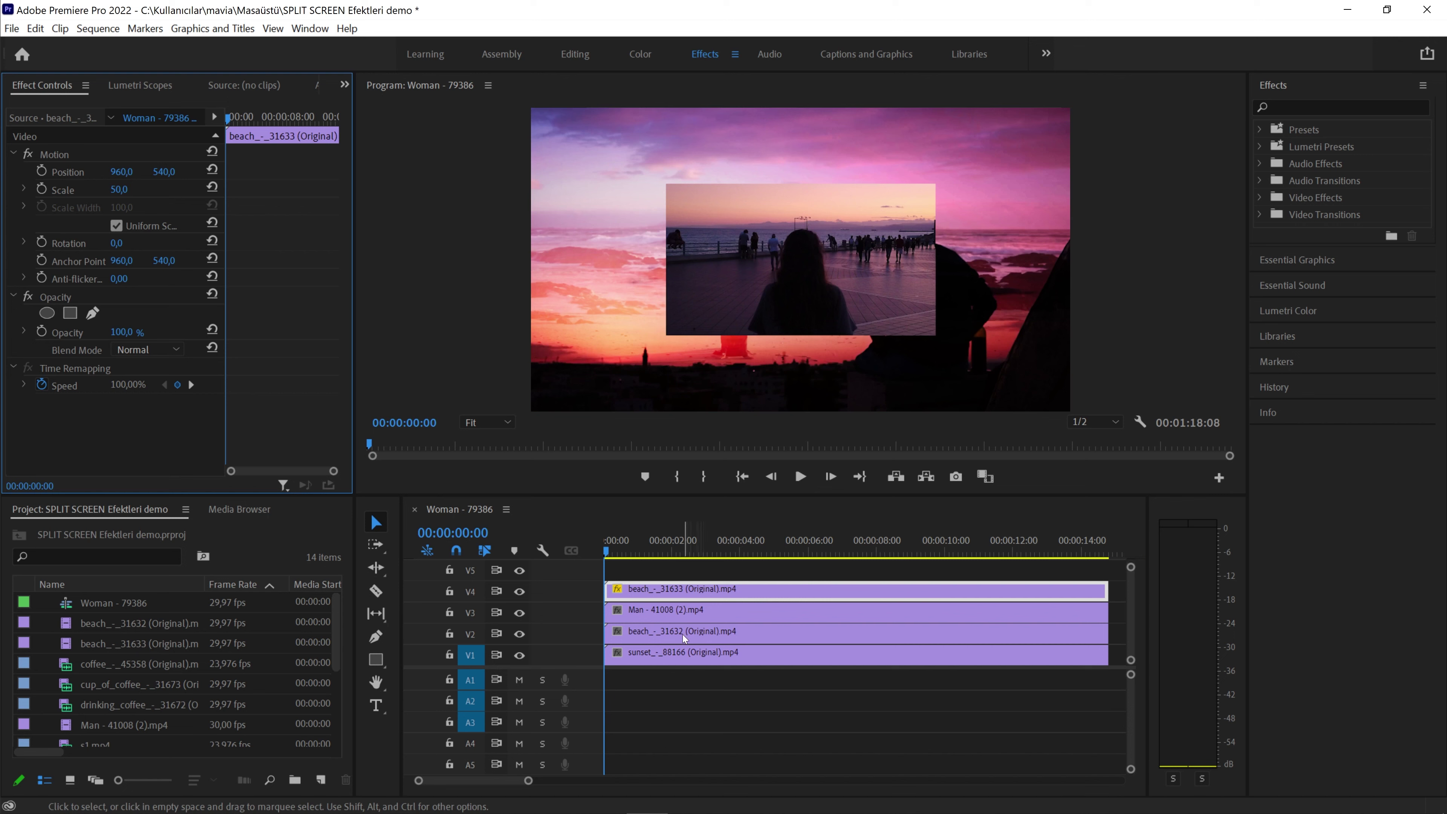
{"action": "left_click", "coordinate": [689, 609]}
{"action": "left_click", "coordinate": [121, 190]}
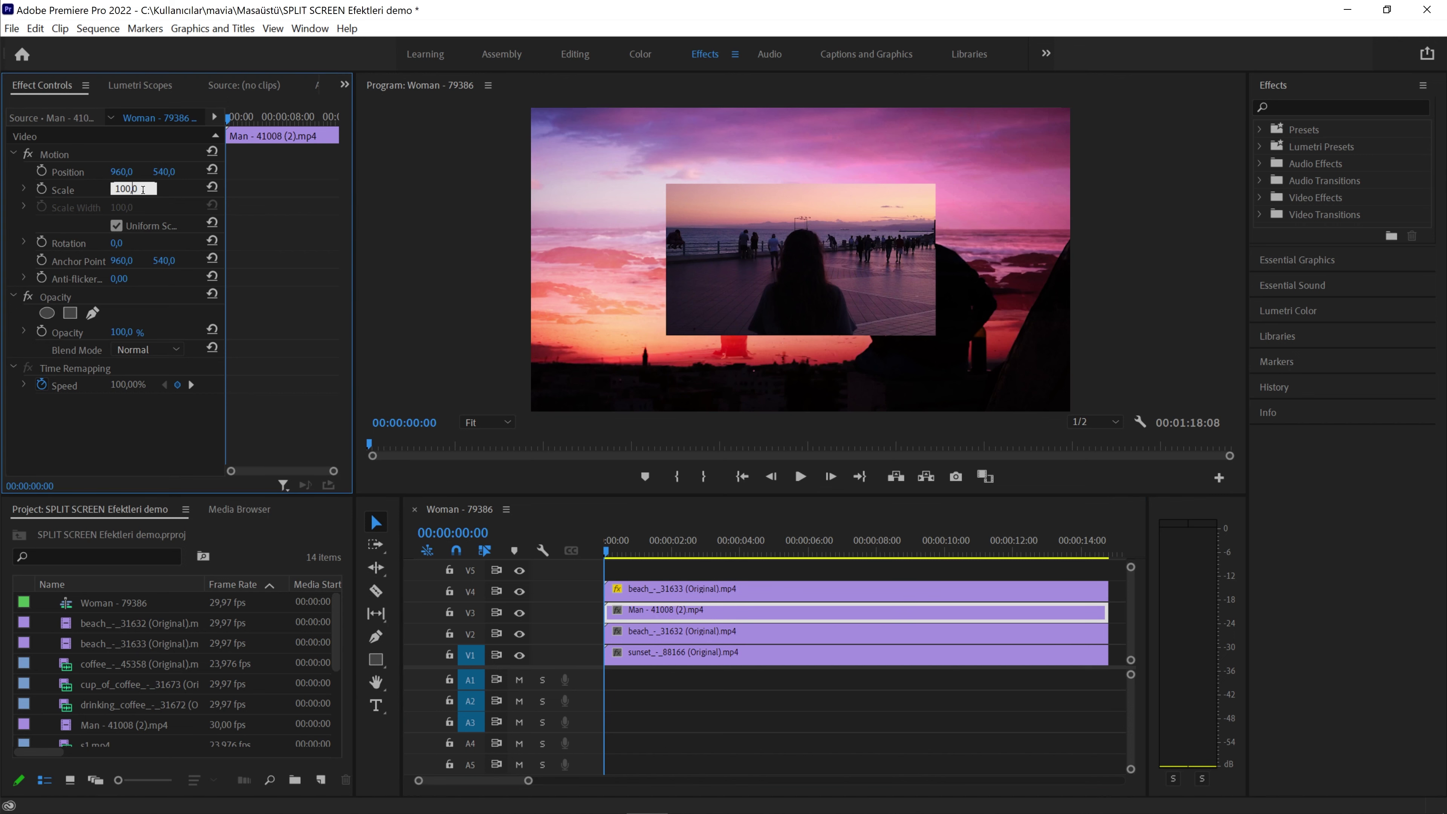
{"action": "type", "text": "50"}
{"action": "key", "text": "Return"}
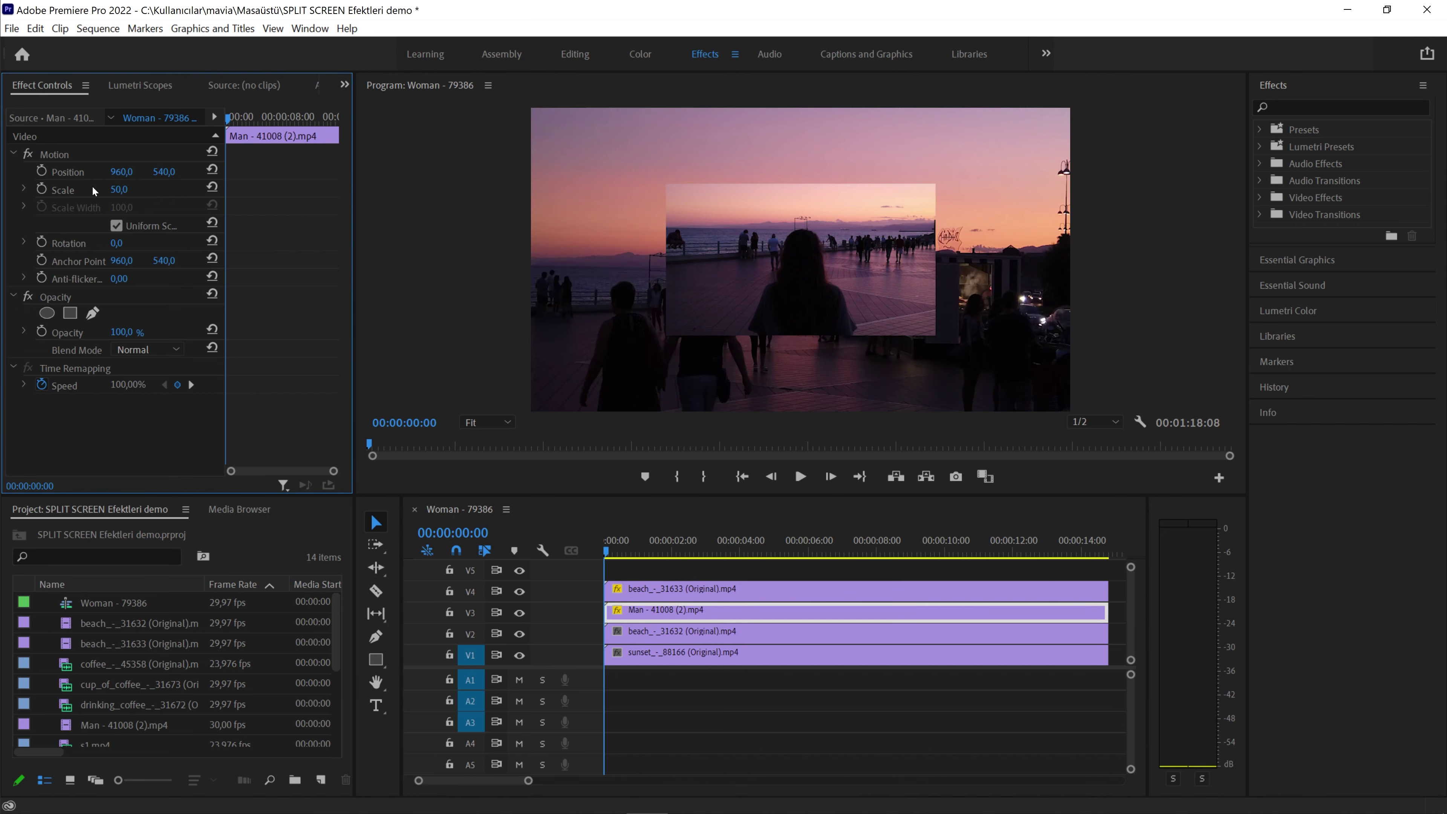
Step: Set Scale to 50 on the V2 beach clip and the V1 sunset clip
{"action": "key", "text": "ctrl+Down"}
{"action": "left_click", "coordinate": [142, 191]}
{"action": "type", "text": "5"}
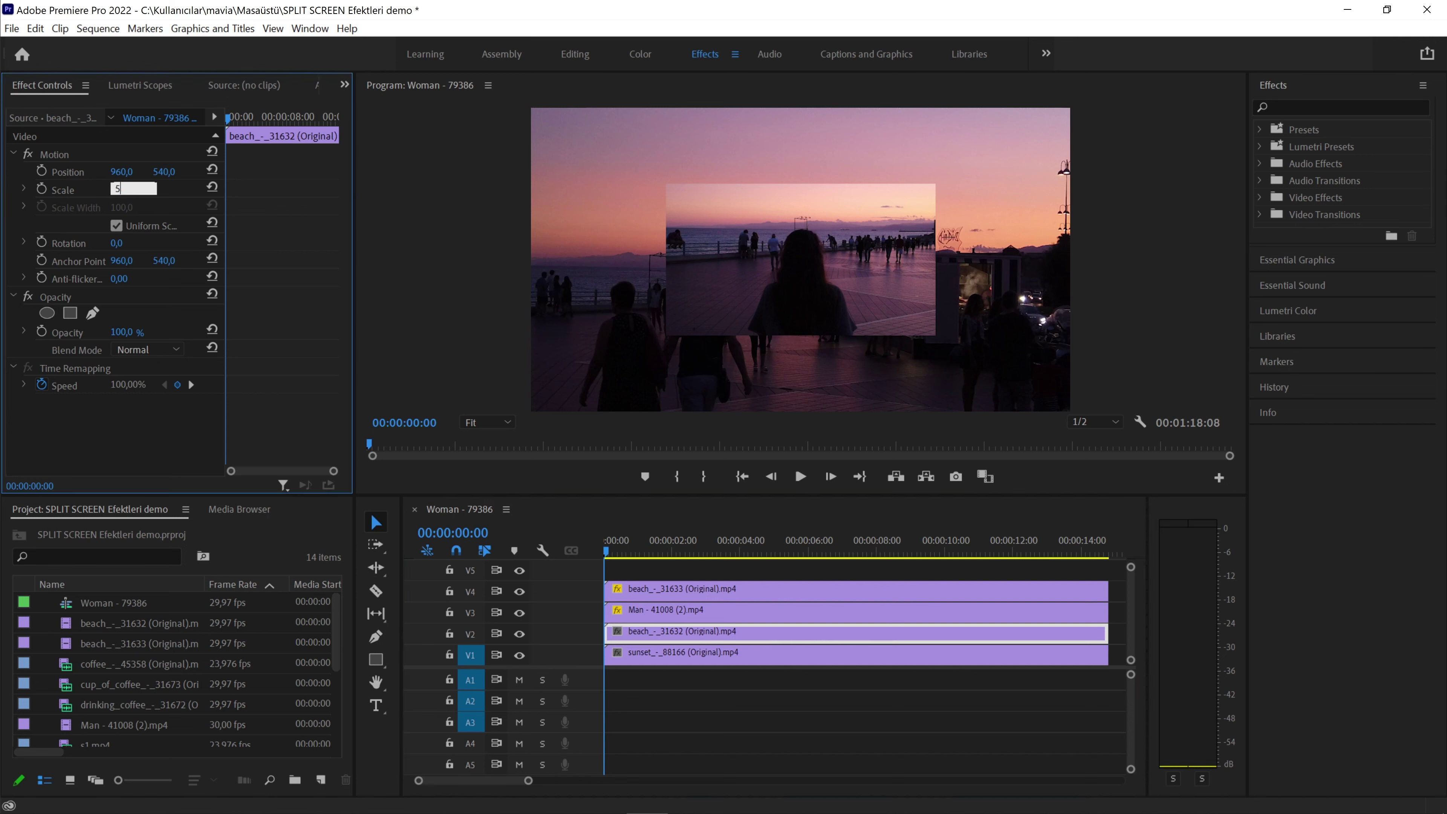
{"action": "key", "text": "Return"}
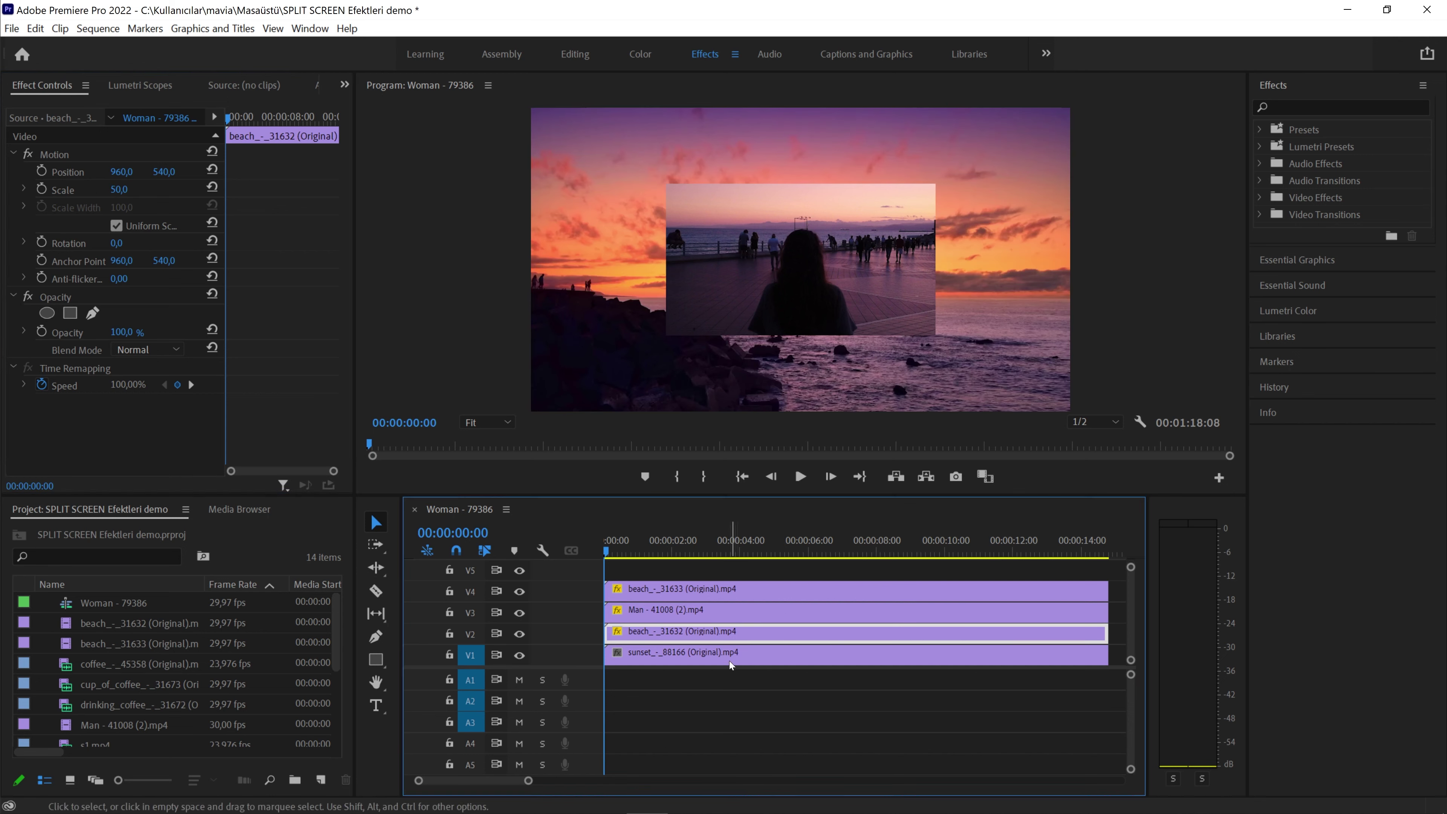
{"action": "left_click", "coordinate": [732, 655]}
{"action": "left_click", "coordinate": [121, 189]}
{"action": "type", "text": "50"}
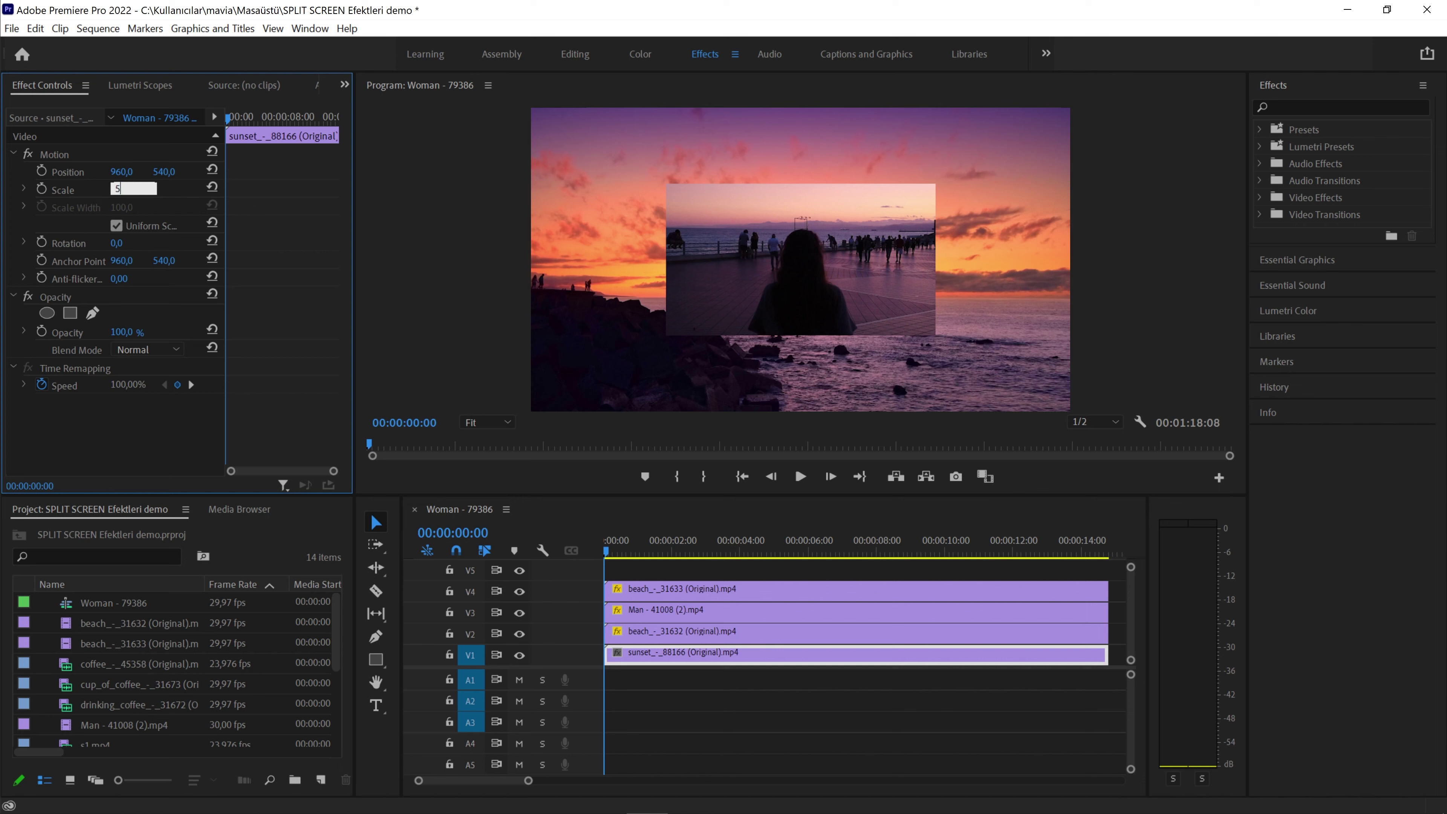
{"action": "left_click", "coordinate": [683, 598]}
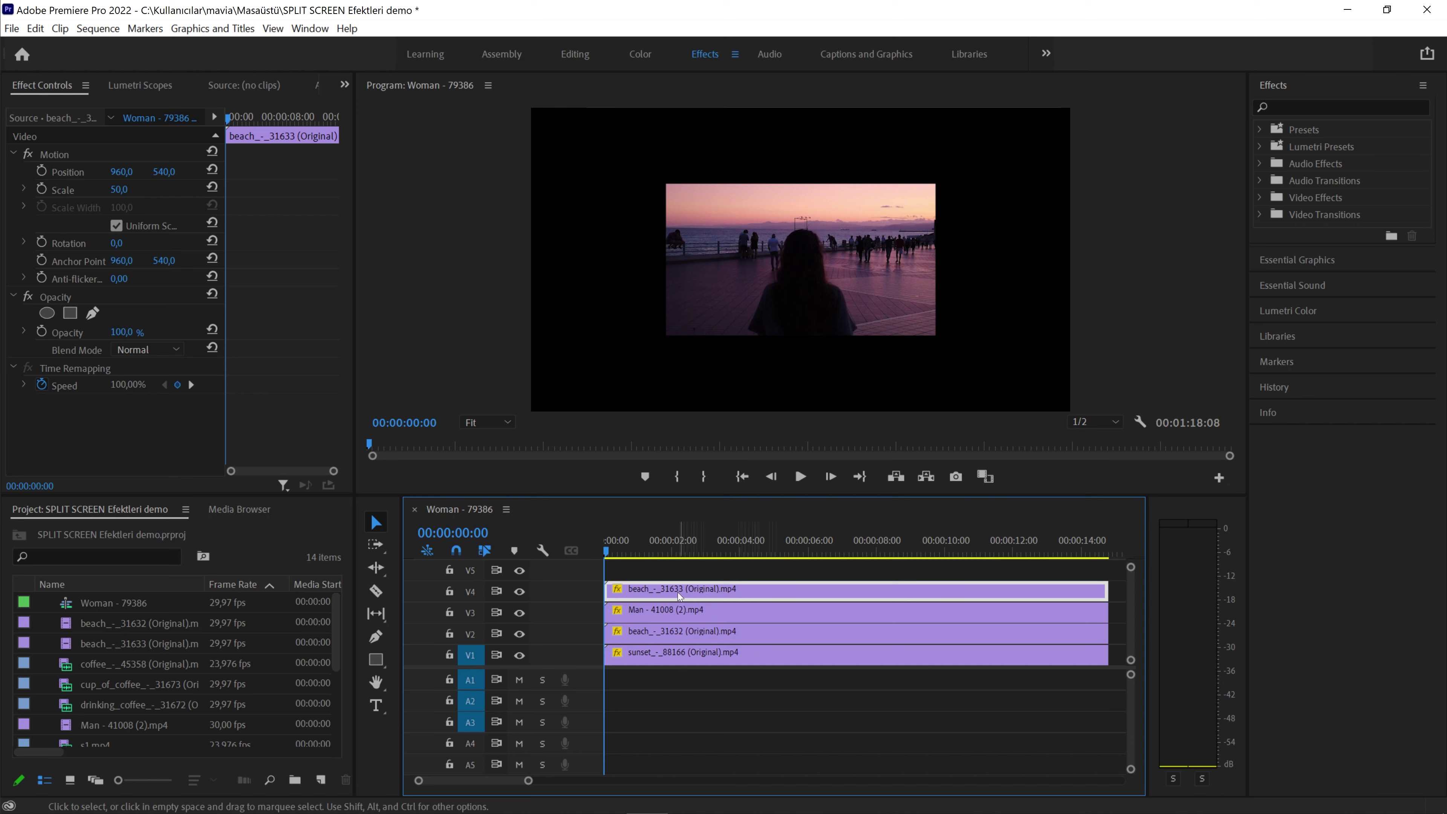
Step: Position the V4, V3 and V2 clips in the top-left, top-right and bottom-left quarters
{"action": "mouse_move", "coordinate": [121, 172]}
{"action": "left_mouse_down"}
{"action": "mouse_move", "coordinate": [74, 171]}
{"action": "mouse_move", "coordinate": [131, 171]}
{"action": "mouse_move", "coordinate": [114, 171]}
{"action": "left_mouse_up"}
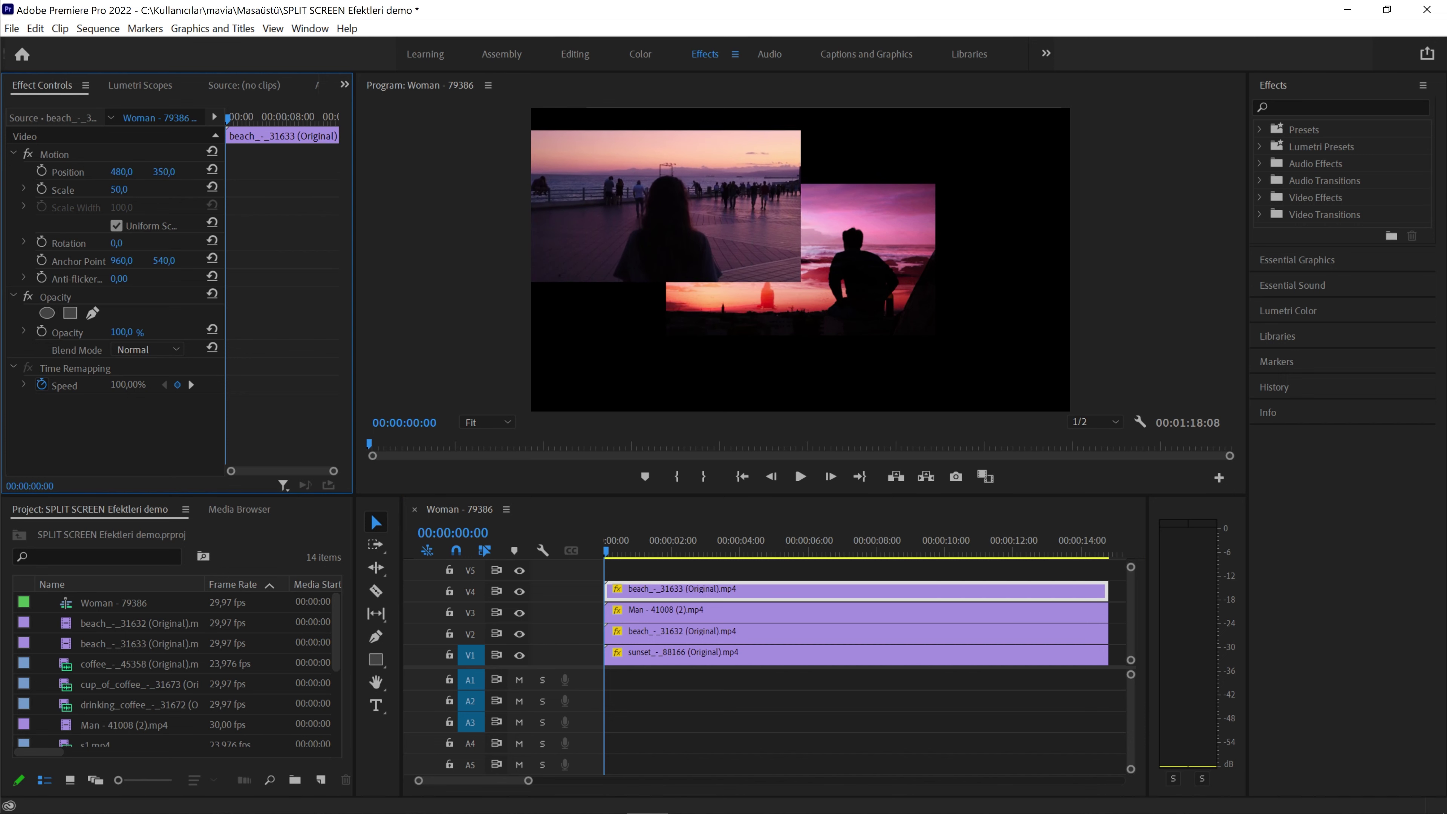
{"action": "left_click", "coordinate": [703, 616]}
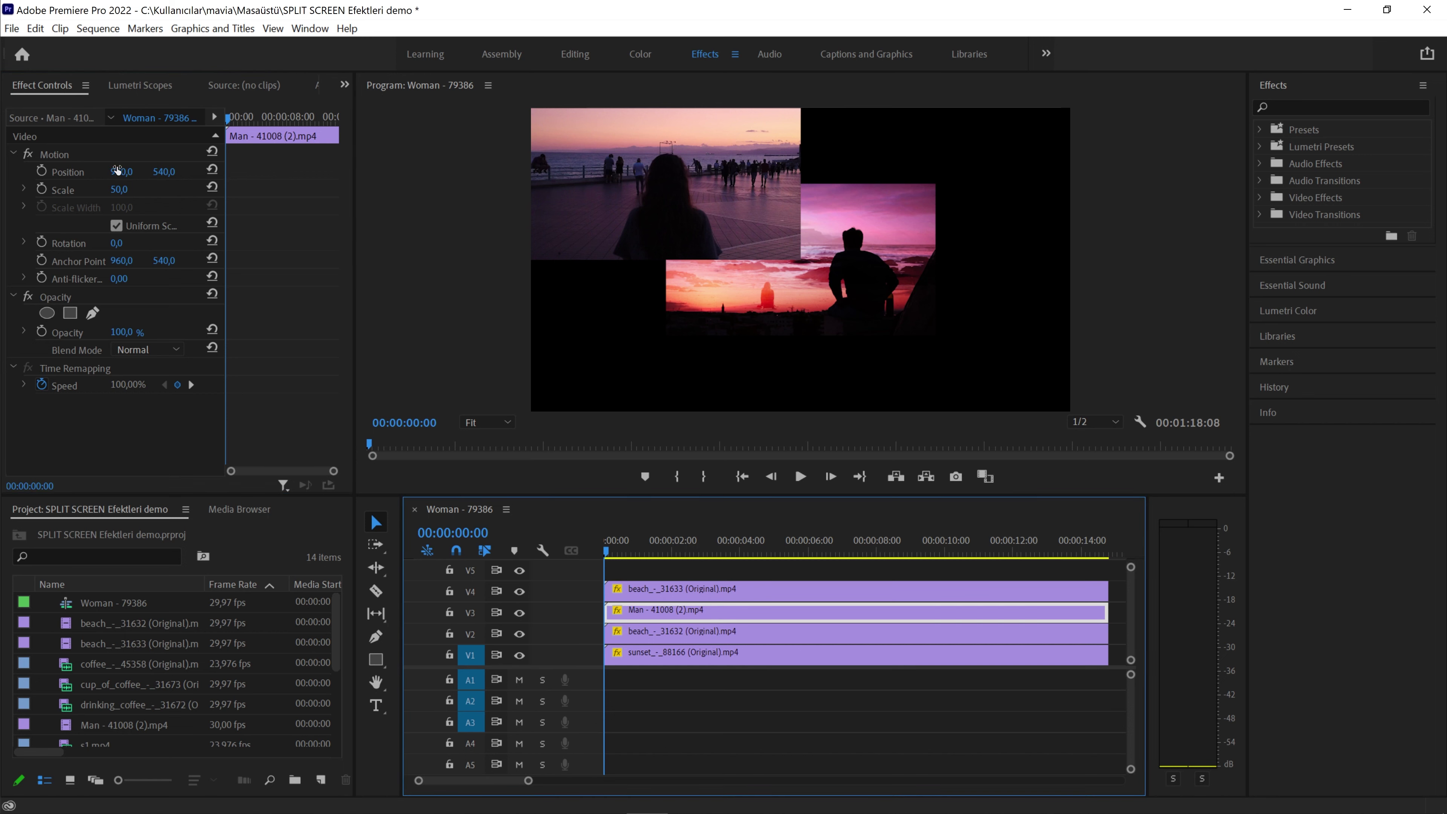
{"action": "left_click_drag", "start_coordinate": [117, 170], "coordinate": [142, 171]}
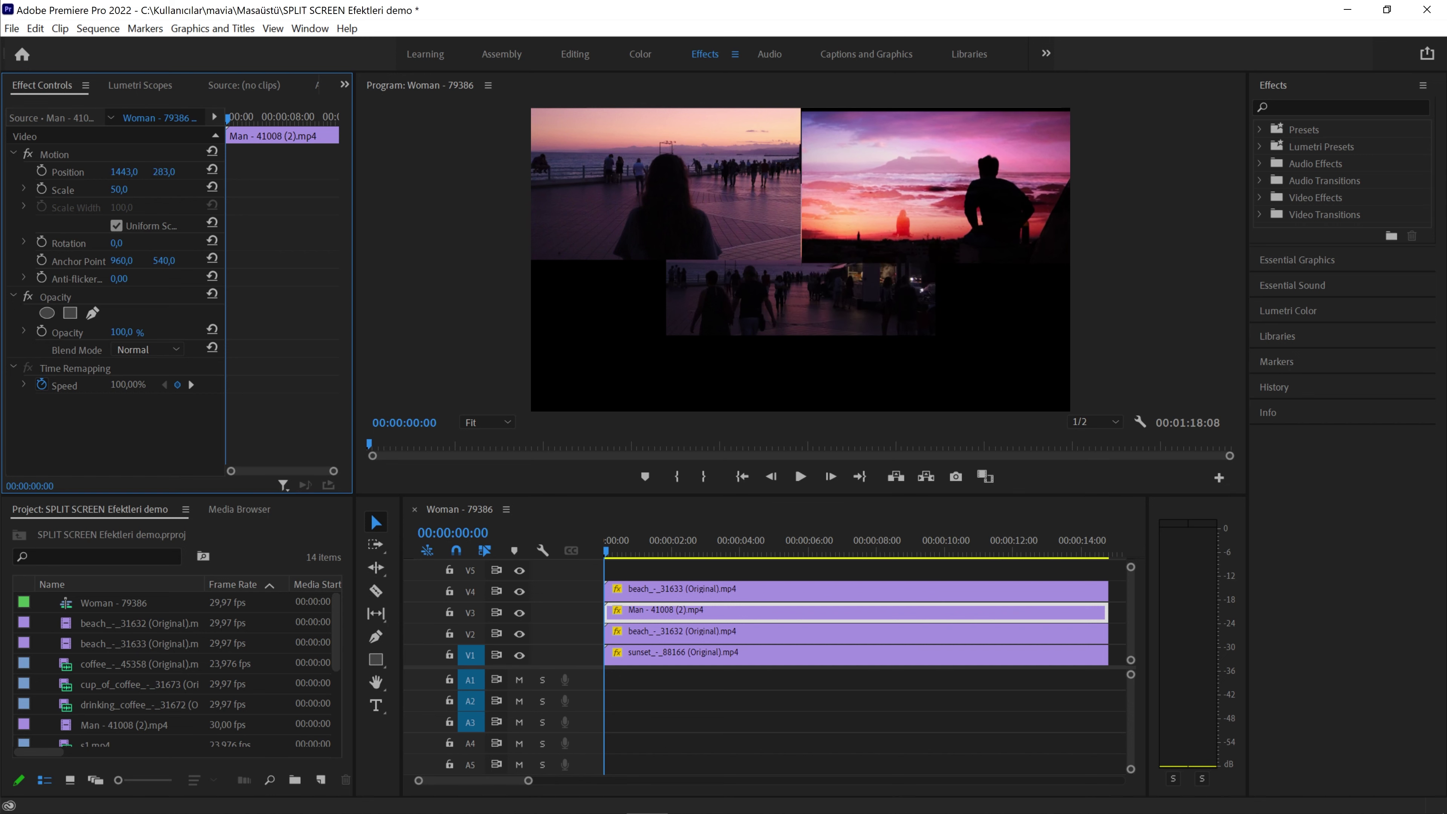
{"action": "left_click", "coordinate": [952, 630]}
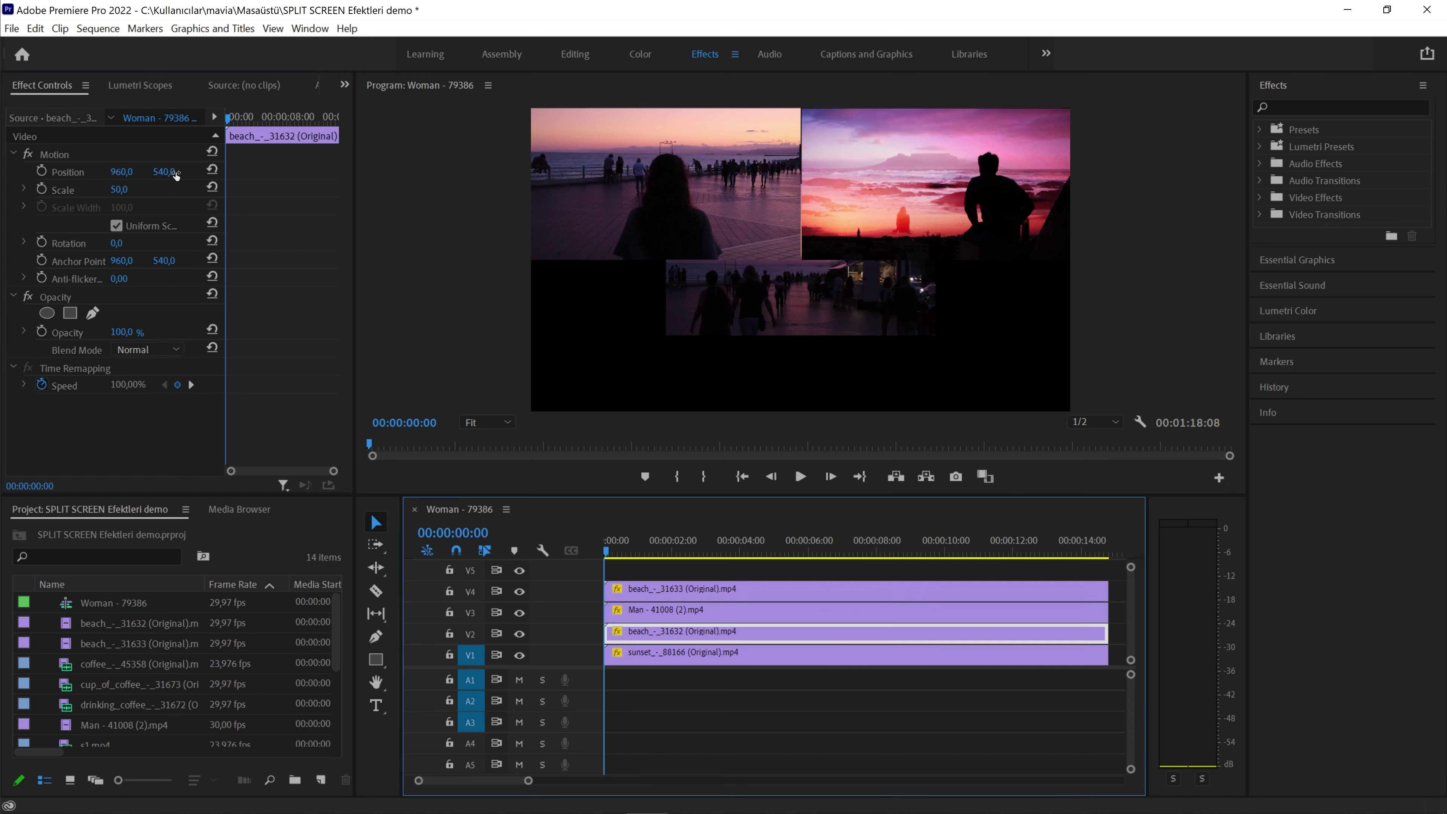
{"action": "left_click_drag", "start_coordinate": [164, 171], "coordinate": [322, 171]}
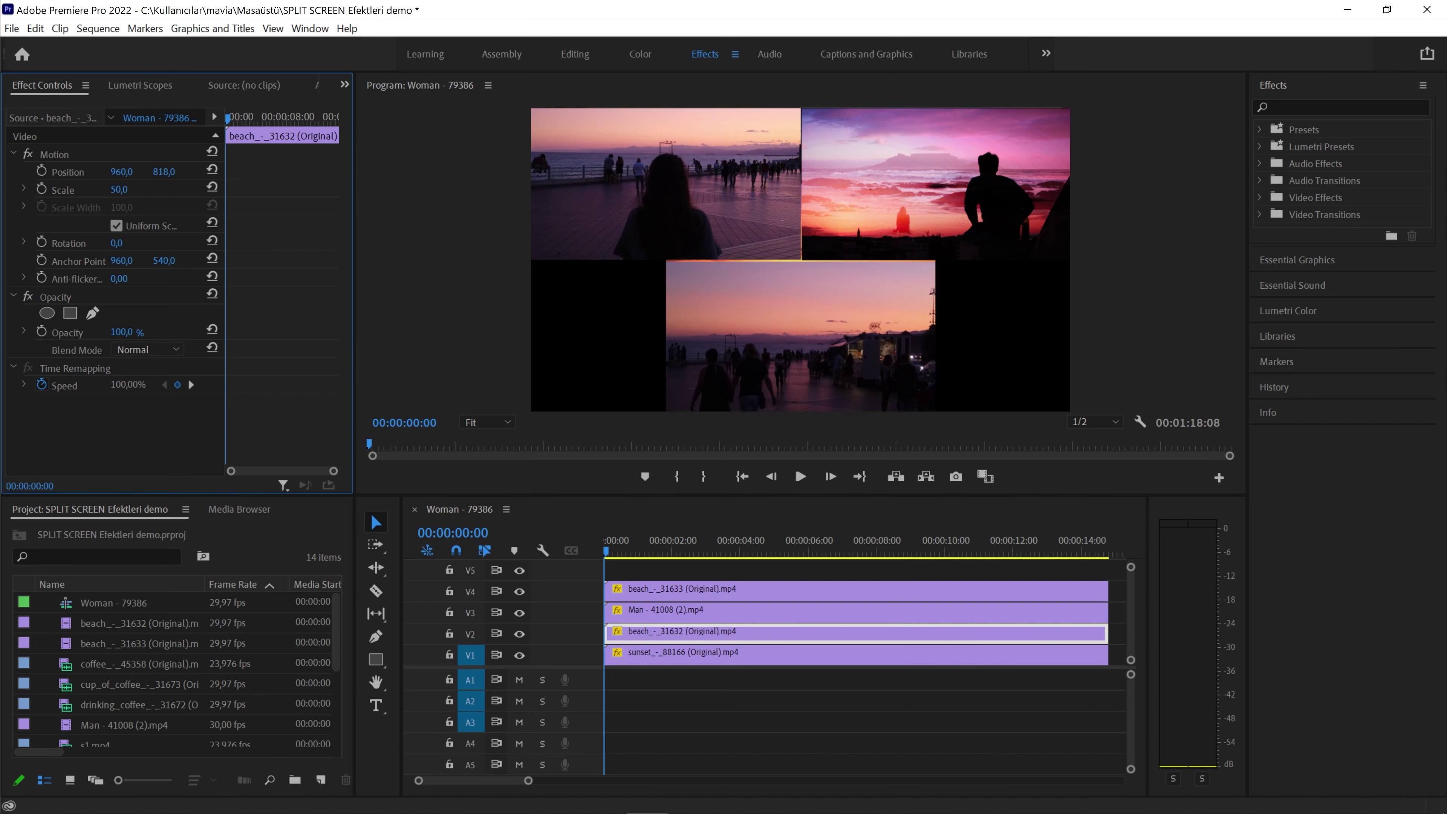
{"action": "left_click_drag", "start_coordinate": [122, 171], "coordinate": [12, 172]}
Step: Move the sunset clip to the bottom-right quarter at Position 1438, 814, then play the grid
{"action": "left_click", "coordinate": [793, 659]}
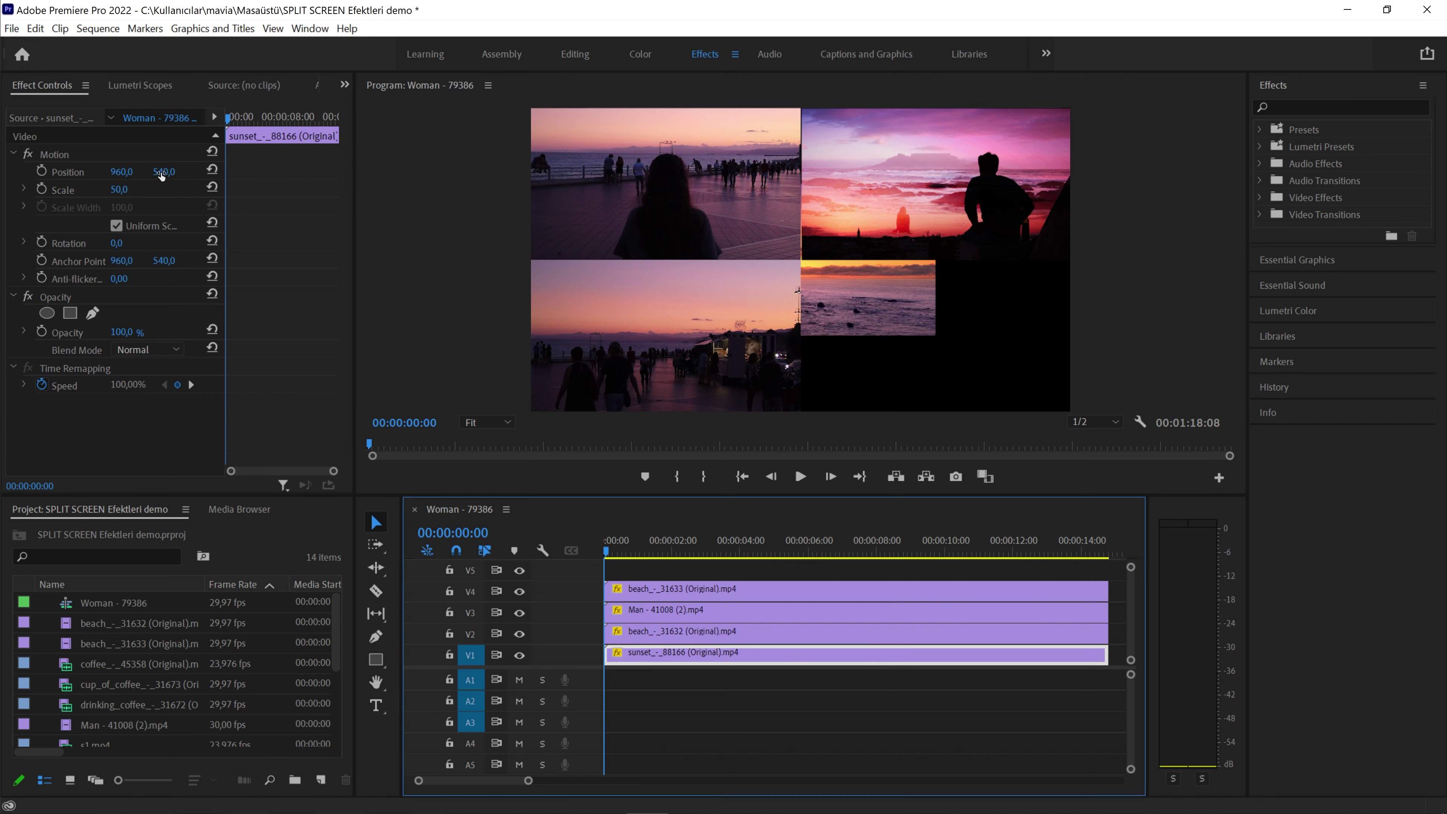
{"action": "left_click_drag", "start_coordinate": [121, 172], "coordinate": [129, 171]}
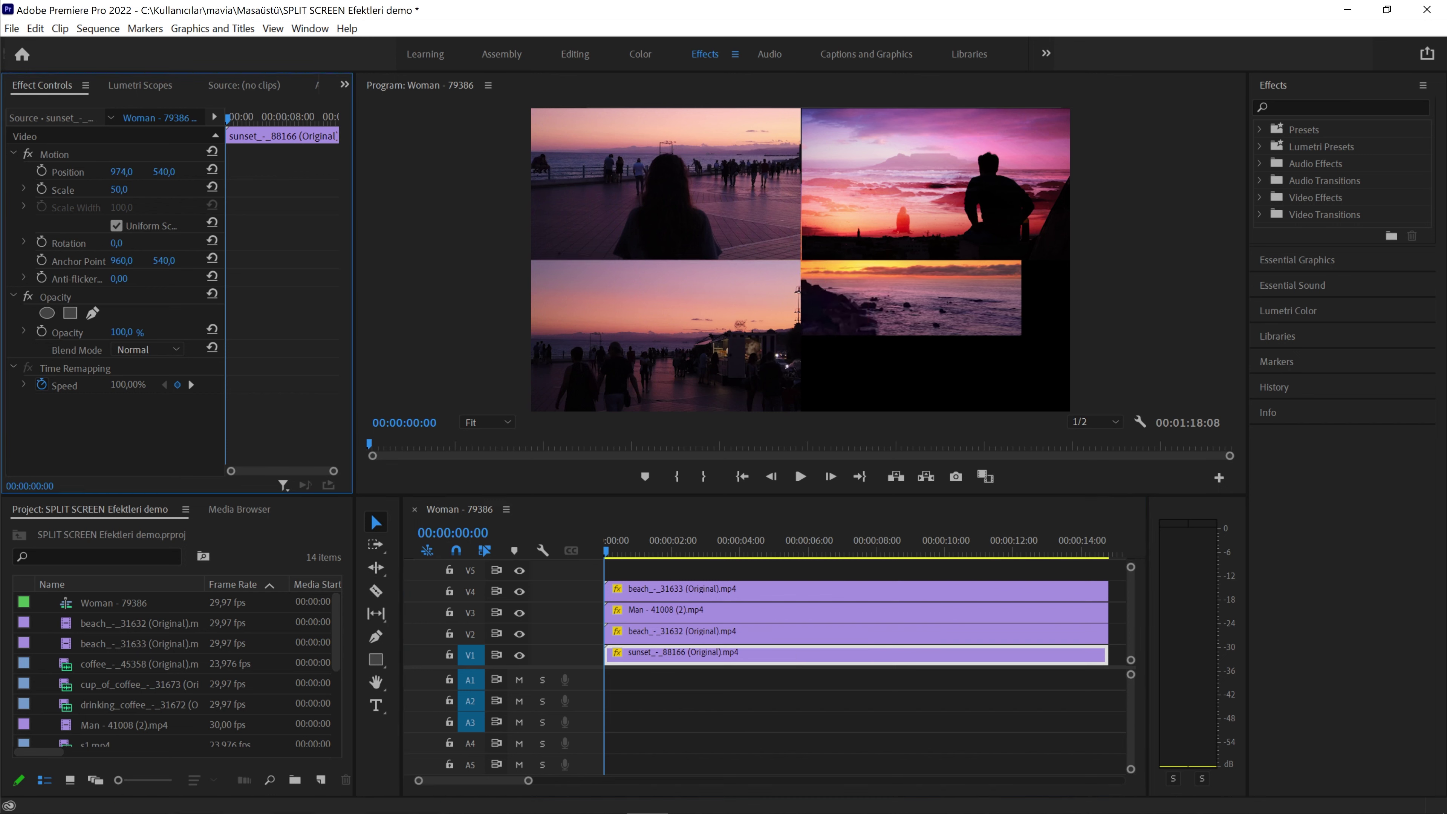
{"action": "left_click_drag", "start_coordinate": [533, 267], "coordinate": [664, 343]}
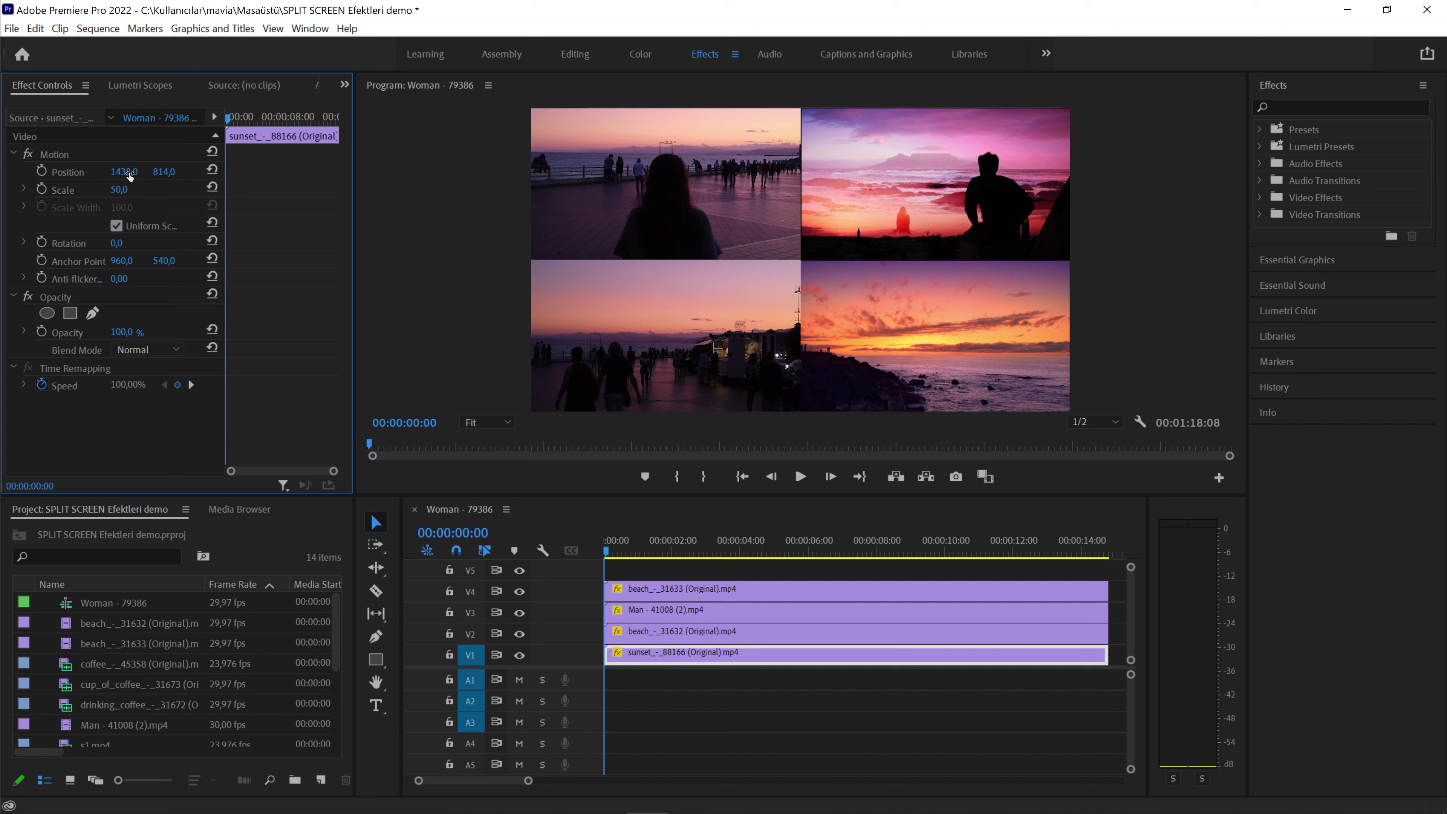
{"action": "left_click", "coordinate": [800, 476]}
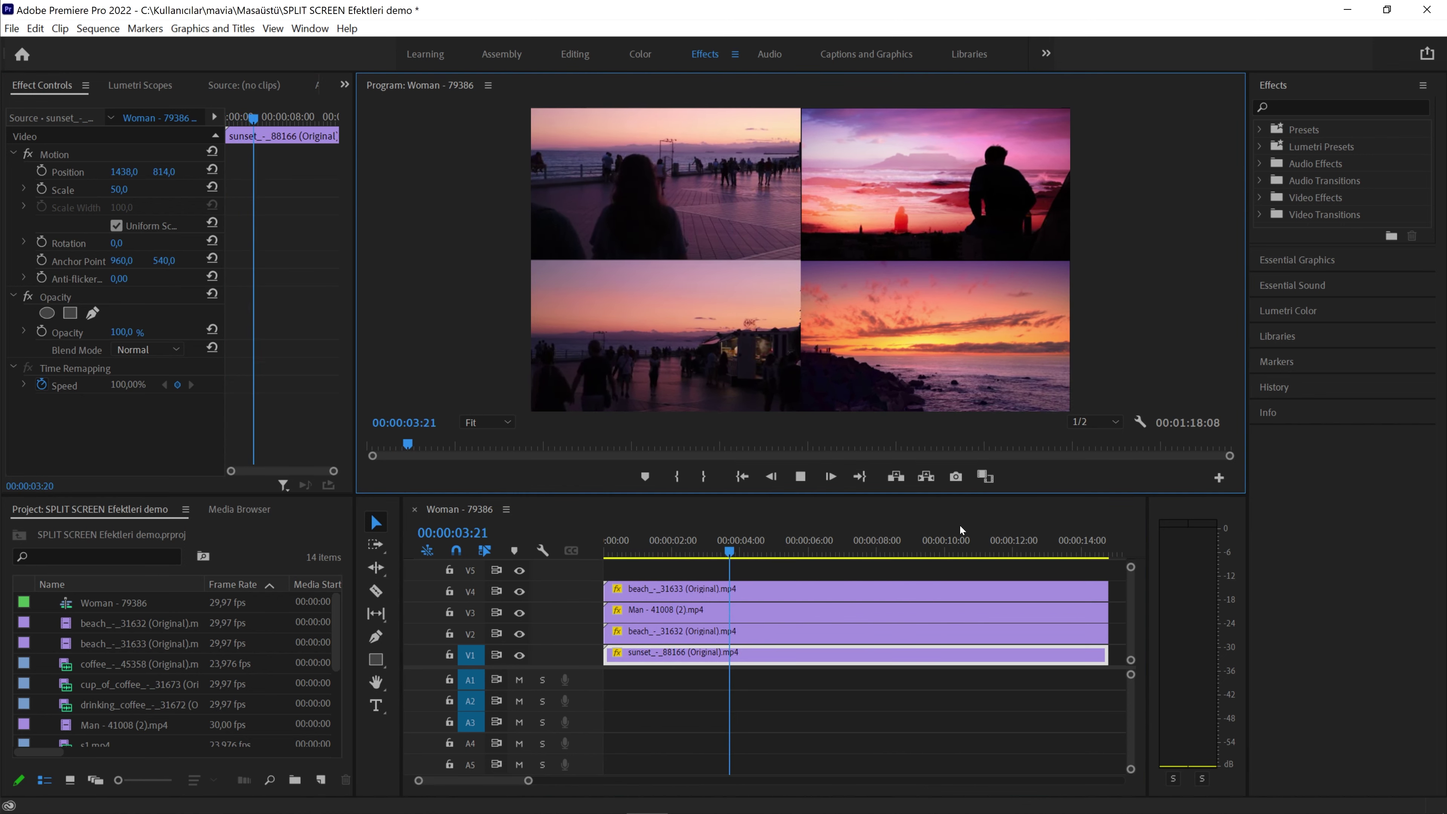
Step: Stop playback at the sequence start and switch to the Pen tool with nothing selected
{"action": "left_click", "coordinate": [923, 548]}
{"action": "key", "text": "Home"}
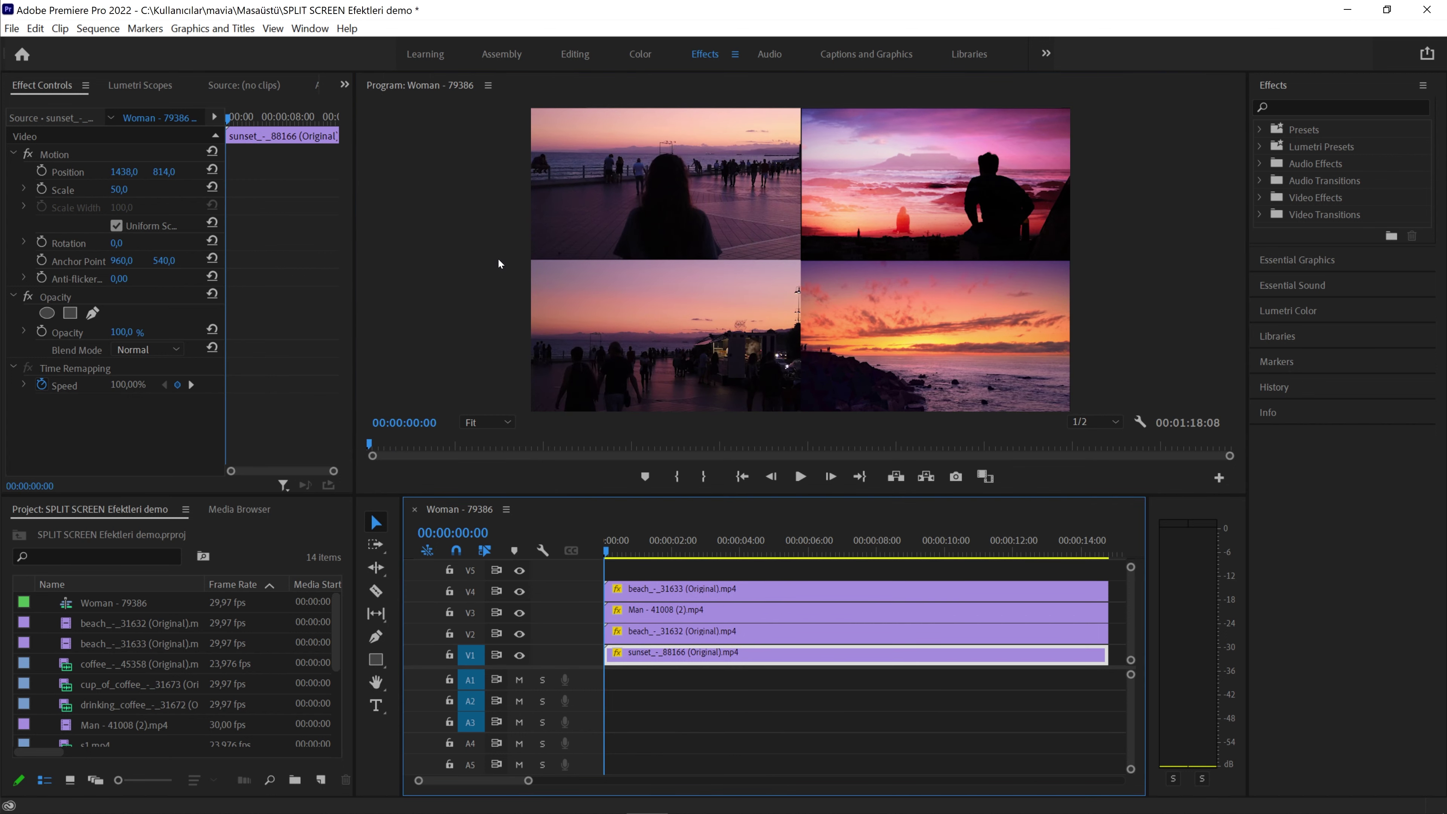
{"action": "left_click", "coordinate": [376, 636]}
{"action": "left_click", "coordinate": [681, 310]}
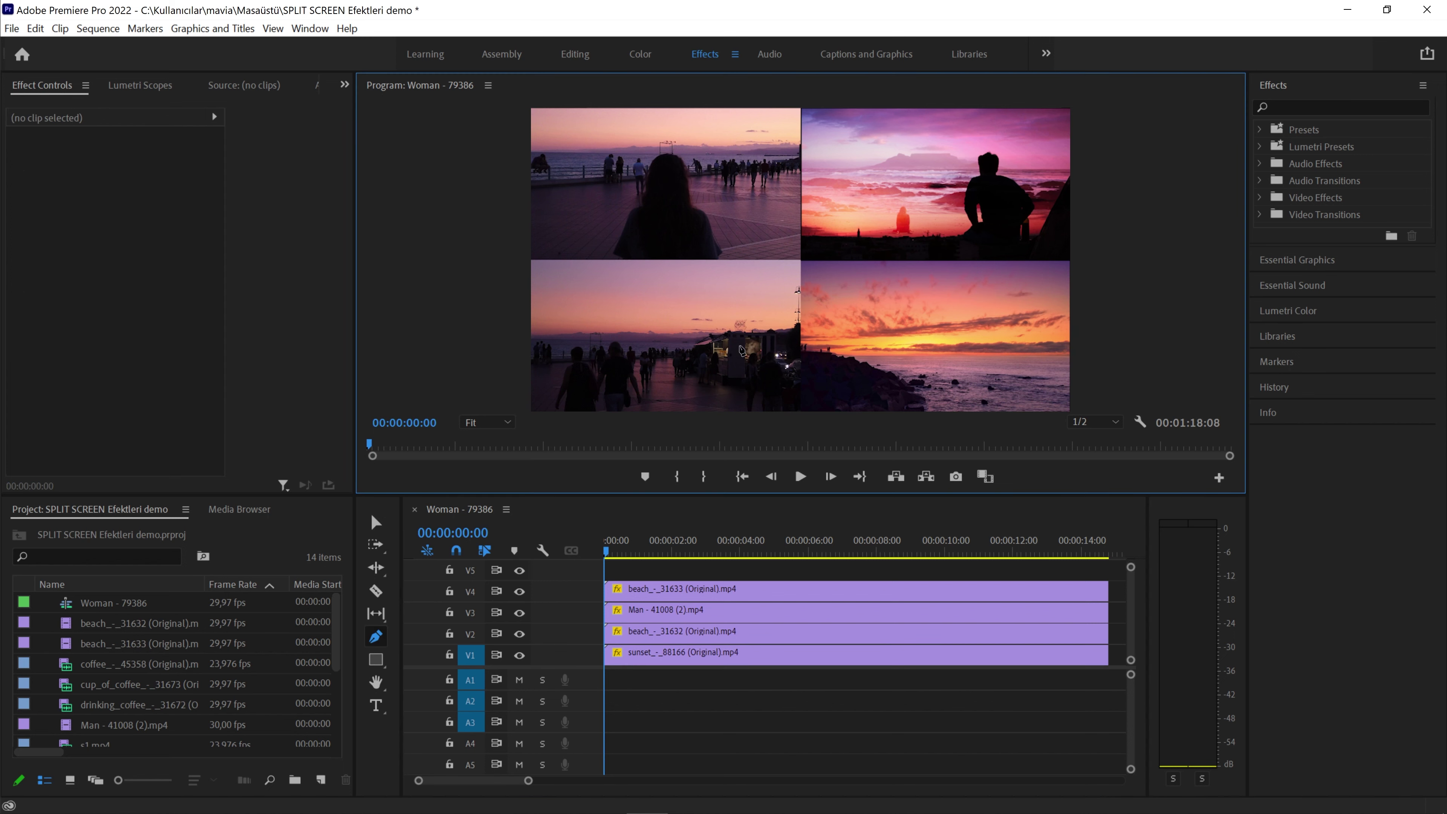
Step: Zoom the preview to 25% and draw a closed pen shape along the grid's dividing lines
{"action": "left_click", "coordinate": [487, 422]}
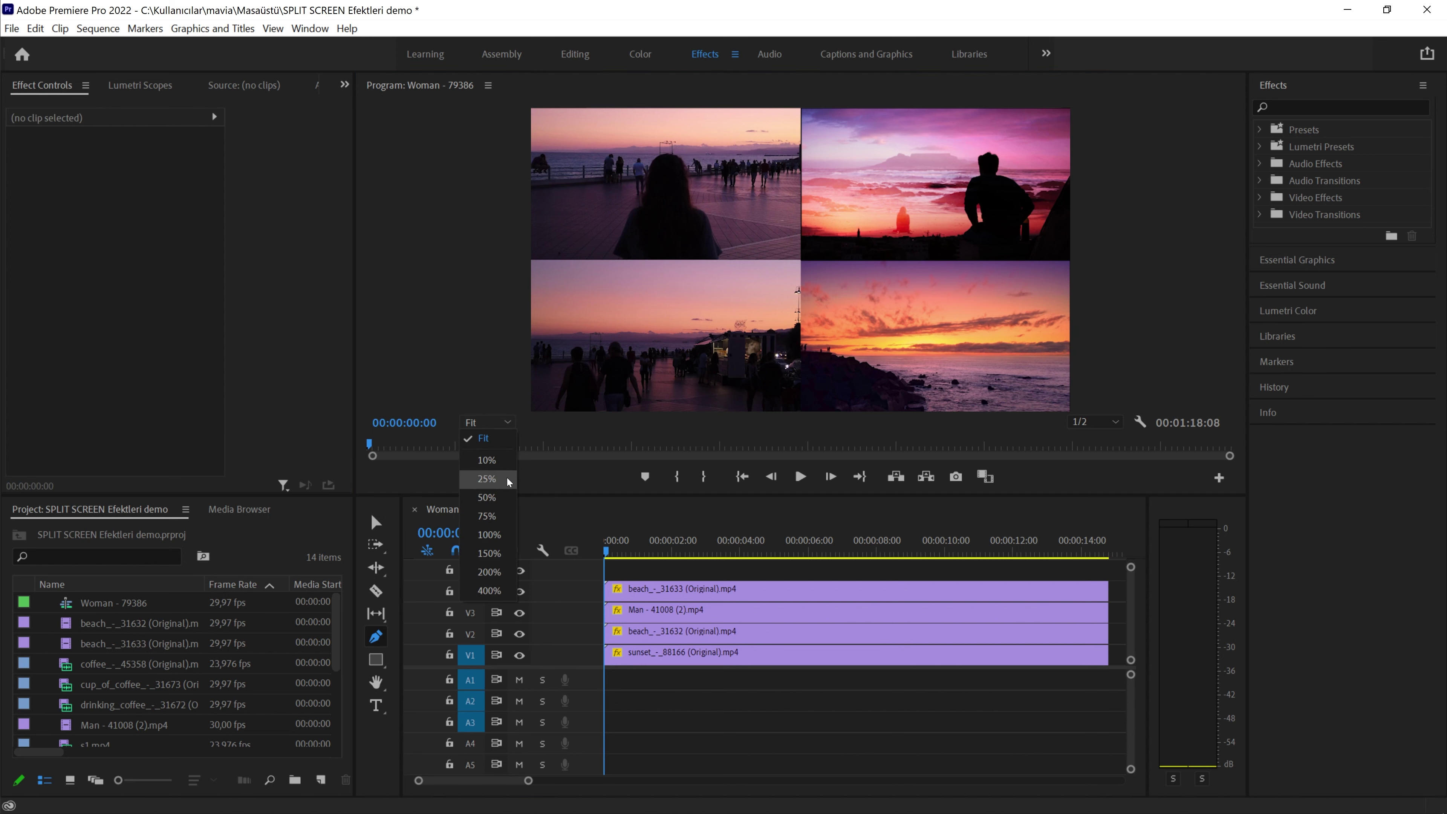
{"action": "left_click", "coordinate": [484, 479]}
{"action": "left_click", "coordinate": [683, 265]}
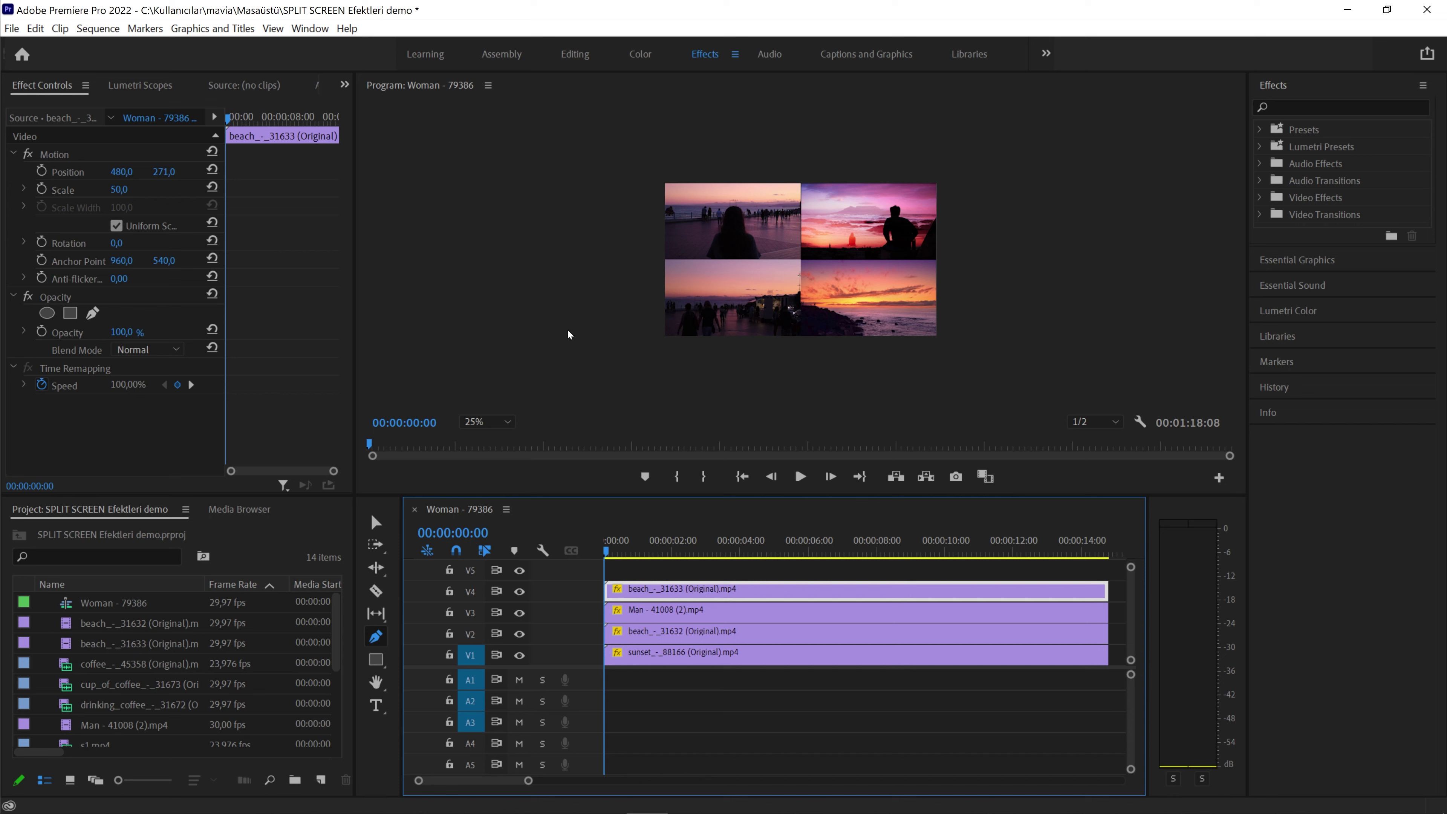
{"action": "left_click", "coordinate": [667, 259]}
{"action": "left_click", "coordinate": [948, 259]}
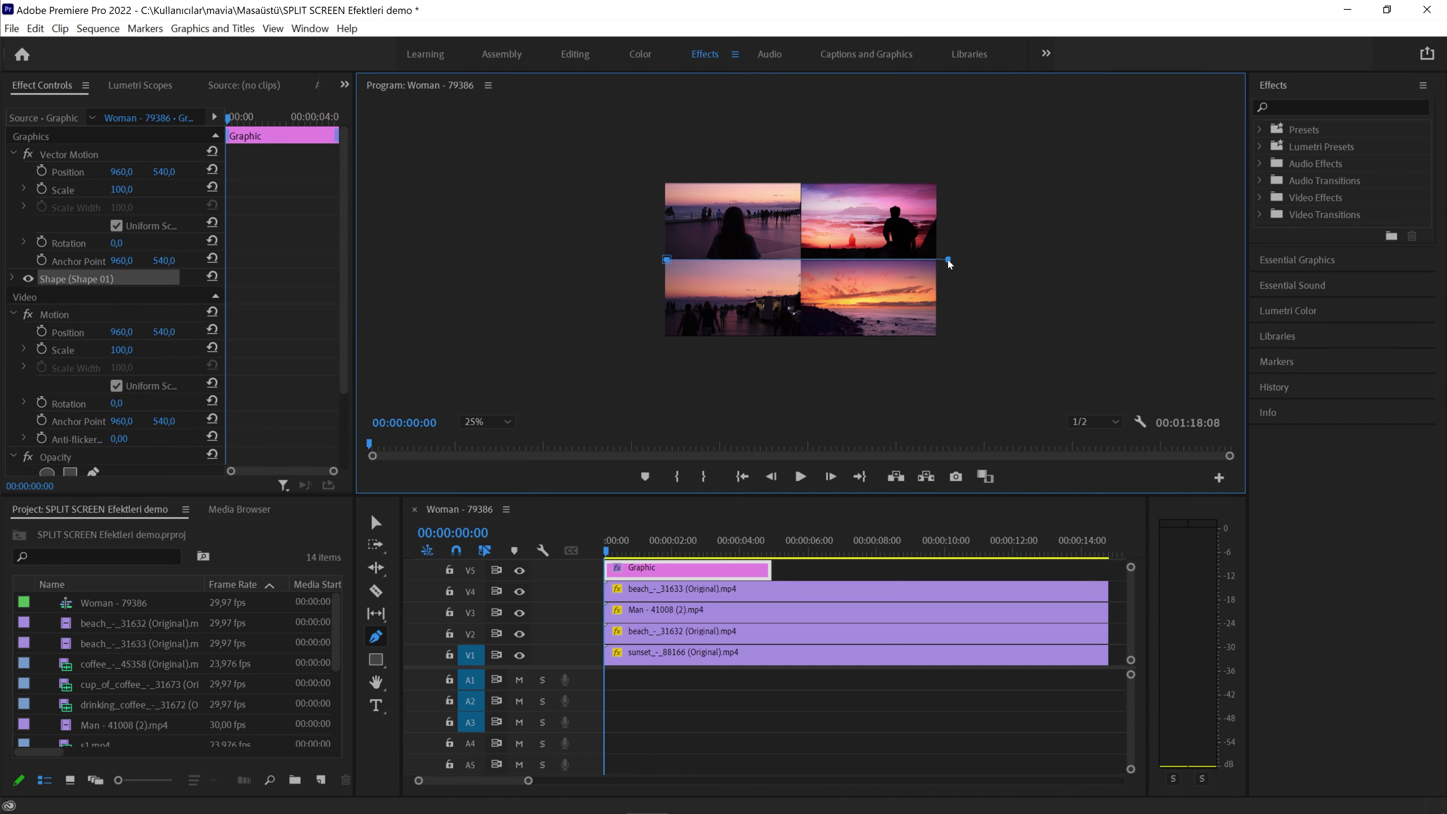
{"action": "left_click", "coordinate": [968, 142]}
{"action": "left_click", "coordinate": [801, 172]}
{"action": "left_click", "coordinate": [801, 356]}
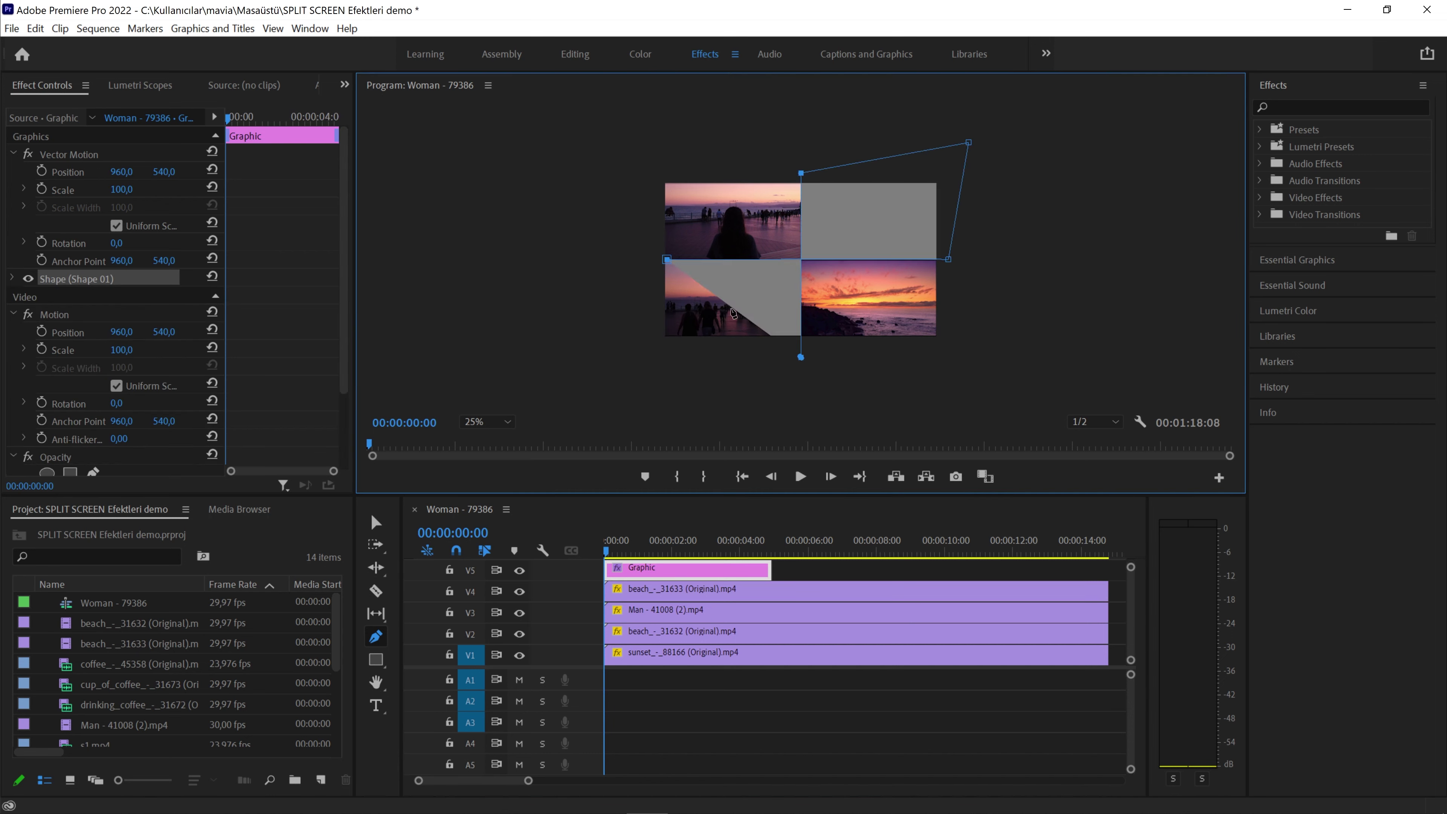
Step: Set the Program monitor zoom to Fit and reveal the shape's Appearance settings
{"action": "left_click", "coordinate": [508, 432]}
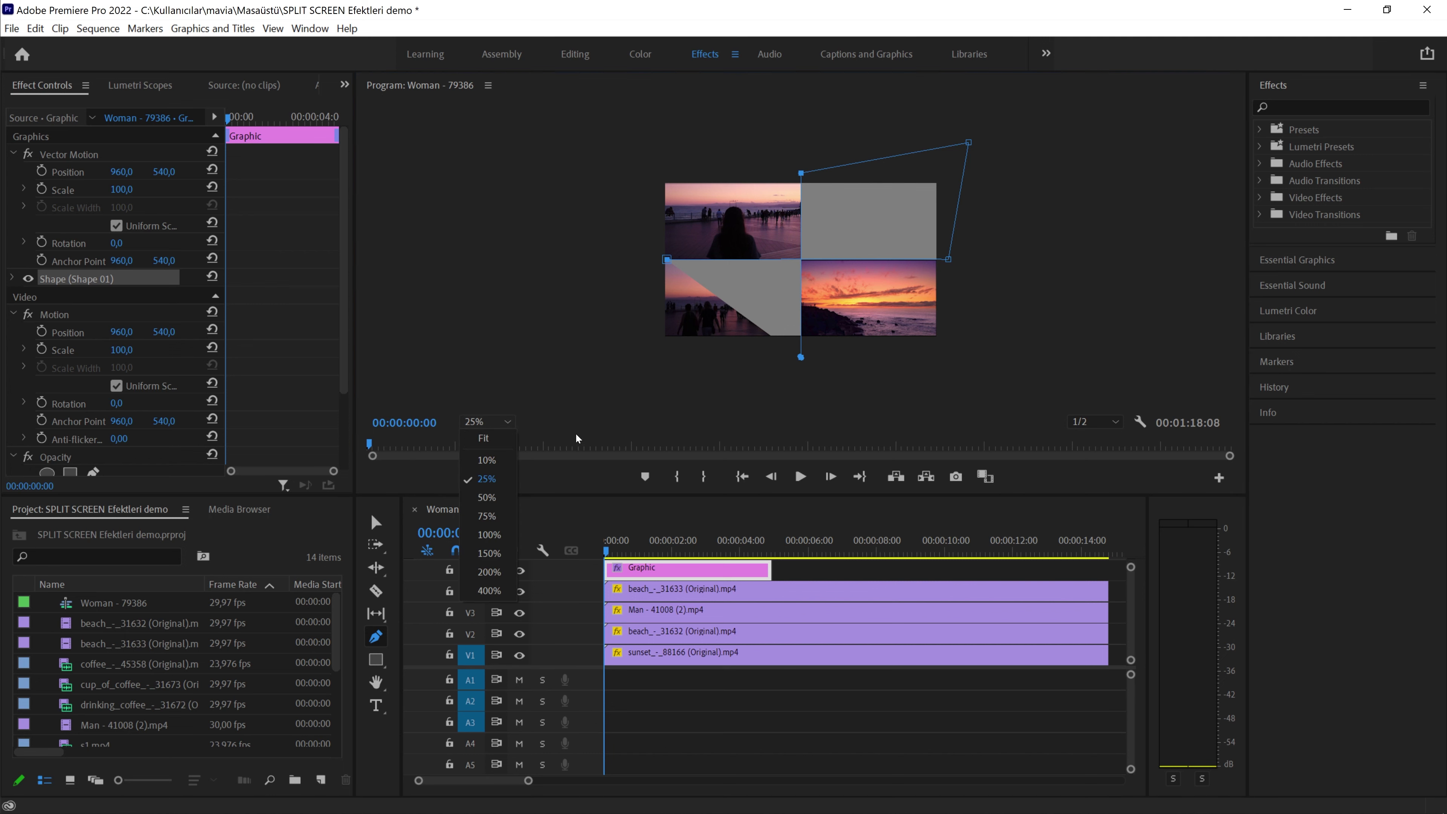
{"action": "left_click", "coordinate": [497, 445]}
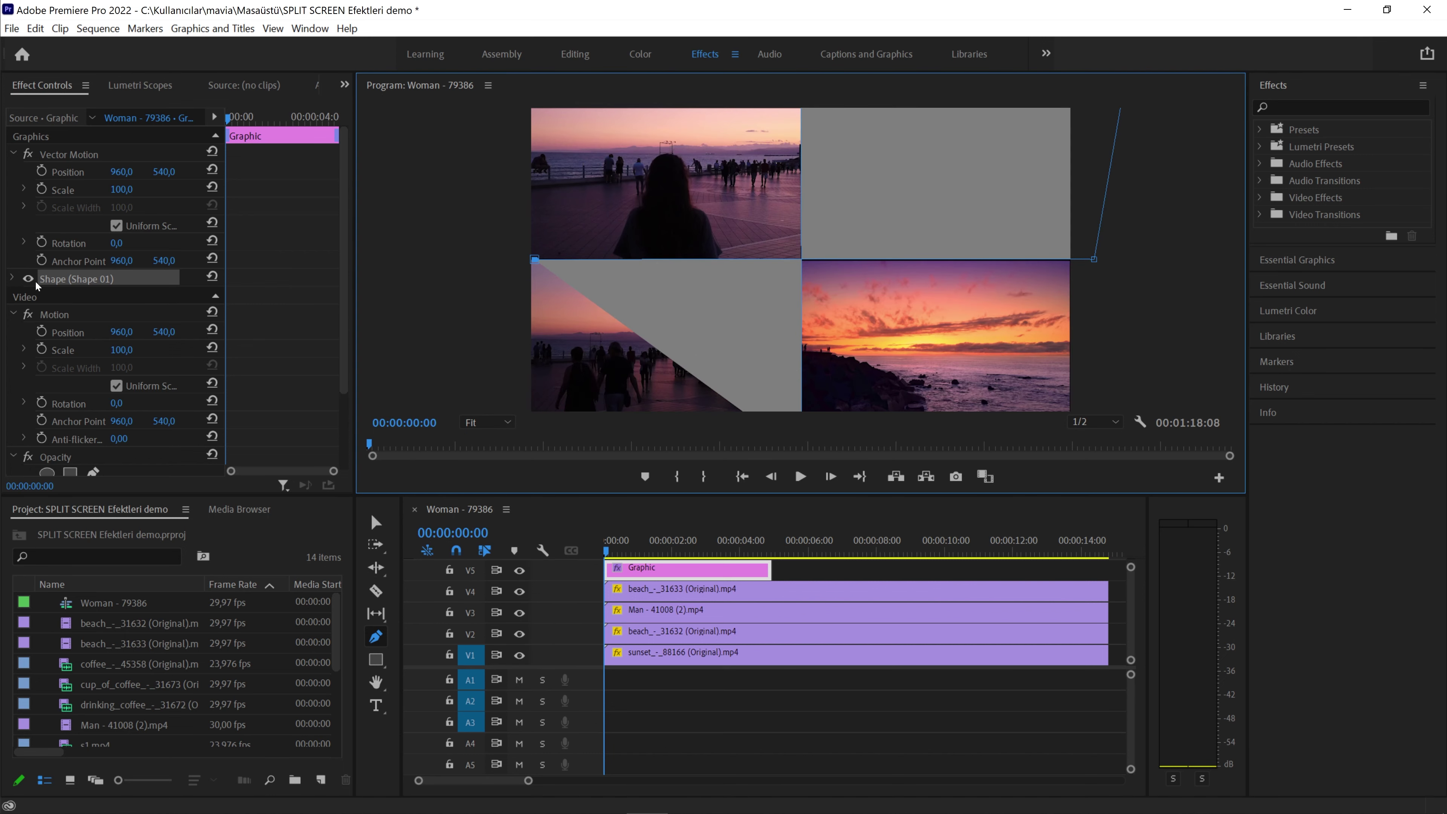
{"action": "left_click", "coordinate": [183, 326]}
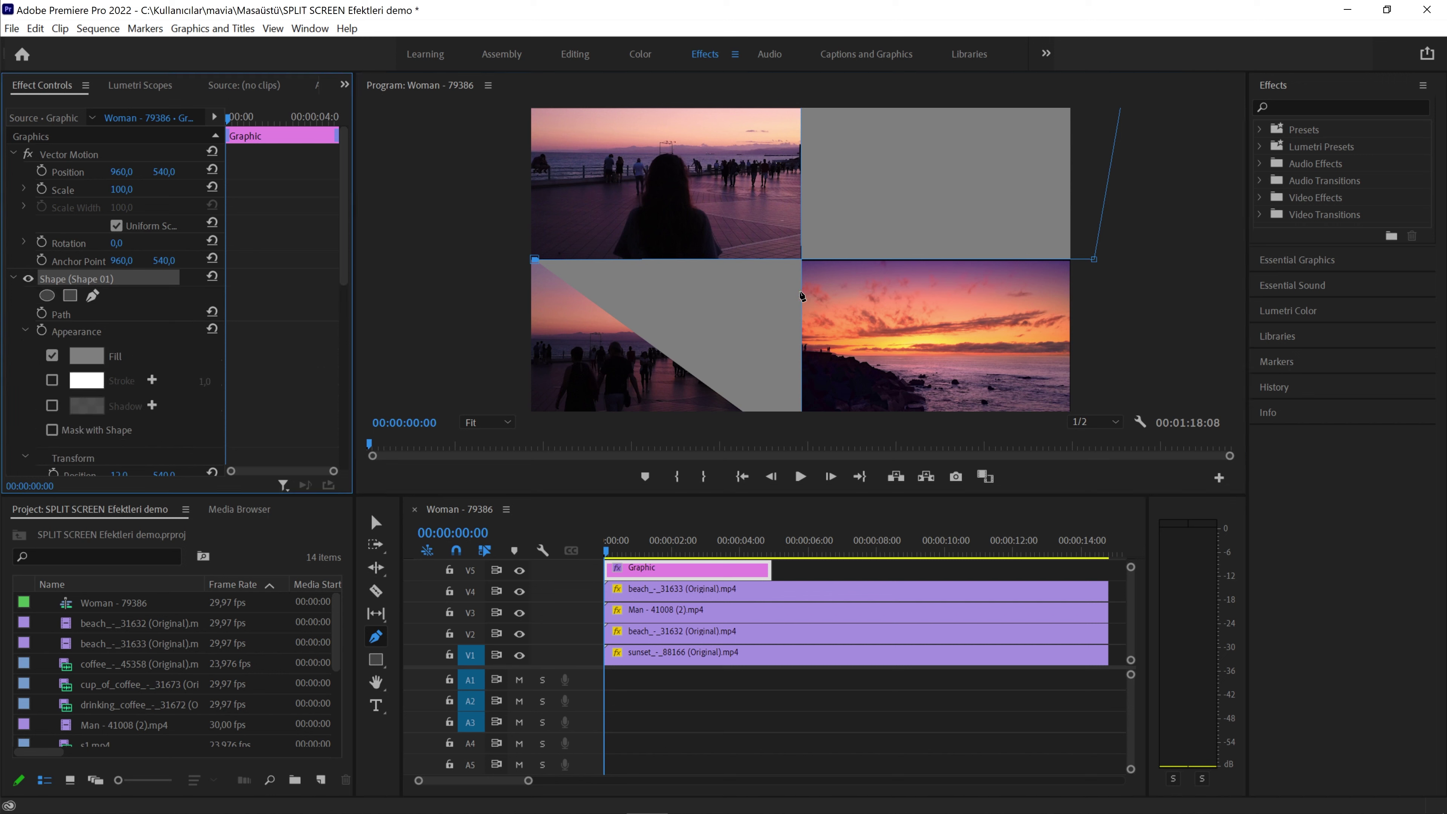
Step: Turn off the shape's Fill and give it a Stroke of width 10
{"action": "left_click", "coordinate": [52, 356]}
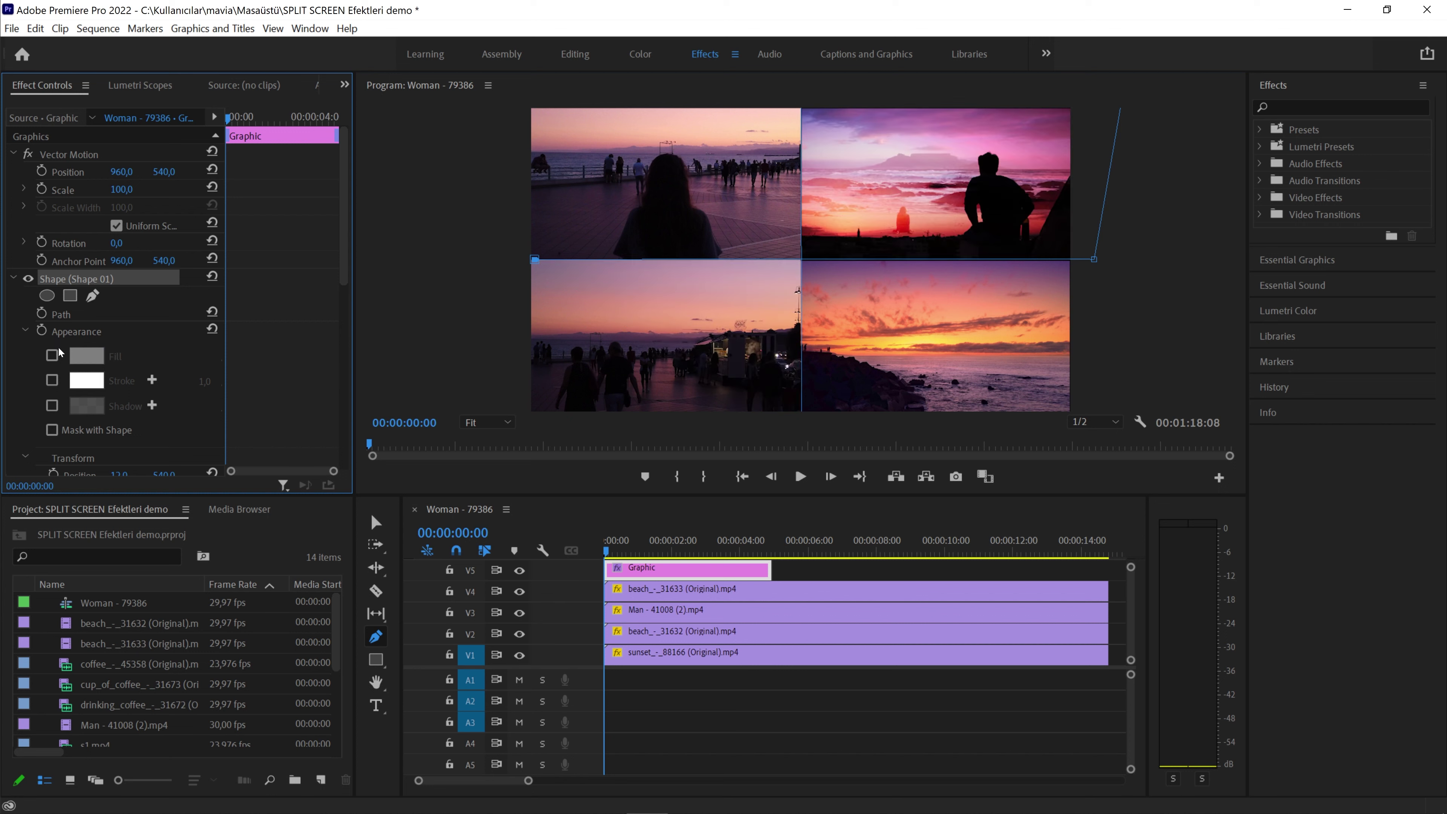
{"action": "left_click", "coordinate": [52, 380]}
{"action": "left_click_drag", "start_coordinate": [205, 383], "coordinate": [227, 374]}
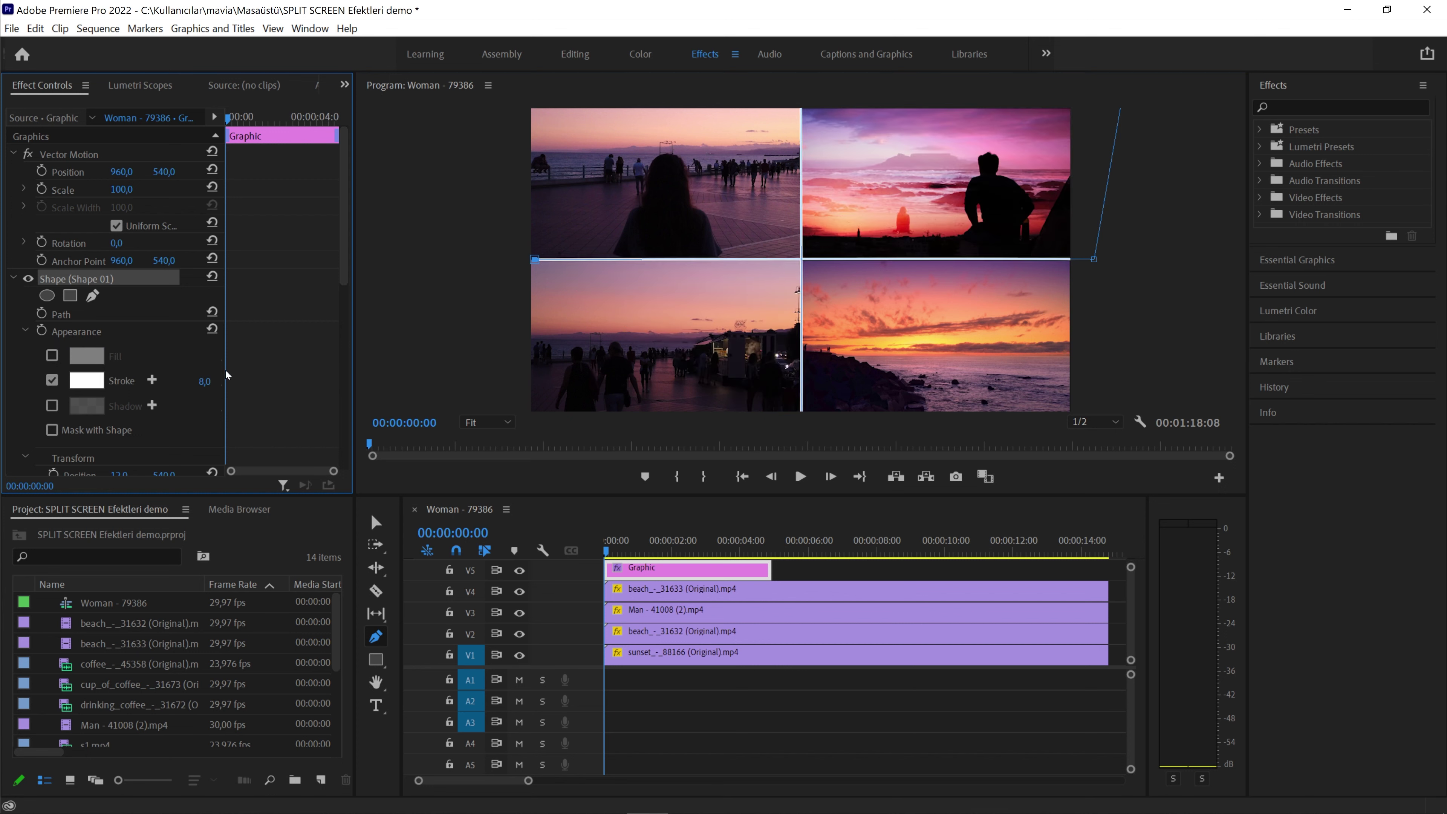
{"action": "left_click", "coordinate": [204, 381]}
{"action": "type", "text": "10"}
{"action": "key", "text": "Return"}
Step: Extend the Graphic clip to match the other clips' length and preview the sequence
{"action": "key", "text": "v"}
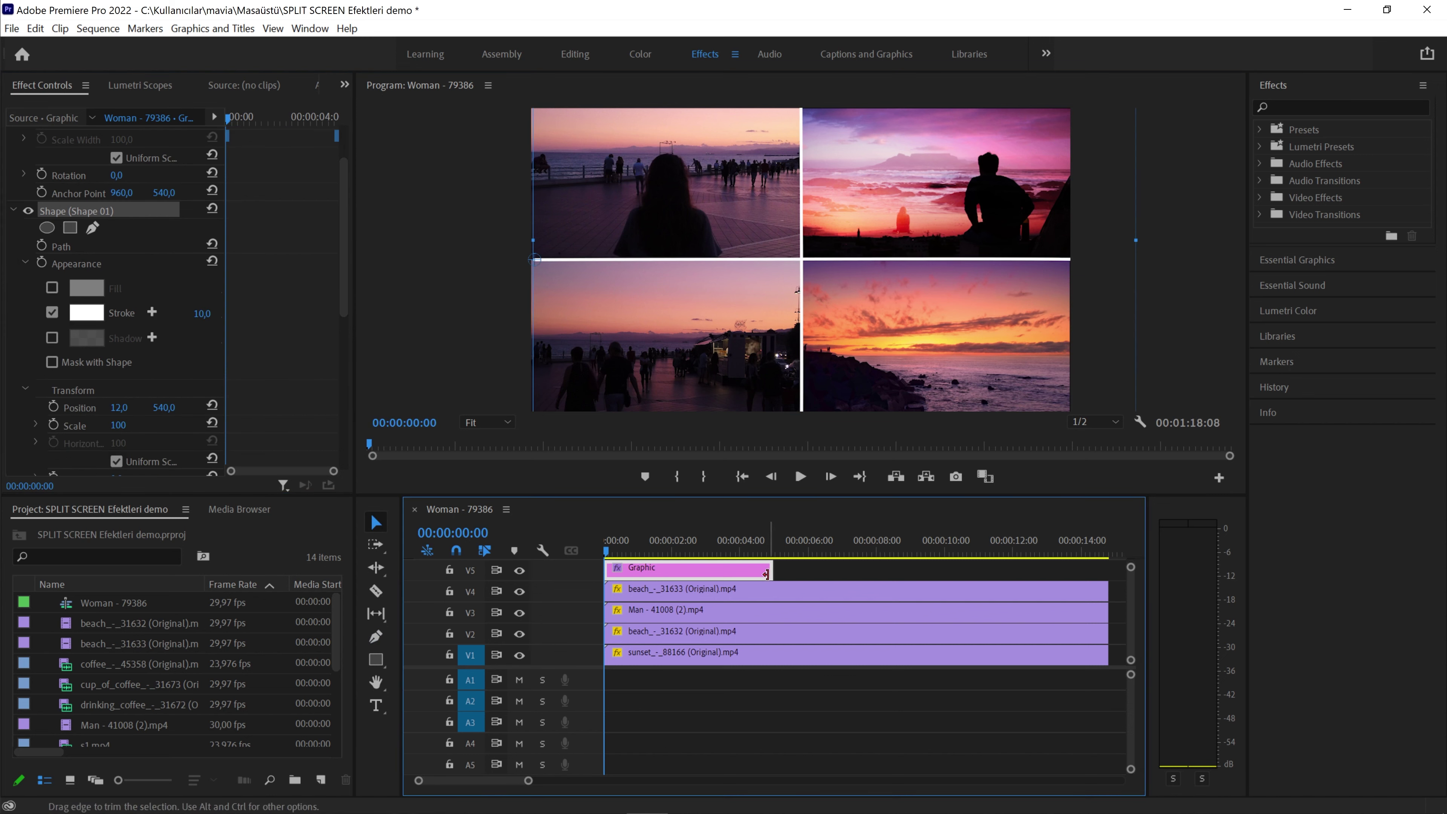
{"action": "left_click_drag", "start_coordinate": [770, 567], "coordinate": [1106, 569]}
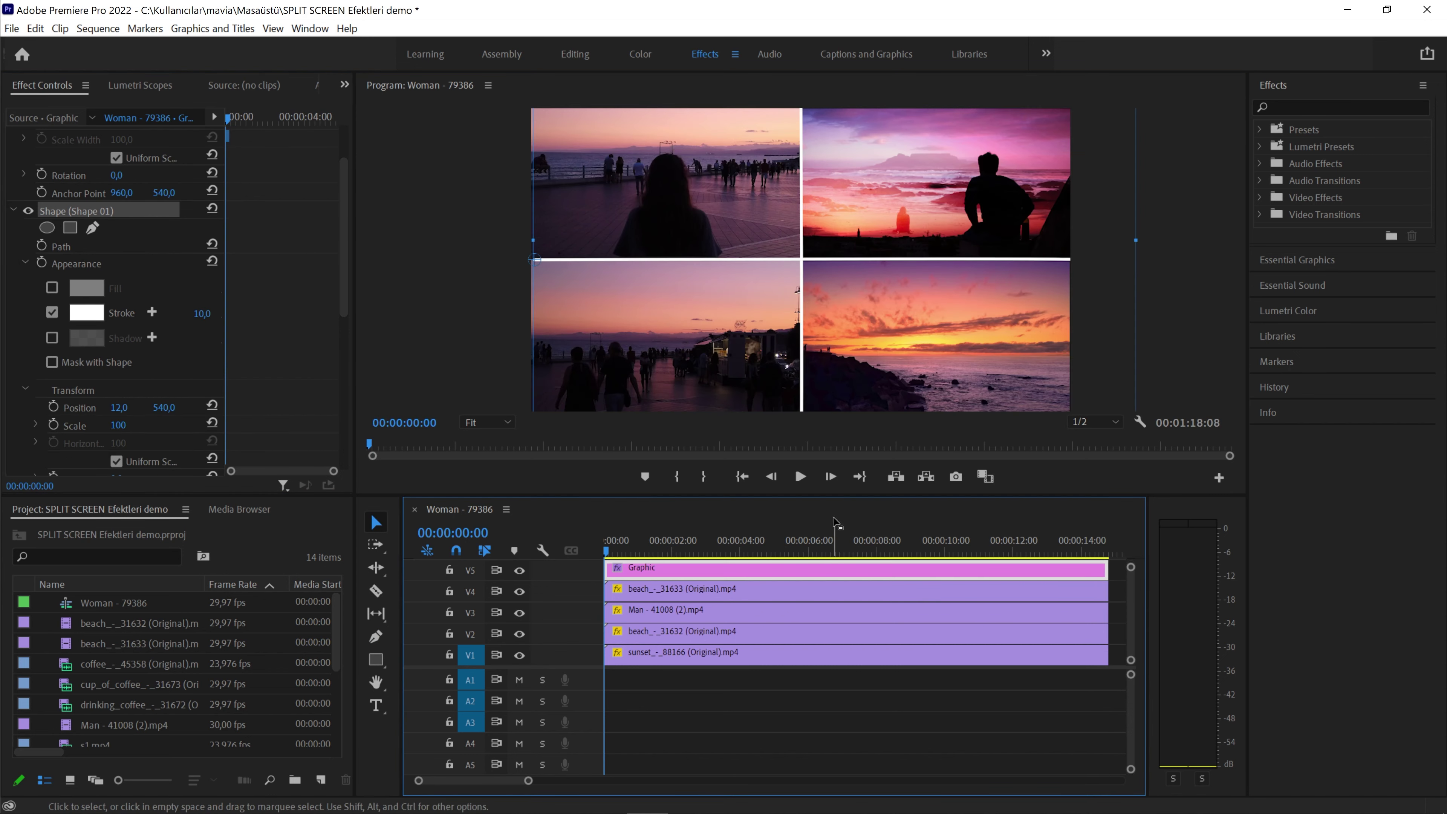
{"action": "left_click", "coordinate": [870, 714]}
{"action": "left_click", "coordinate": [800, 476]}
{"action": "left_click", "coordinate": [934, 270]}
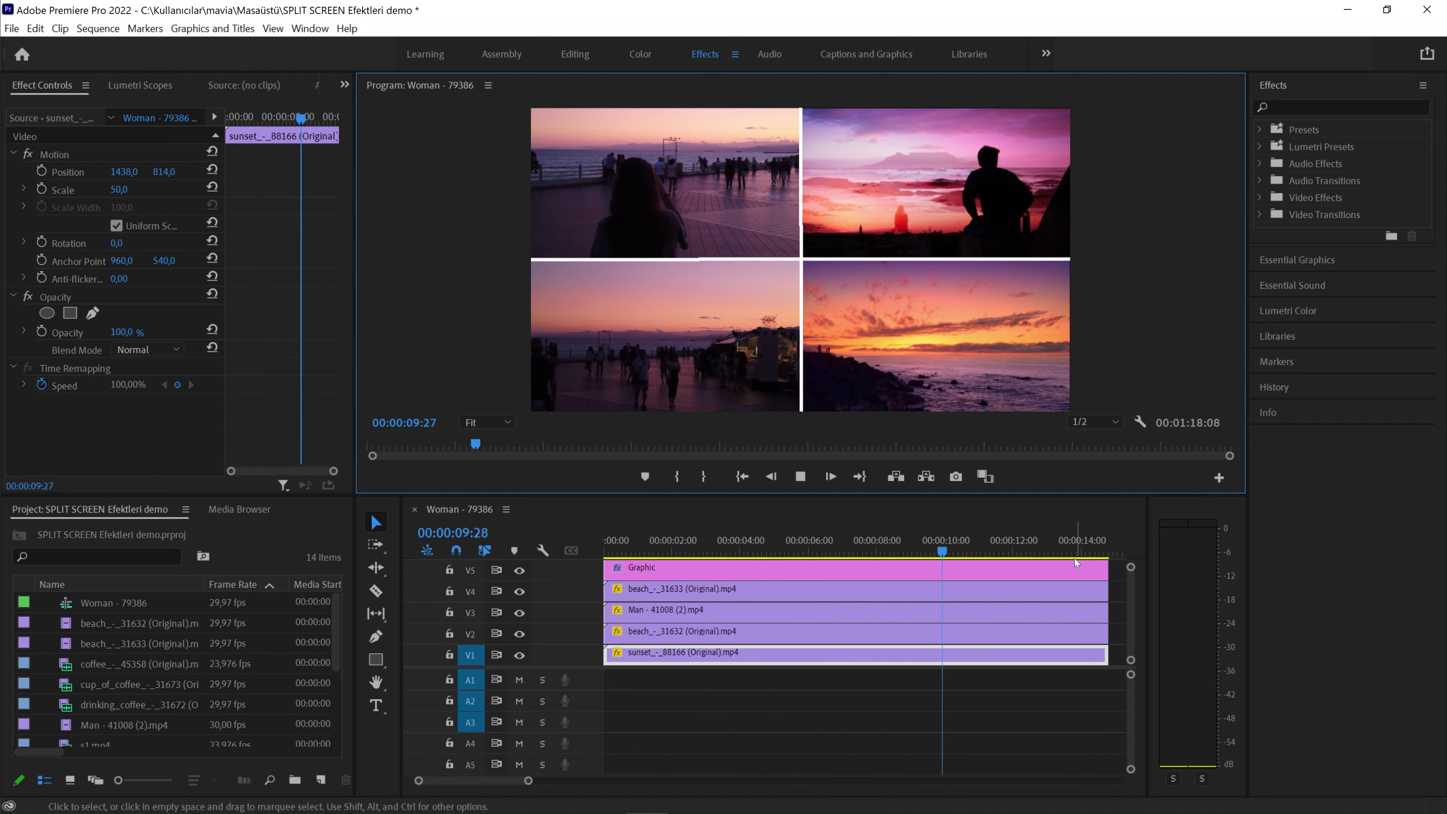
{"action": "left_click", "coordinate": [1065, 259]}
Step: Change the divider stroke colour to dark red 901313
{"action": "left_click", "coordinate": [102, 382]}
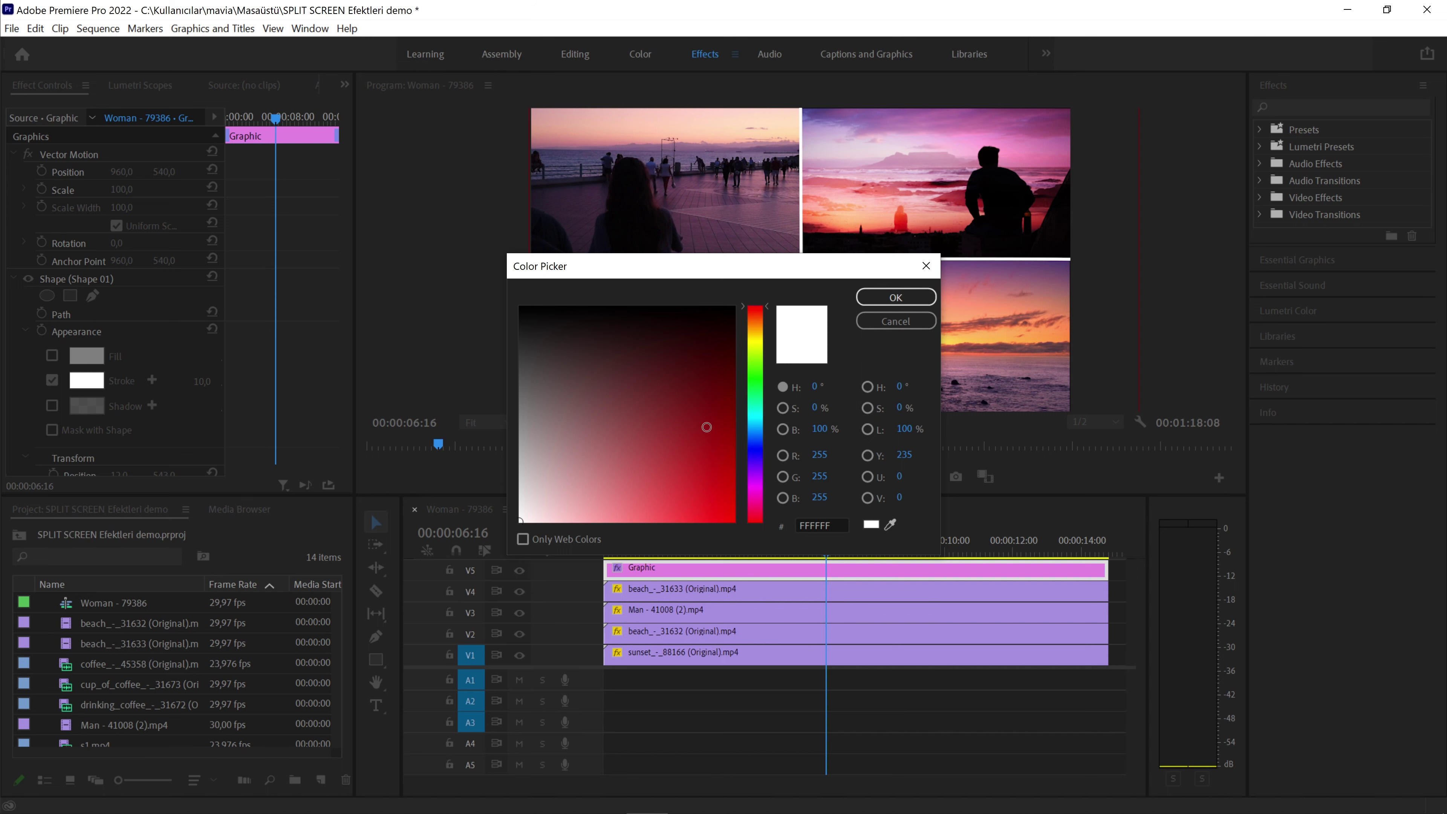
{"action": "left_click", "coordinate": [706, 427]}
{"action": "left_click", "coordinate": [895, 296]}
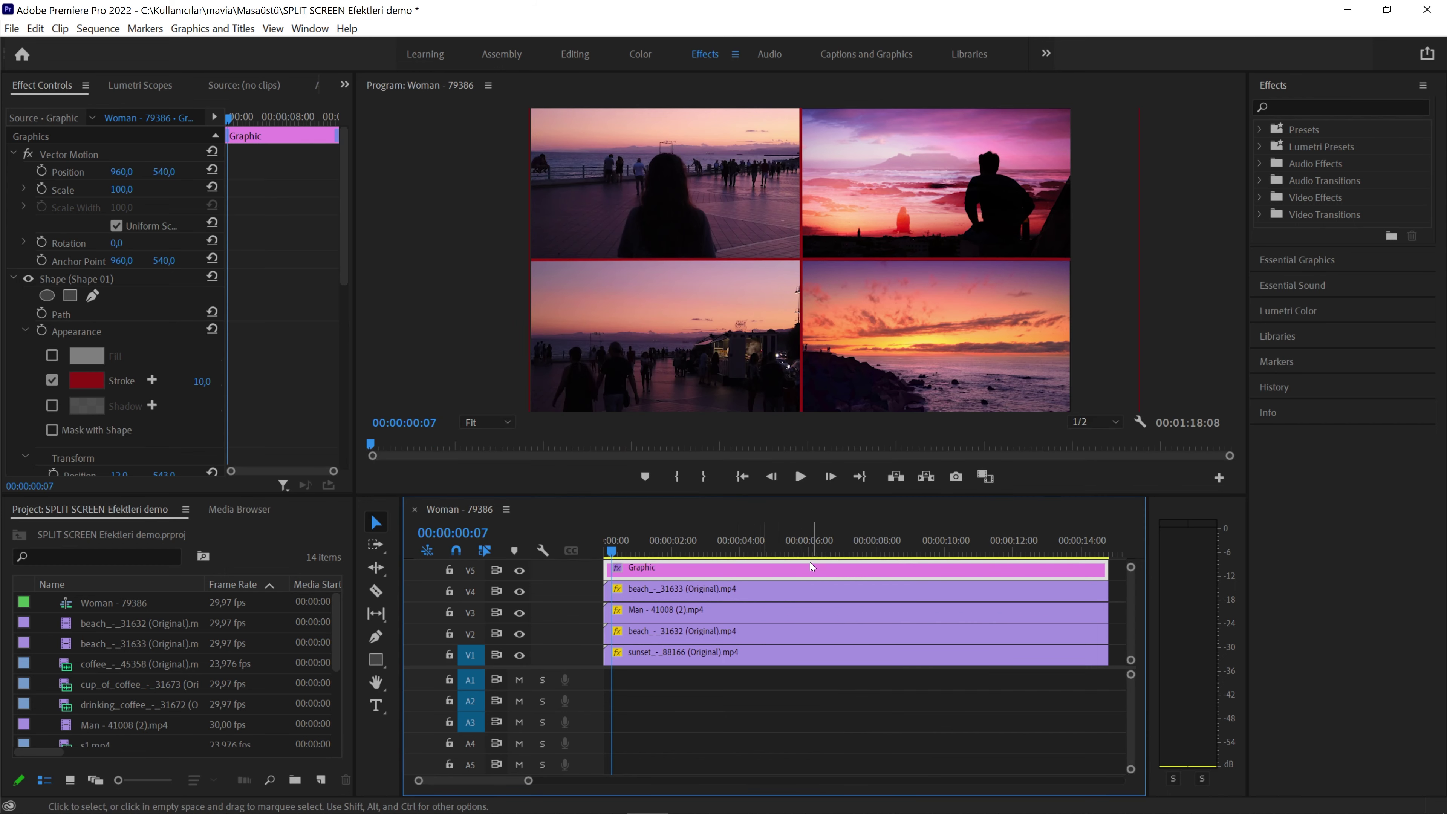
{"action": "left_click", "coordinate": [798, 590]}
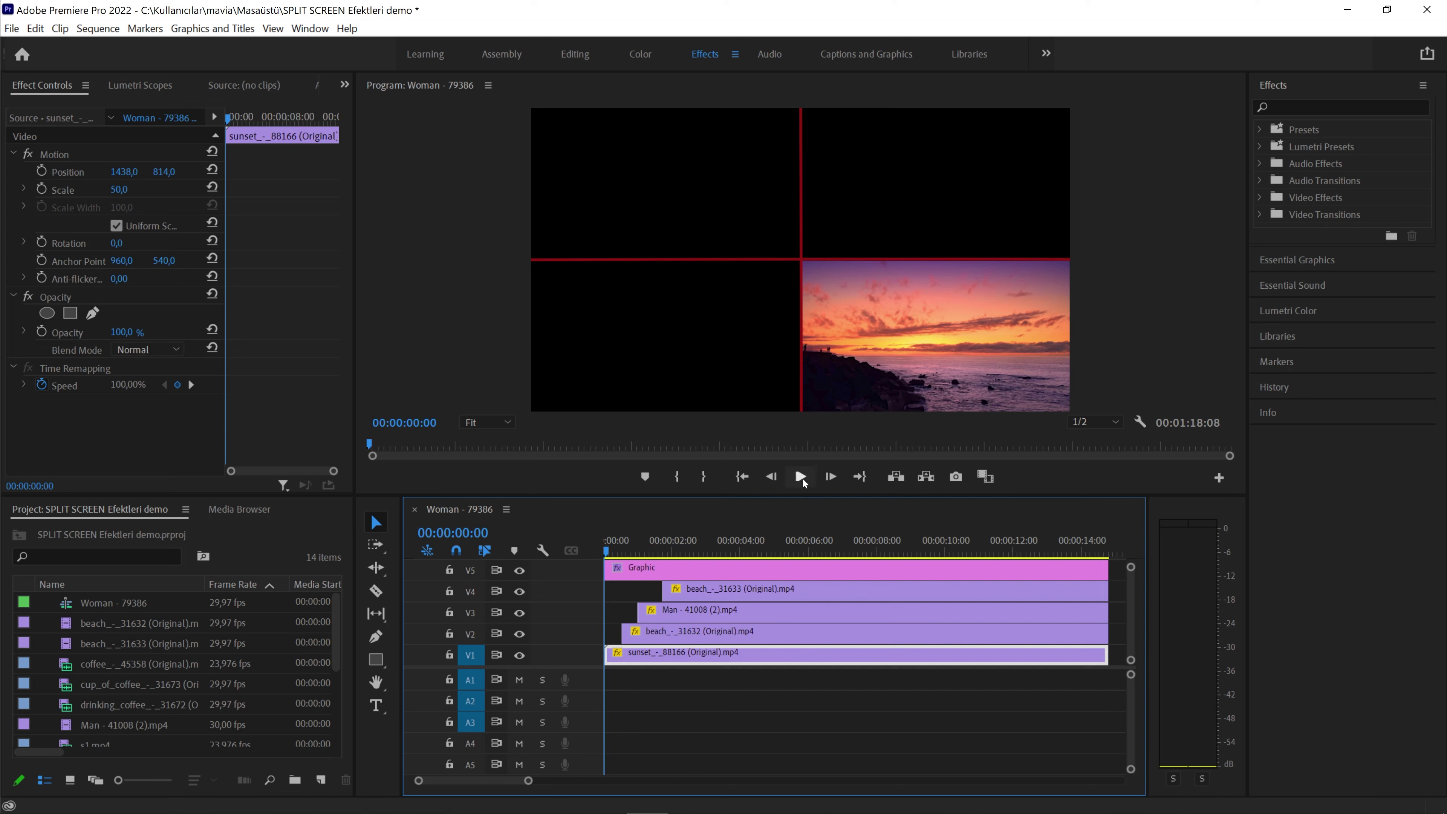
Step: Preview the sunset grid, stop at about 3:08, and widen the effect properties area
{"action": "left_click", "coordinate": [801, 478]}
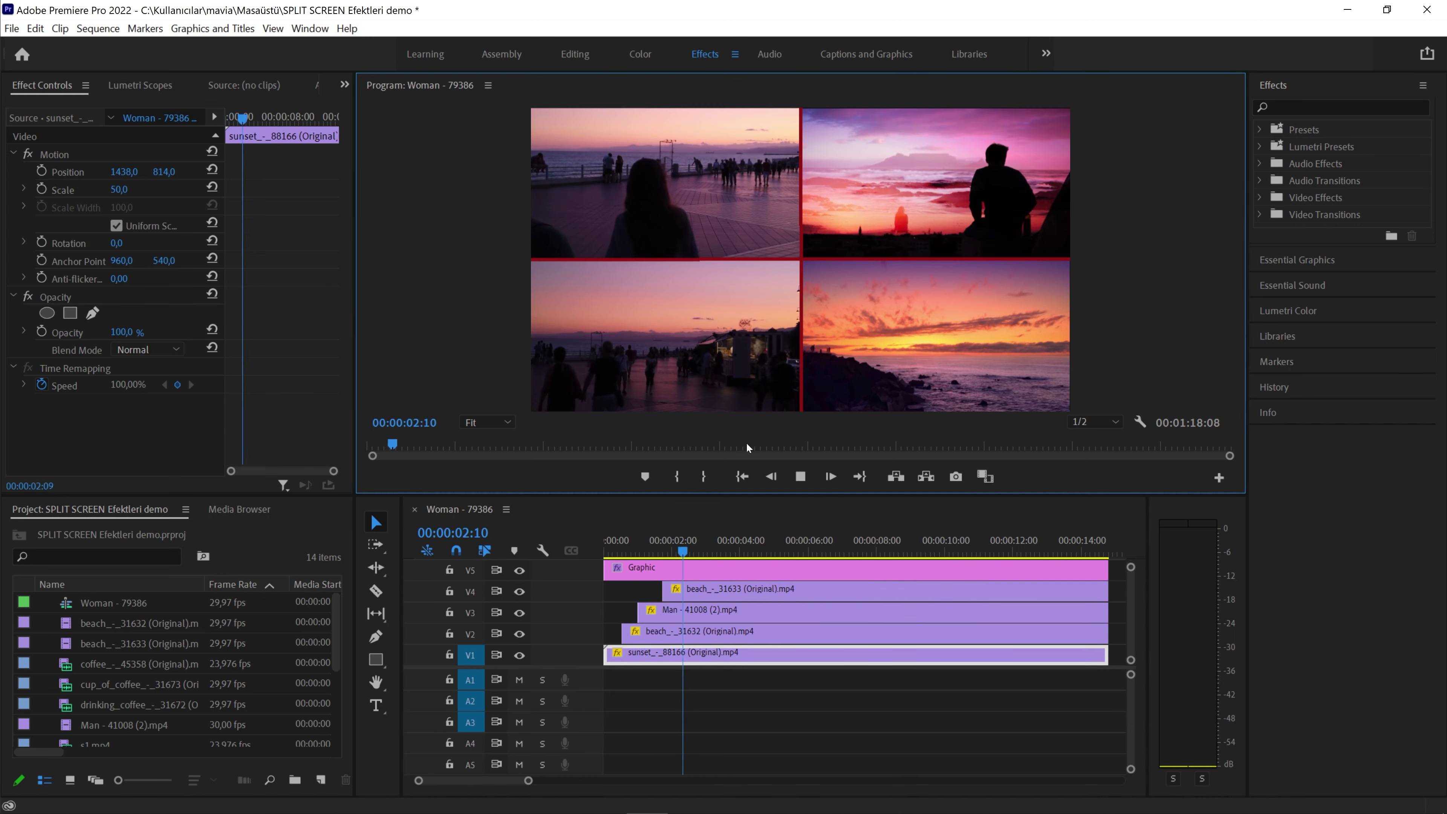
{"action": "left_click", "coordinate": [724, 545]}
{"action": "left_click_drag", "start_coordinate": [721, 548], "coordinate": [715, 548]}
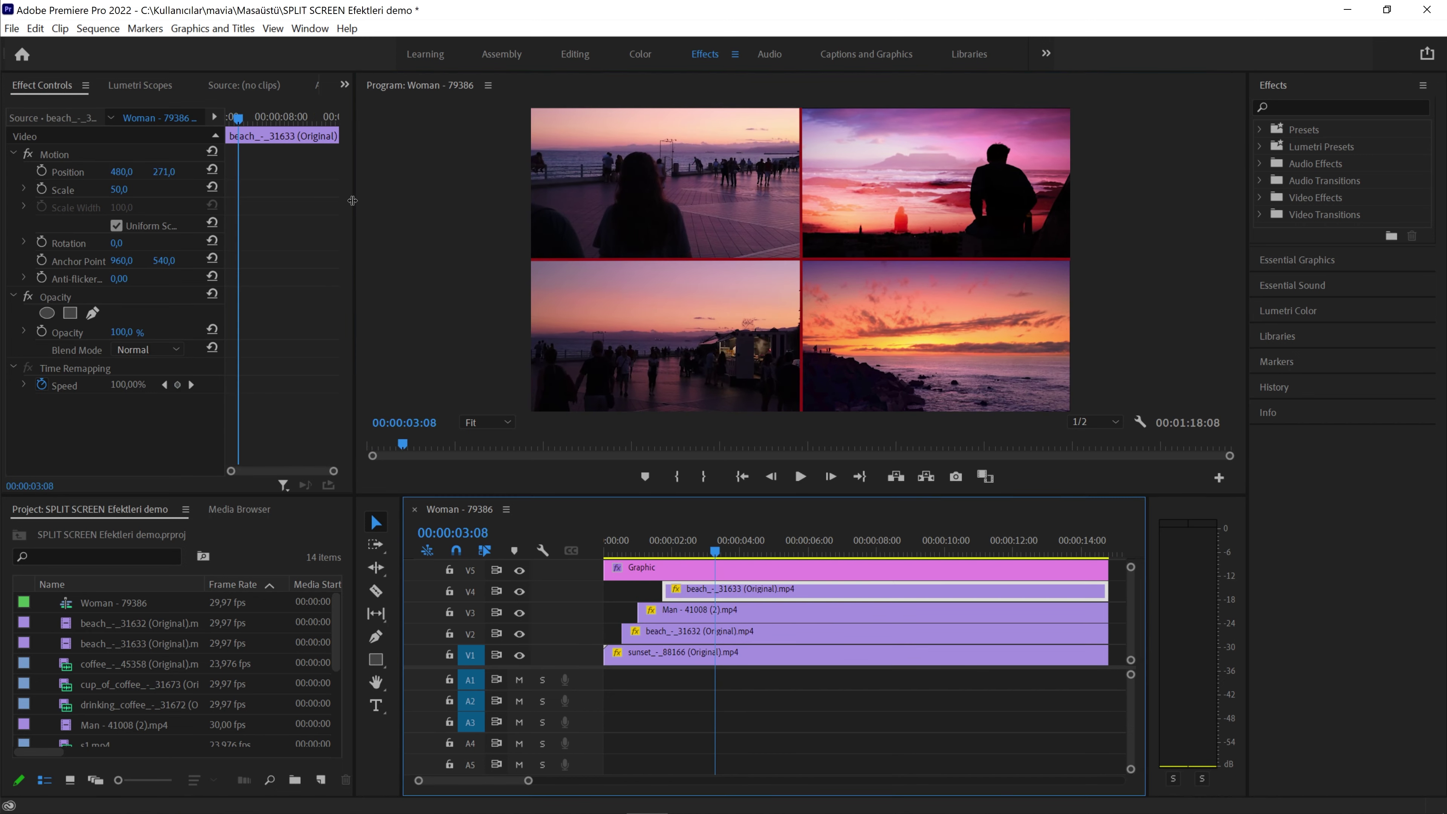
{"action": "left_click", "coordinate": [740, 590]}
{"action": "left_click_drag", "start_coordinate": [363, 211], "coordinate": [373, 211]}
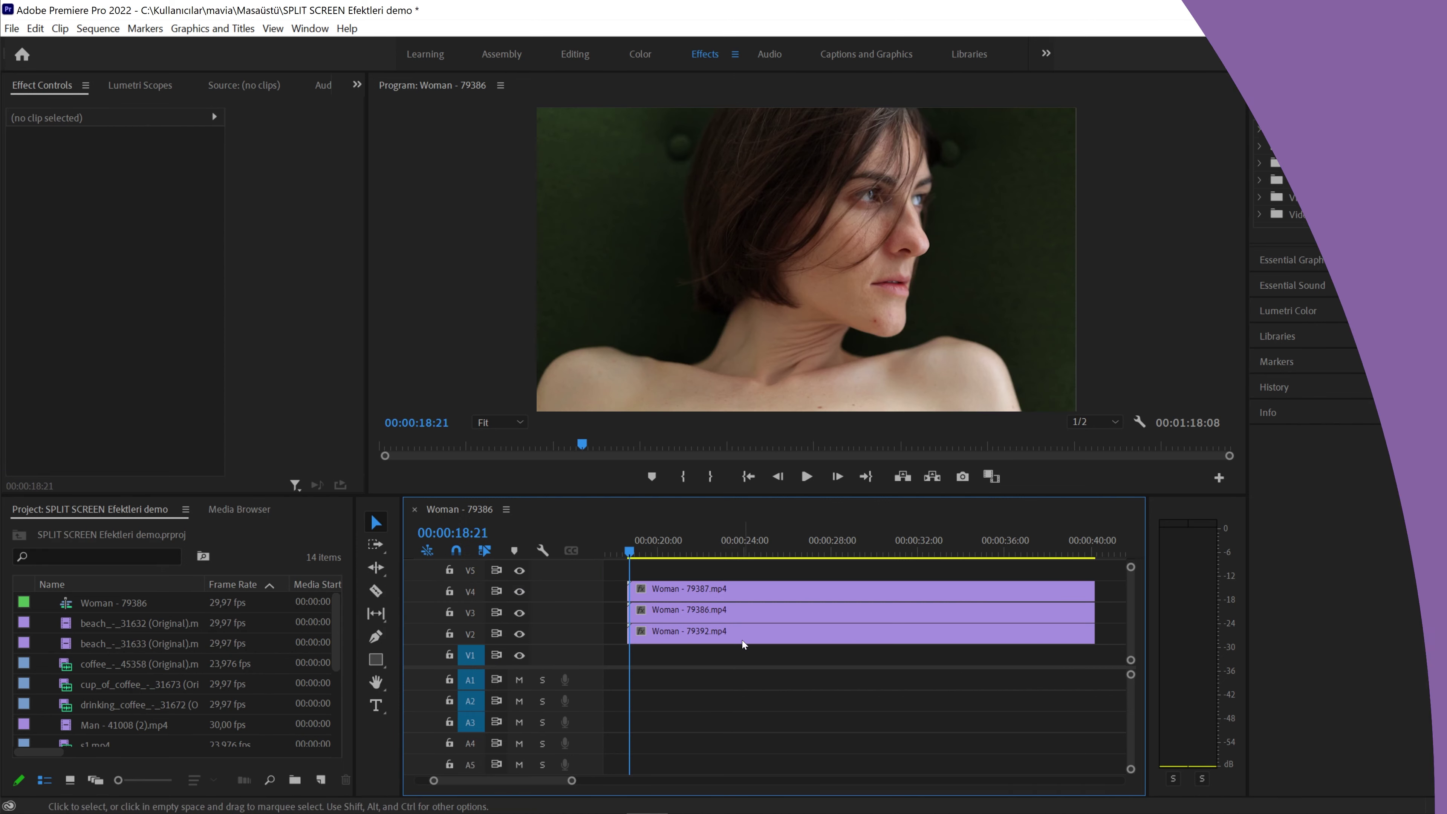
Step: Hide tracks V4, V3 and V2 to check the layers, then restore them
{"action": "left_click", "coordinate": [520, 591]}
{"action": "left_click", "coordinate": [520, 613]}
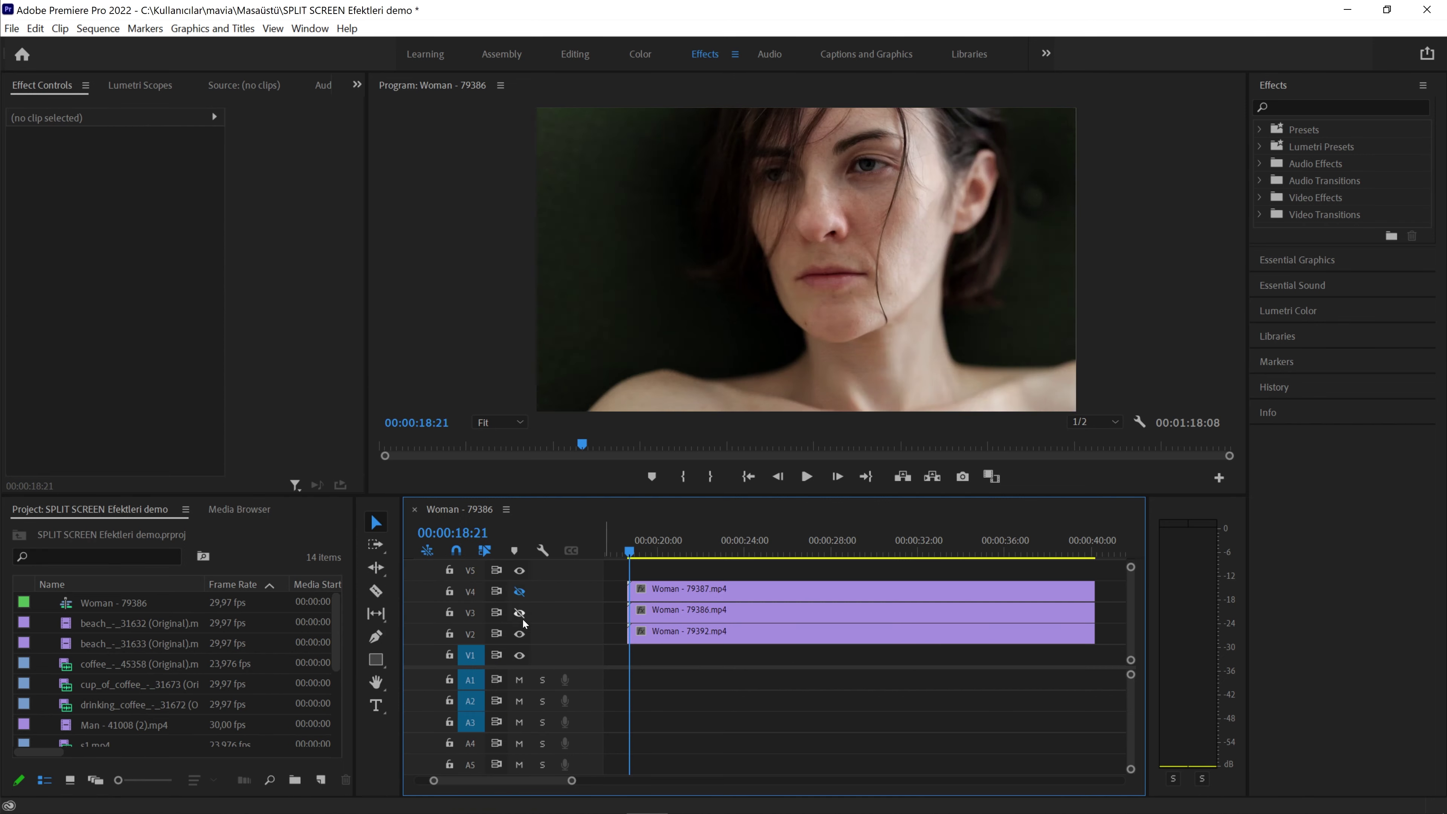
{"action": "left_click", "coordinate": [519, 633]}
{"action": "key", "text": "ctrl+z"}
{"action": "key", "text": "ctrl+z"}
{"action": "key", "text": "ctrl+z"}
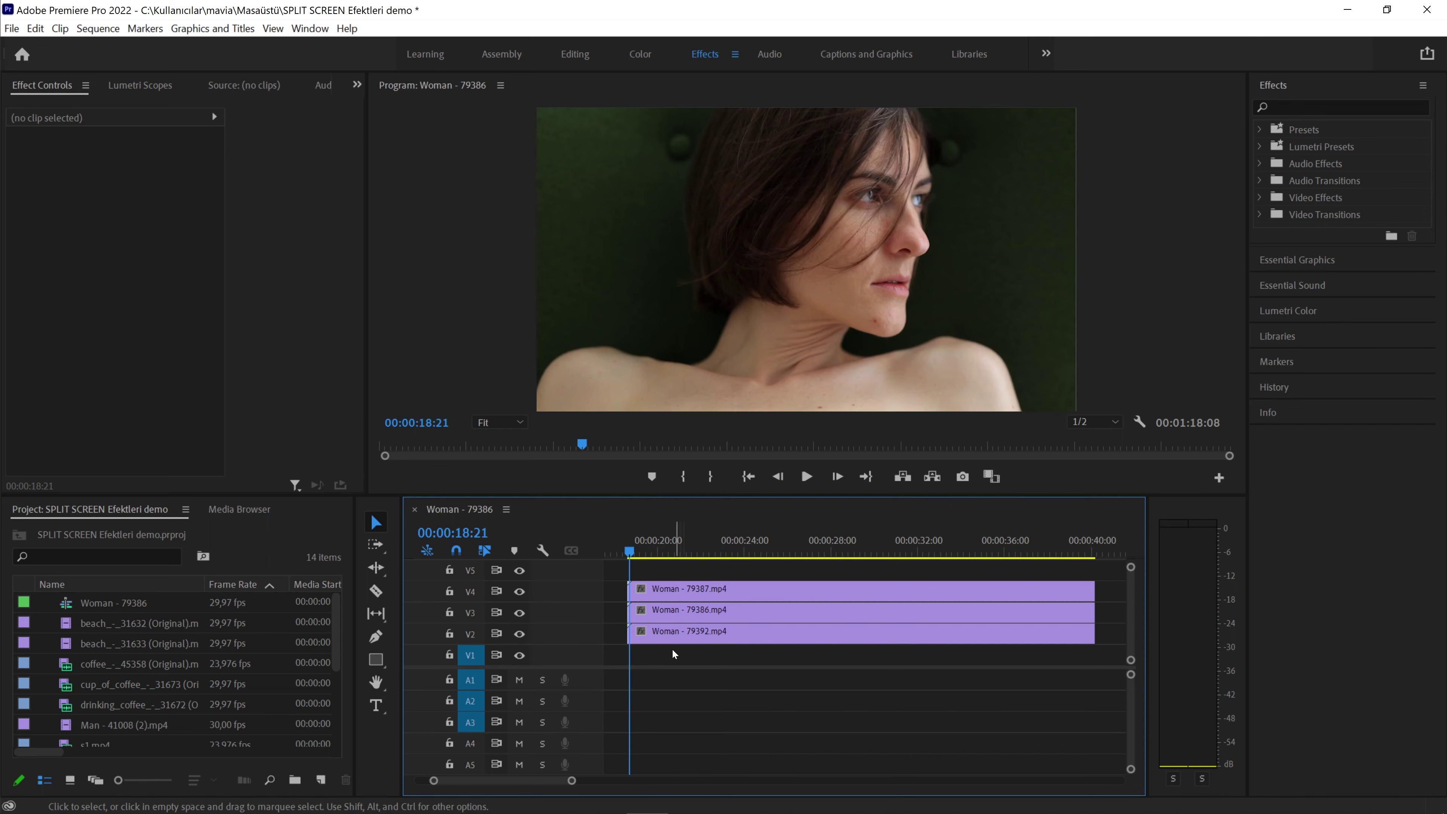
Step: Set Scale to 50 on the Woman clips on V4 and V3
{"action": "left_click", "coordinate": [676, 597]}
{"action": "left_click", "coordinate": [122, 189]}
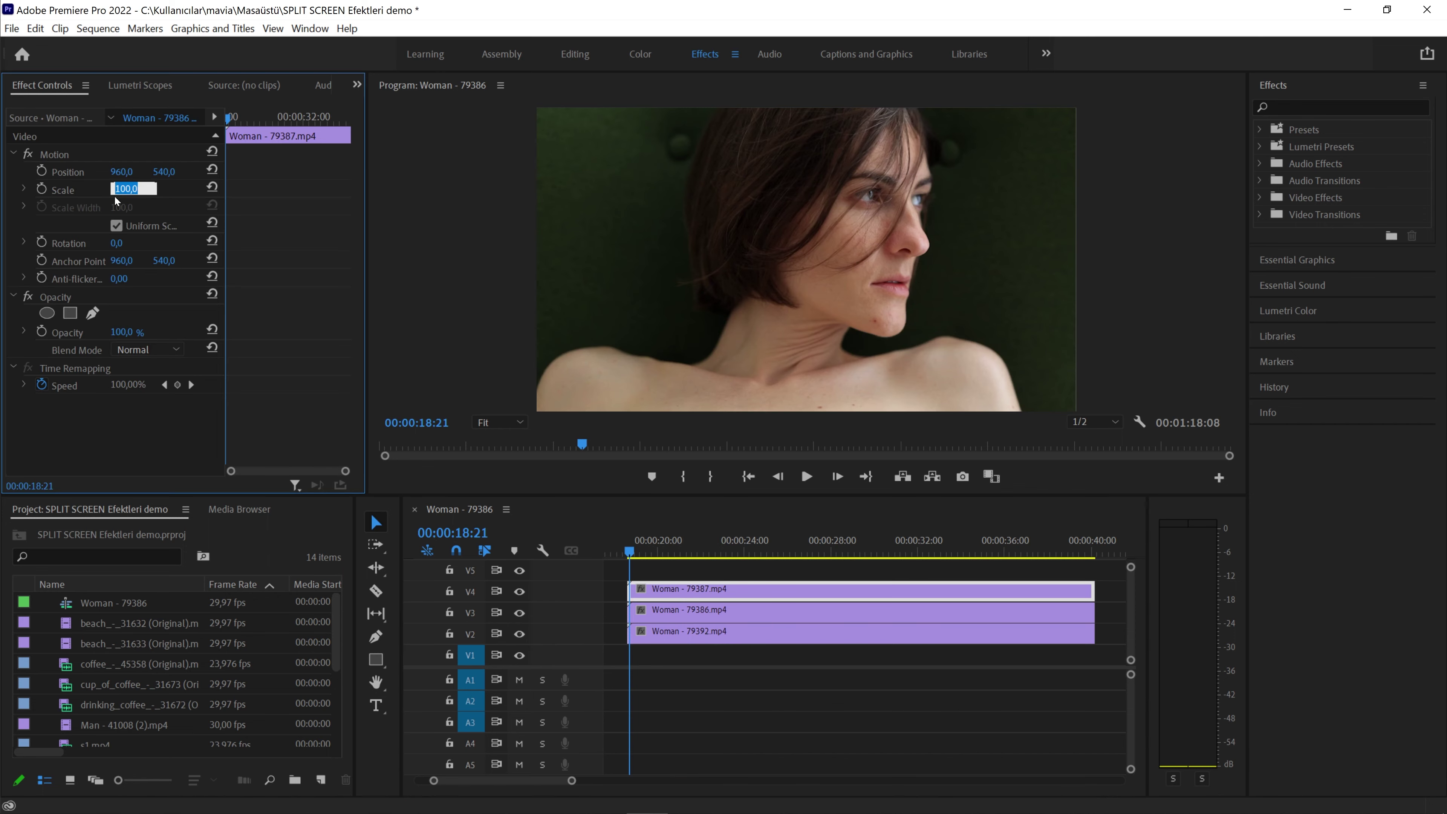
{"action": "type", "text": "50"}
{"action": "key", "text": "Return"}
{"action": "left_click", "coordinate": [691, 610]}
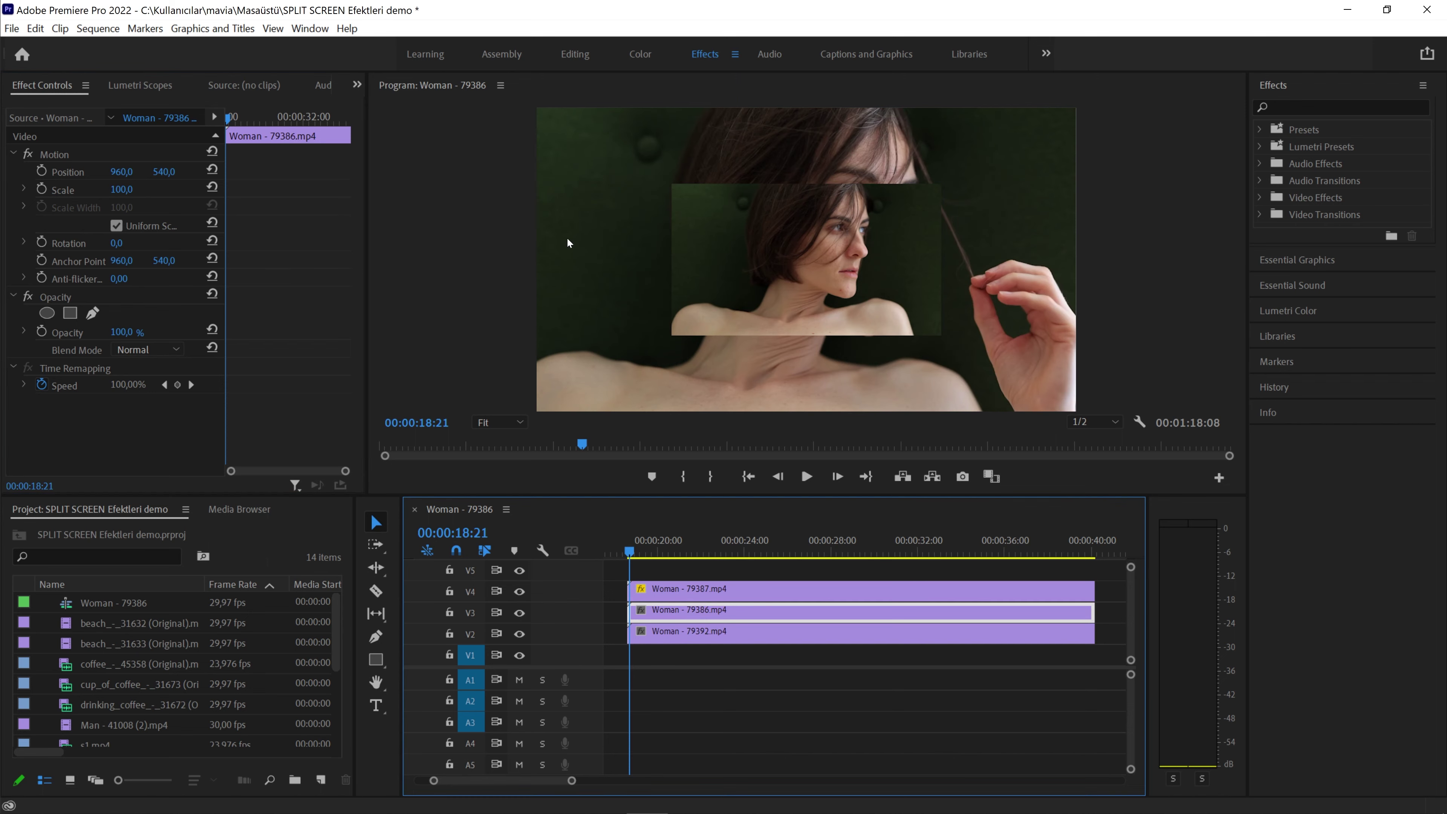
{"action": "left_click", "coordinate": [123, 189]}
{"action": "type", "text": "50"}
{"action": "key", "text": "Return"}
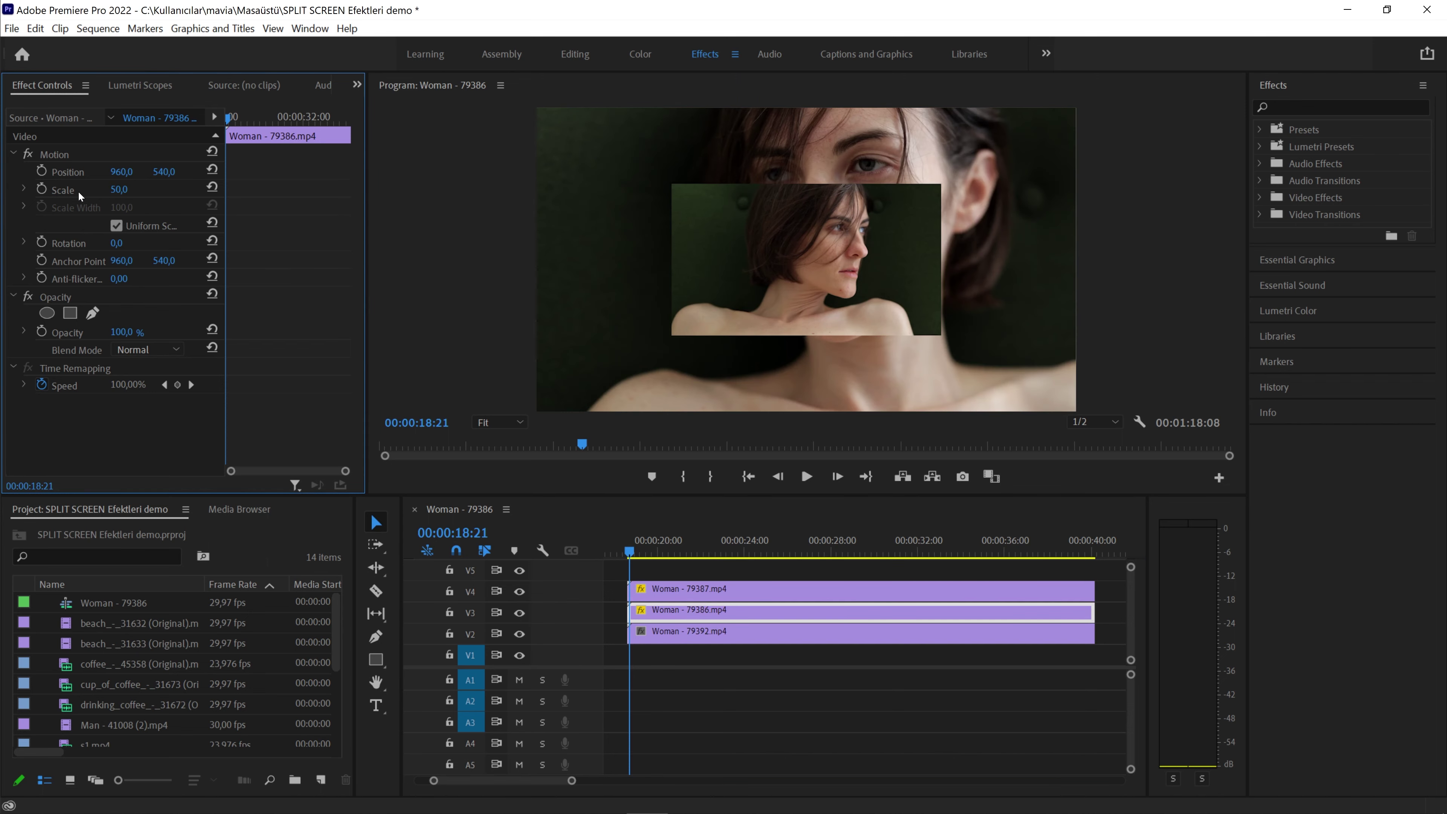
Step: Place the V4 clip top-left and the V3 clip bottom-left, nudging V4 slightly up
{"action": "mouse_move", "coordinate": [805, 259]}
{"action": "left_mouse_down"}
{"action": "mouse_move", "coordinate": [686, 259]}
{"action": "mouse_move", "coordinate": [627, 287]}
{"action": "mouse_move", "coordinate": [626, 191]}
{"action": "left_mouse_up"}
{"action": "mouse_move", "coordinate": [854, 285]}
{"action": "left_mouse_down"}
{"action": "mouse_move", "coordinate": [781, 365]}
{"action": "mouse_move", "coordinate": [719, 366]}
{"action": "left_mouse_up"}
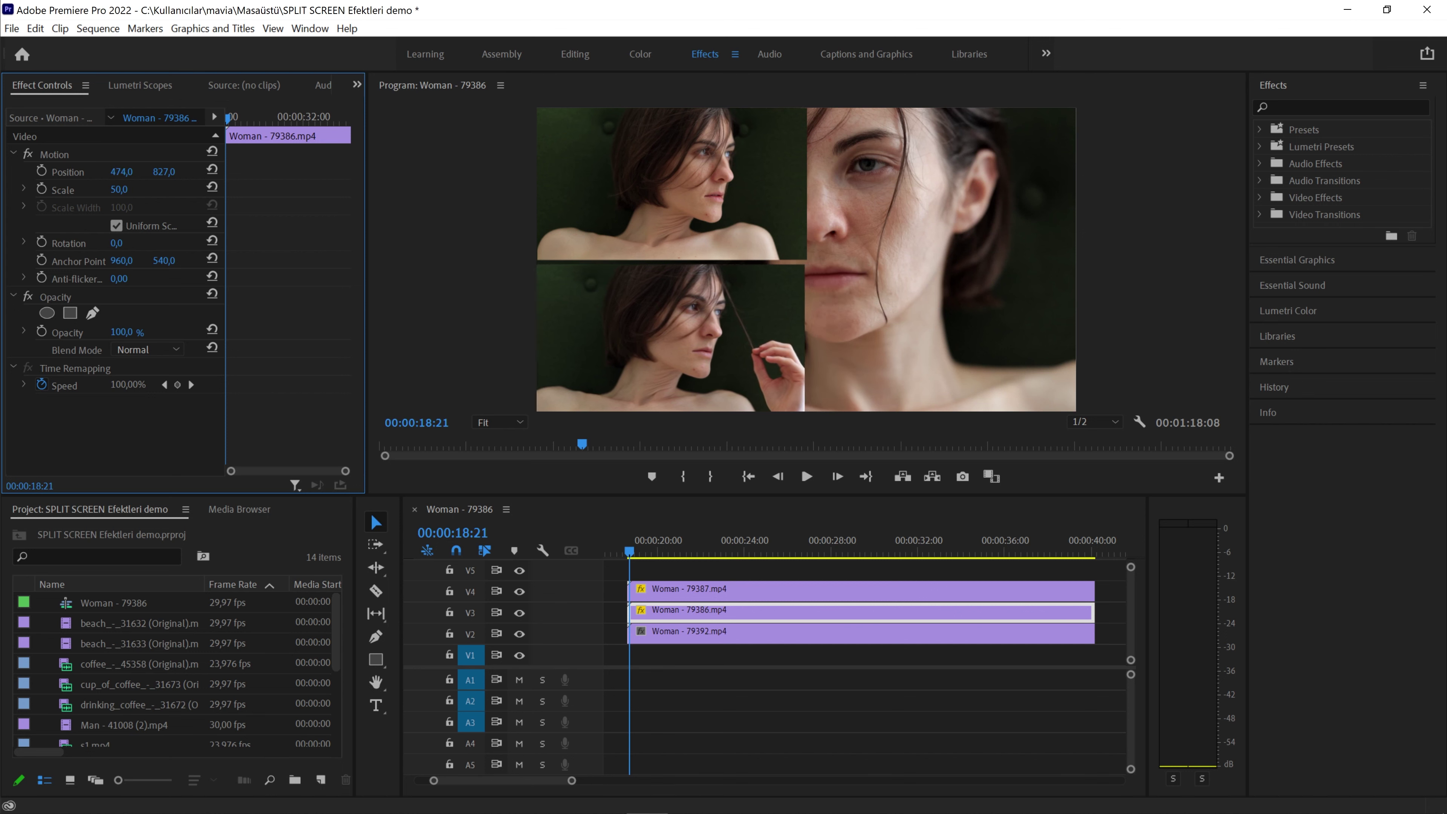
{"action": "left_click", "coordinate": [655, 589]}
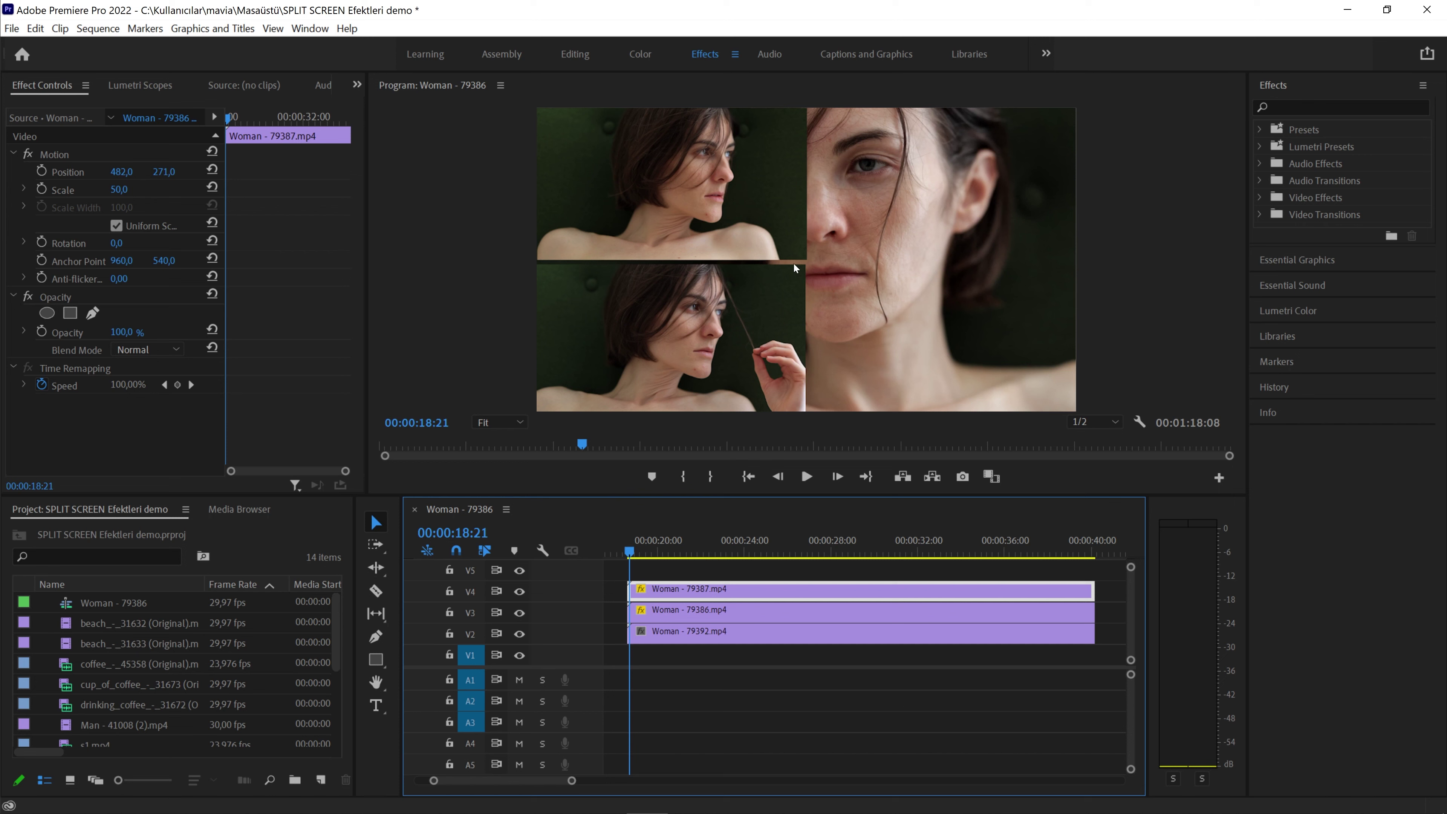
{"action": "key", "text": "shift+Up"}
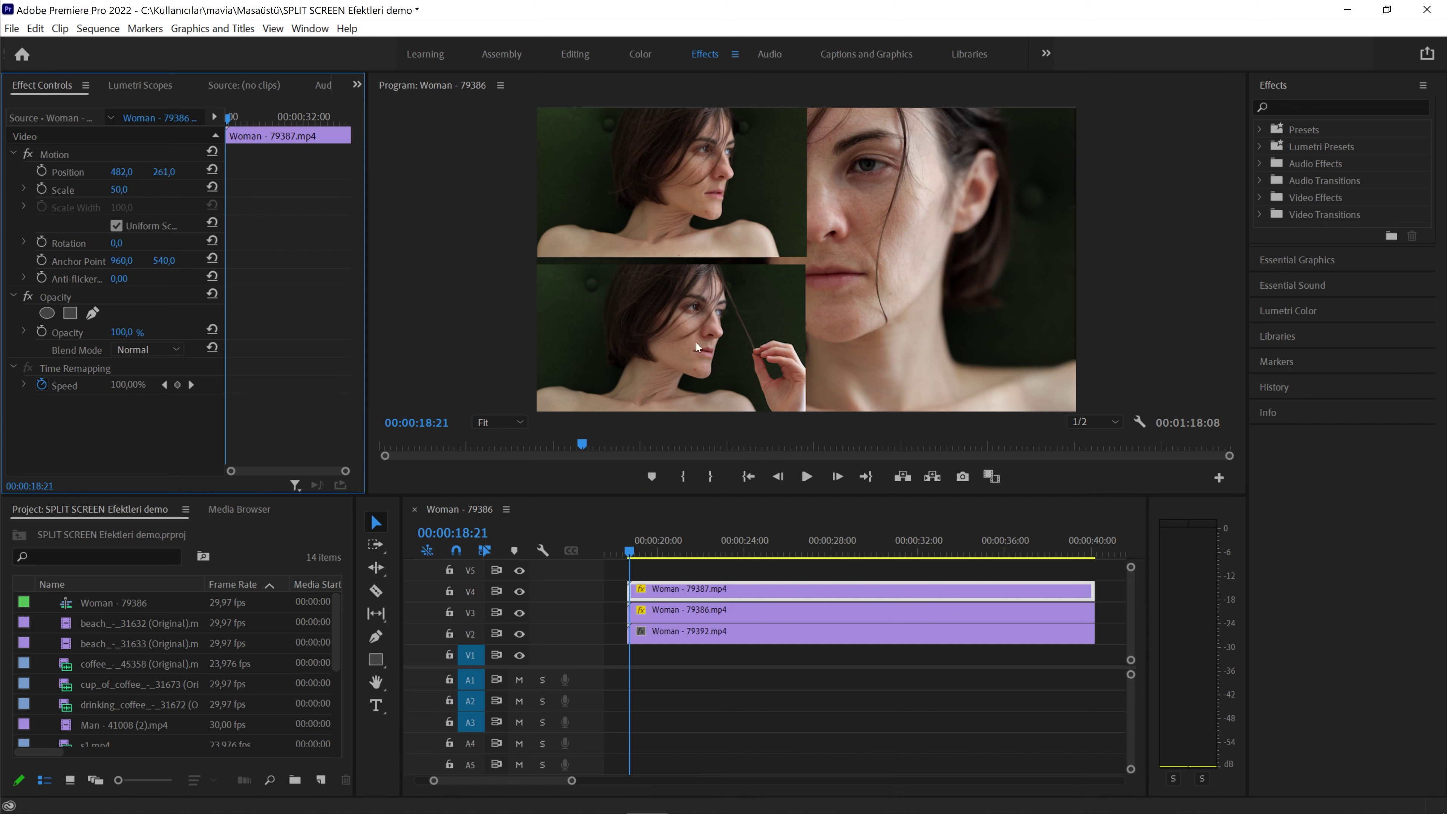
{"action": "left_click", "coordinate": [780, 630]}
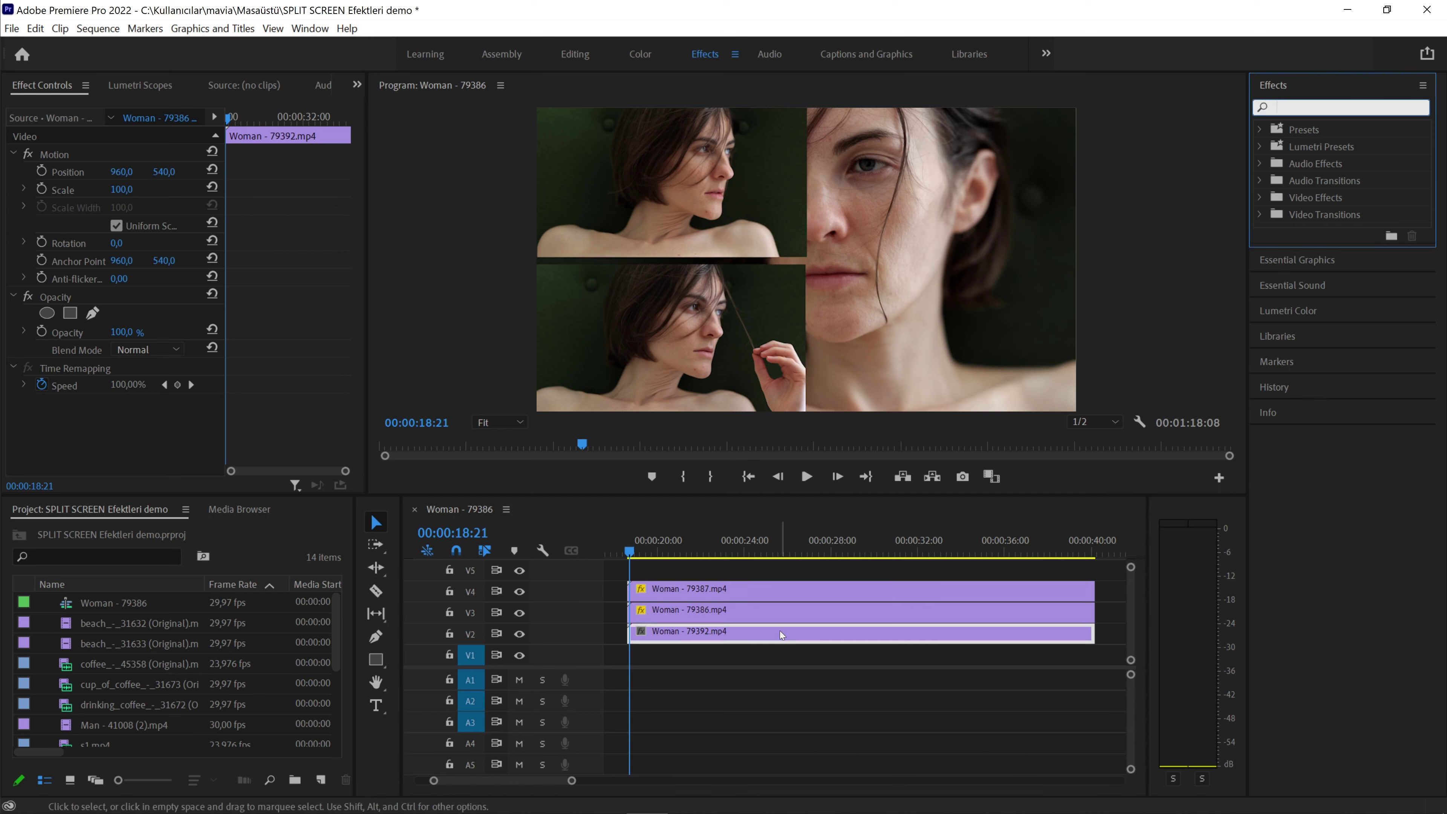
Step: Apply the Crop effect to the V2 Woman clip and set Crop Left to 52%
{"action": "left_click", "coordinate": [1301, 107]}
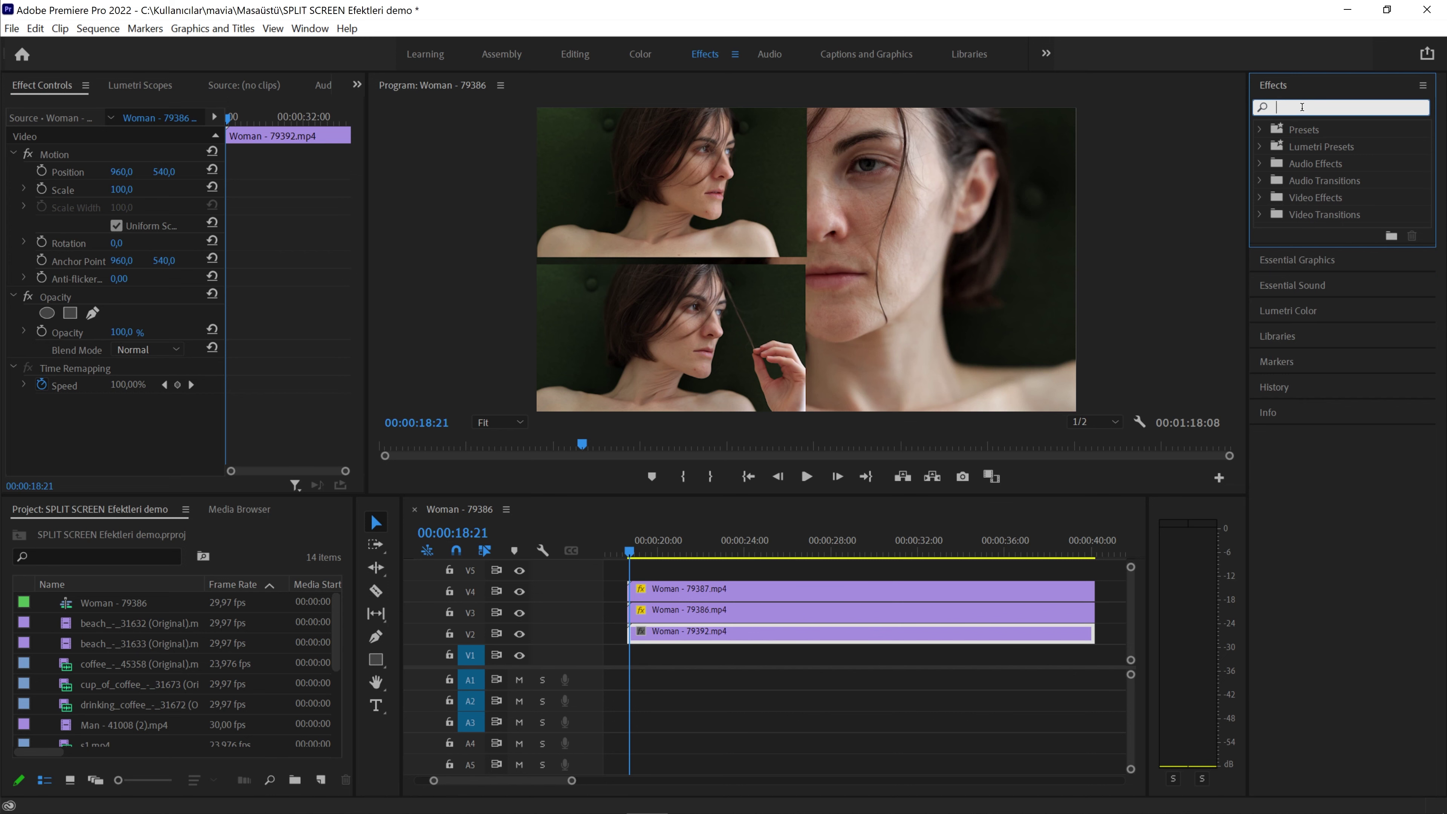
{"action": "type", "text": "crop"}
{"action": "left_click_drag", "start_coordinate": [1405, 240], "coordinate": [752, 637]}
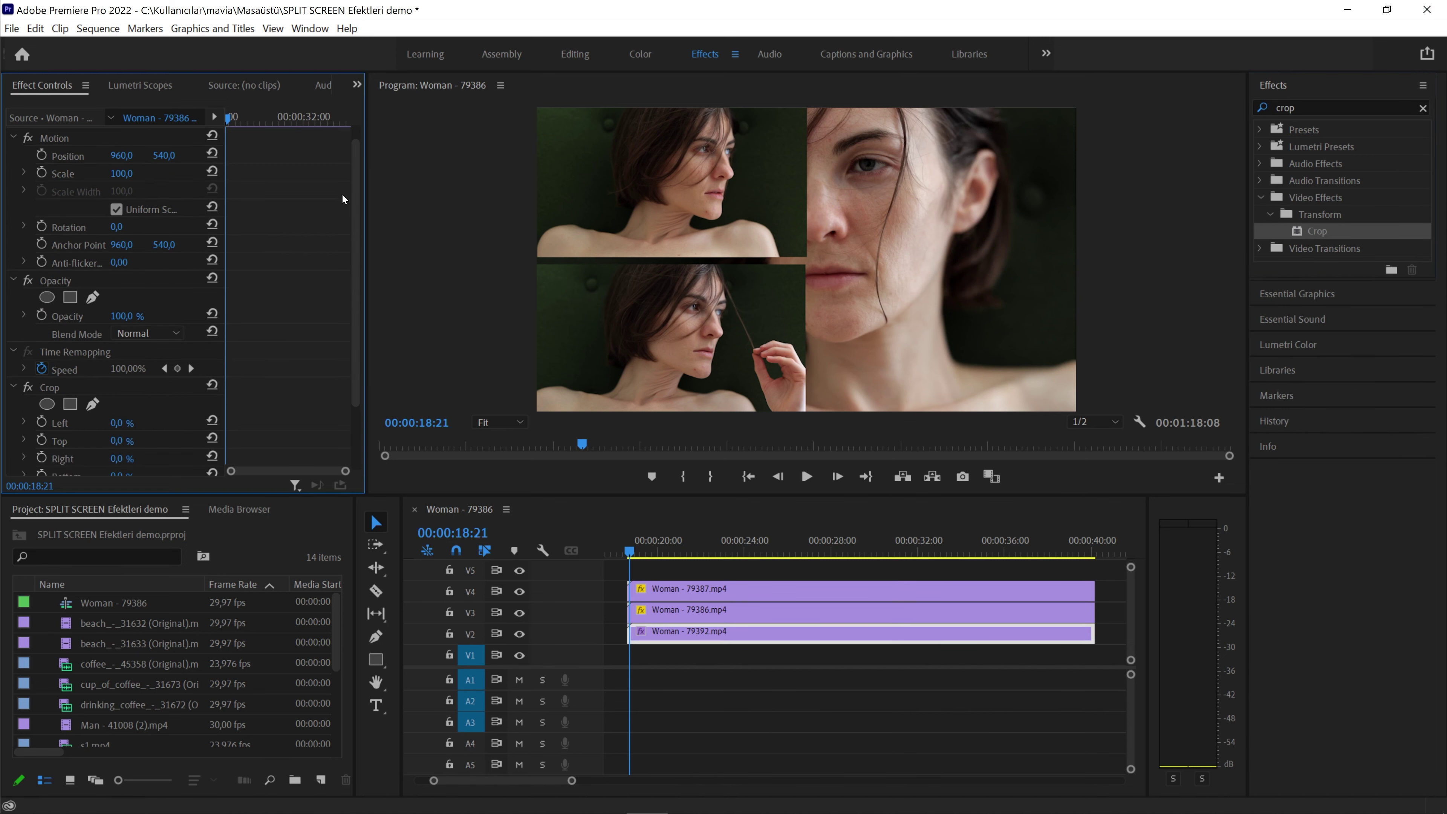
{"action": "scroll", "coordinate": [339, 285], "scroll_direction": "down", "scroll_amount": 3}
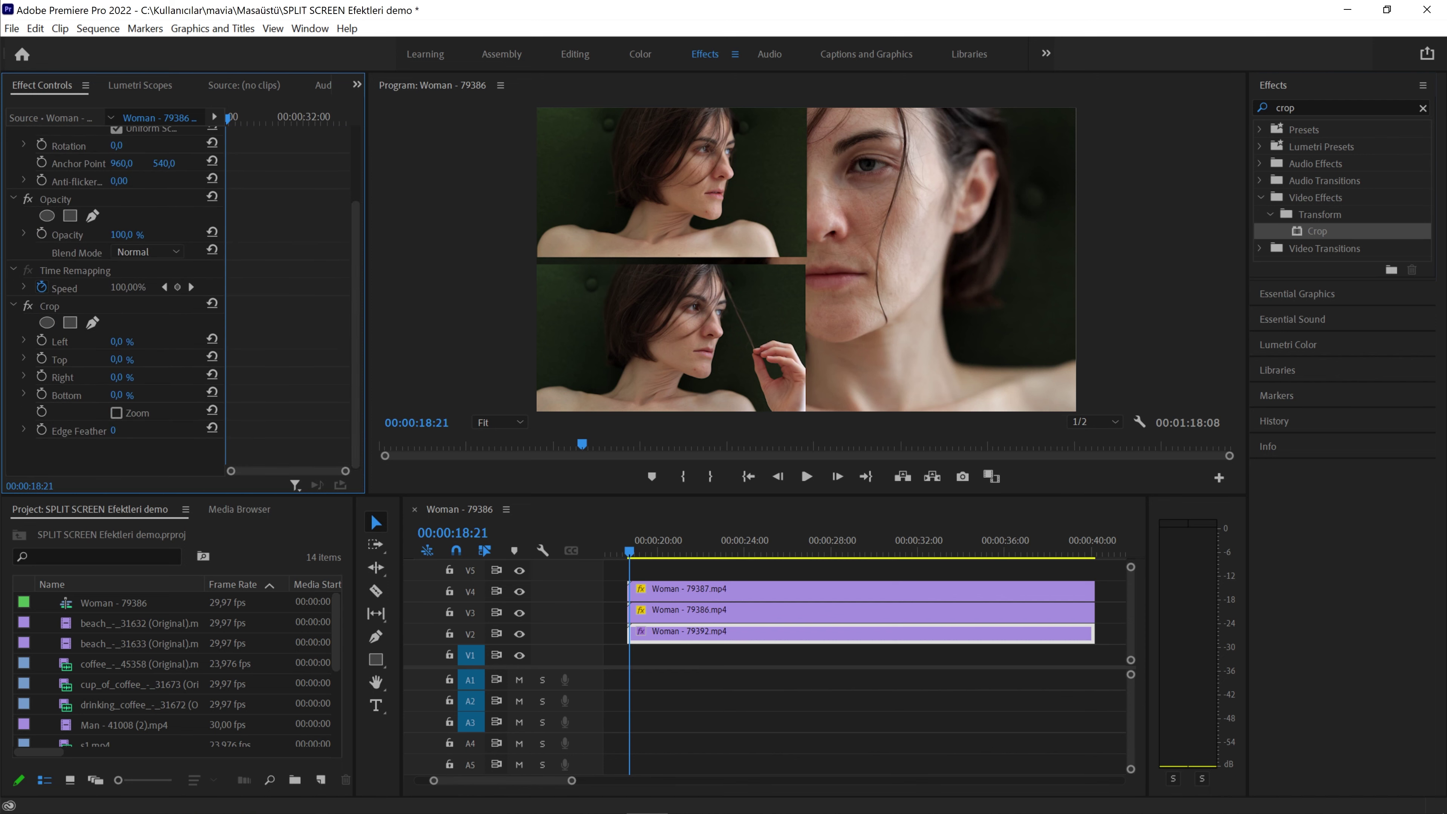
{"action": "left_click_drag", "start_coordinate": [116, 341], "coordinate": [134, 341]}
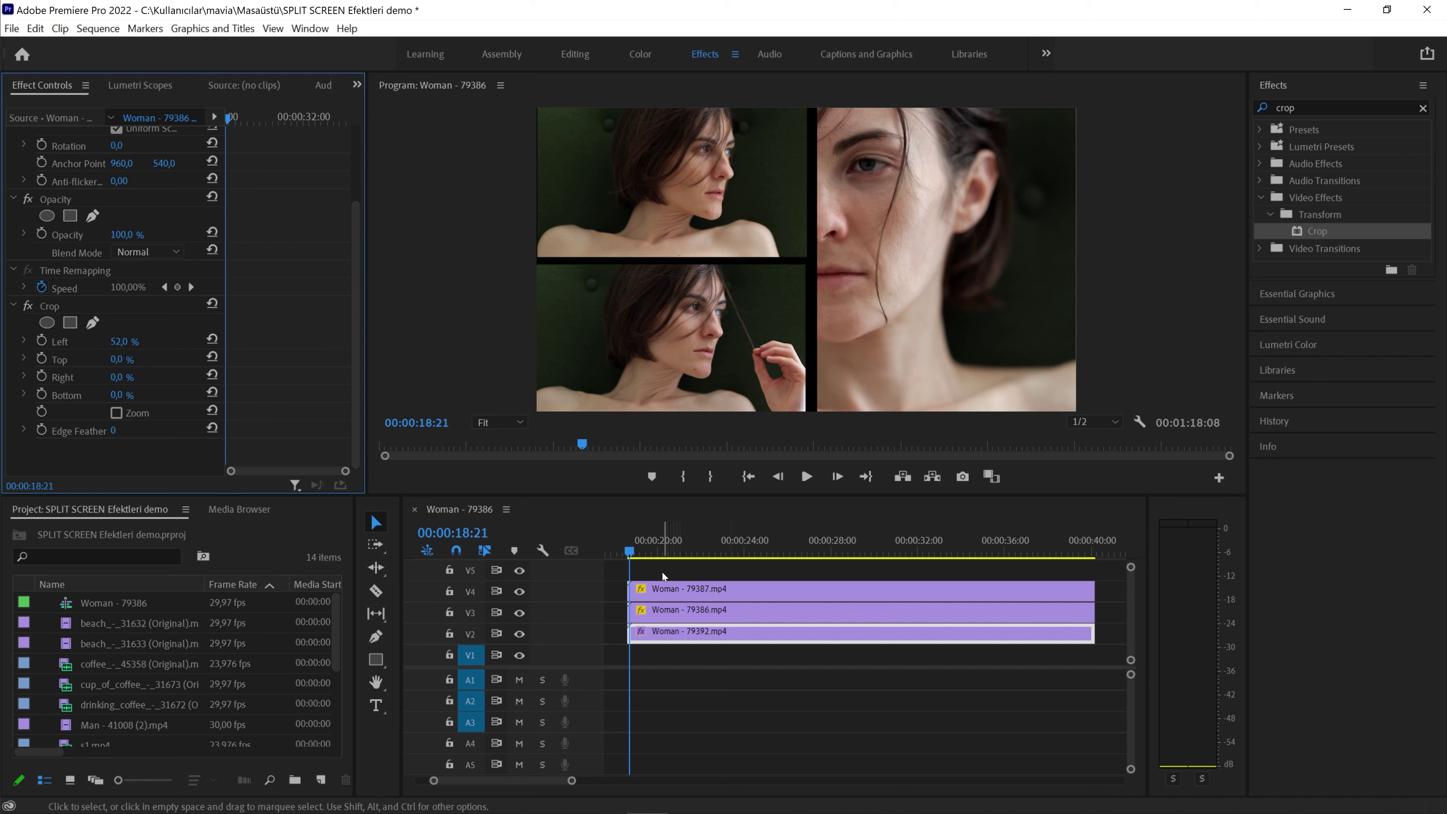
{"action": "left_click", "coordinate": [376, 638]}
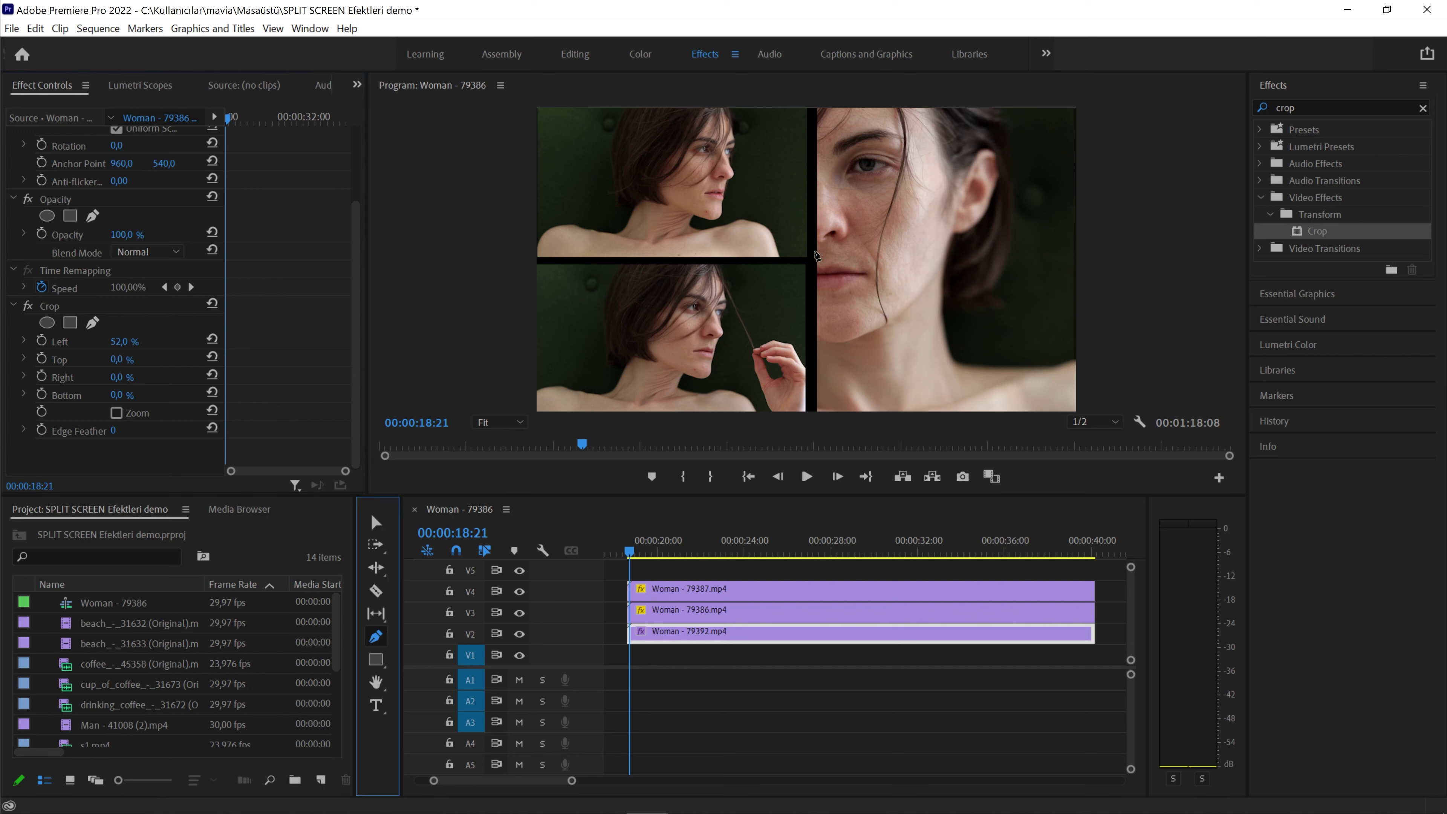
{"action": "key", "text": "v"}
Step: Create a white FFFFFF colour matte named Color Matte
{"action": "left_click", "coordinate": [678, 562]}
{"action": "left_click", "coordinate": [322, 783]}
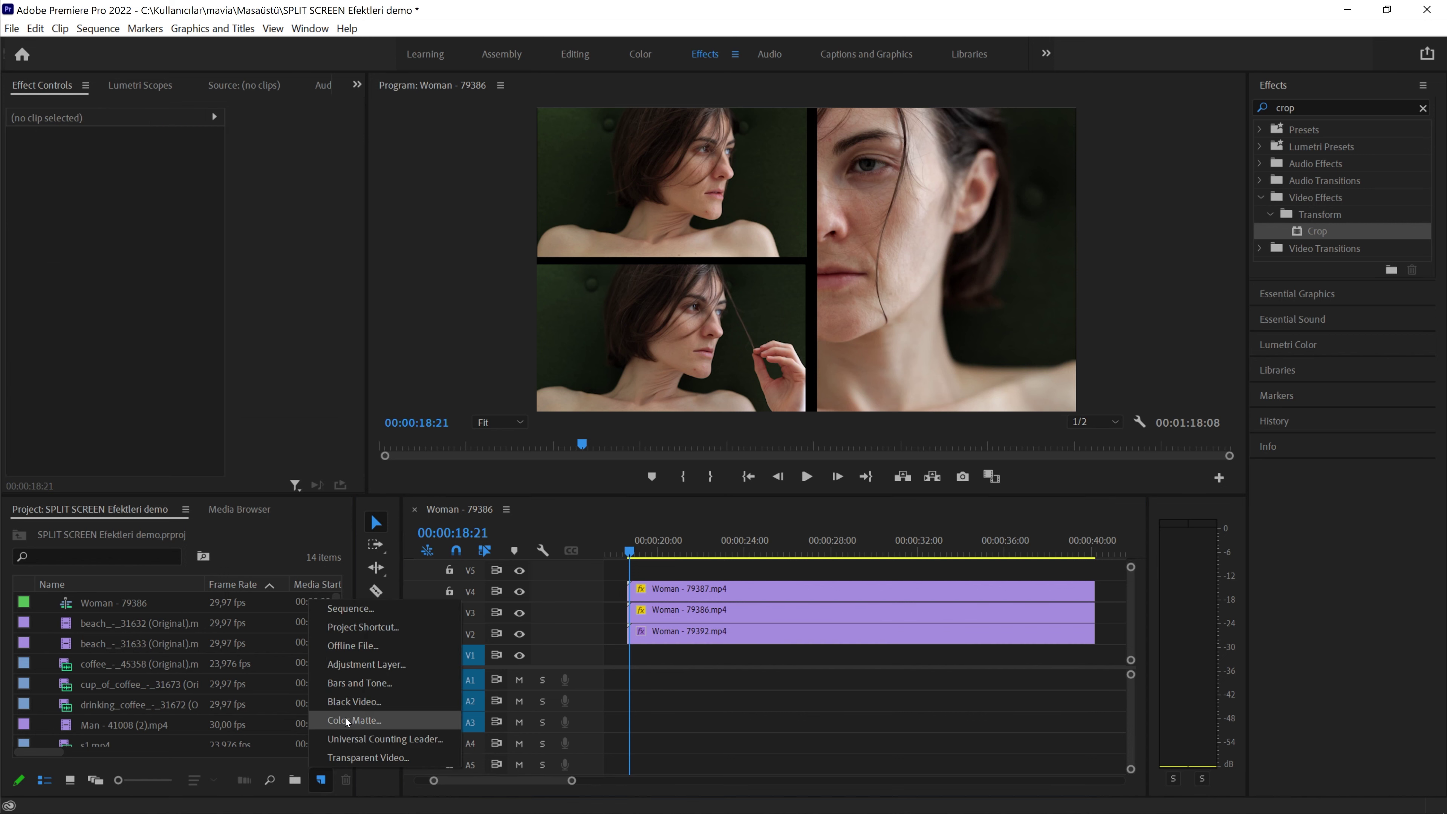
{"action": "left_click", "coordinate": [347, 720]}
{"action": "left_click", "coordinate": [753, 476]}
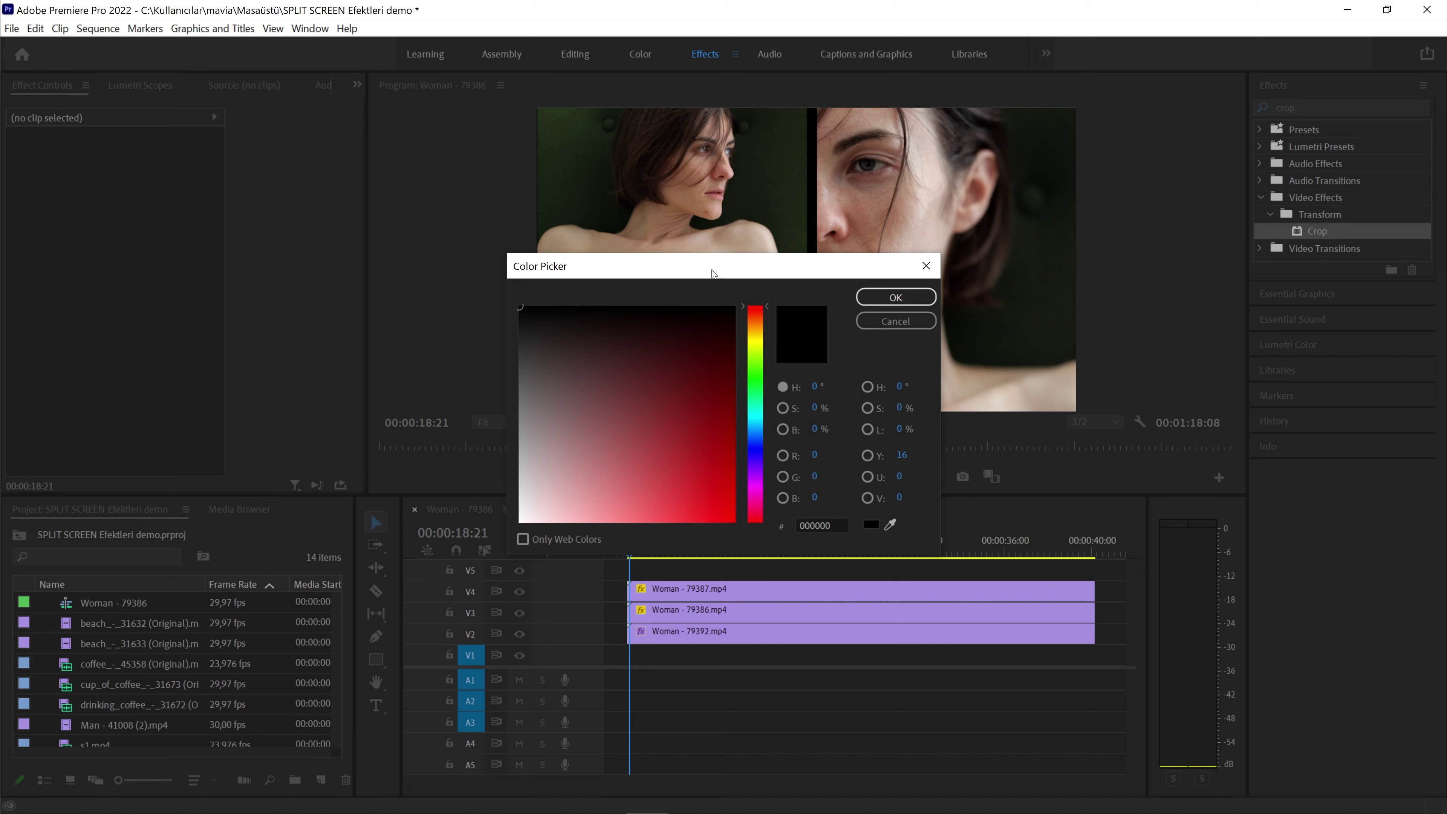
{"action": "left_click", "coordinate": [520, 520]}
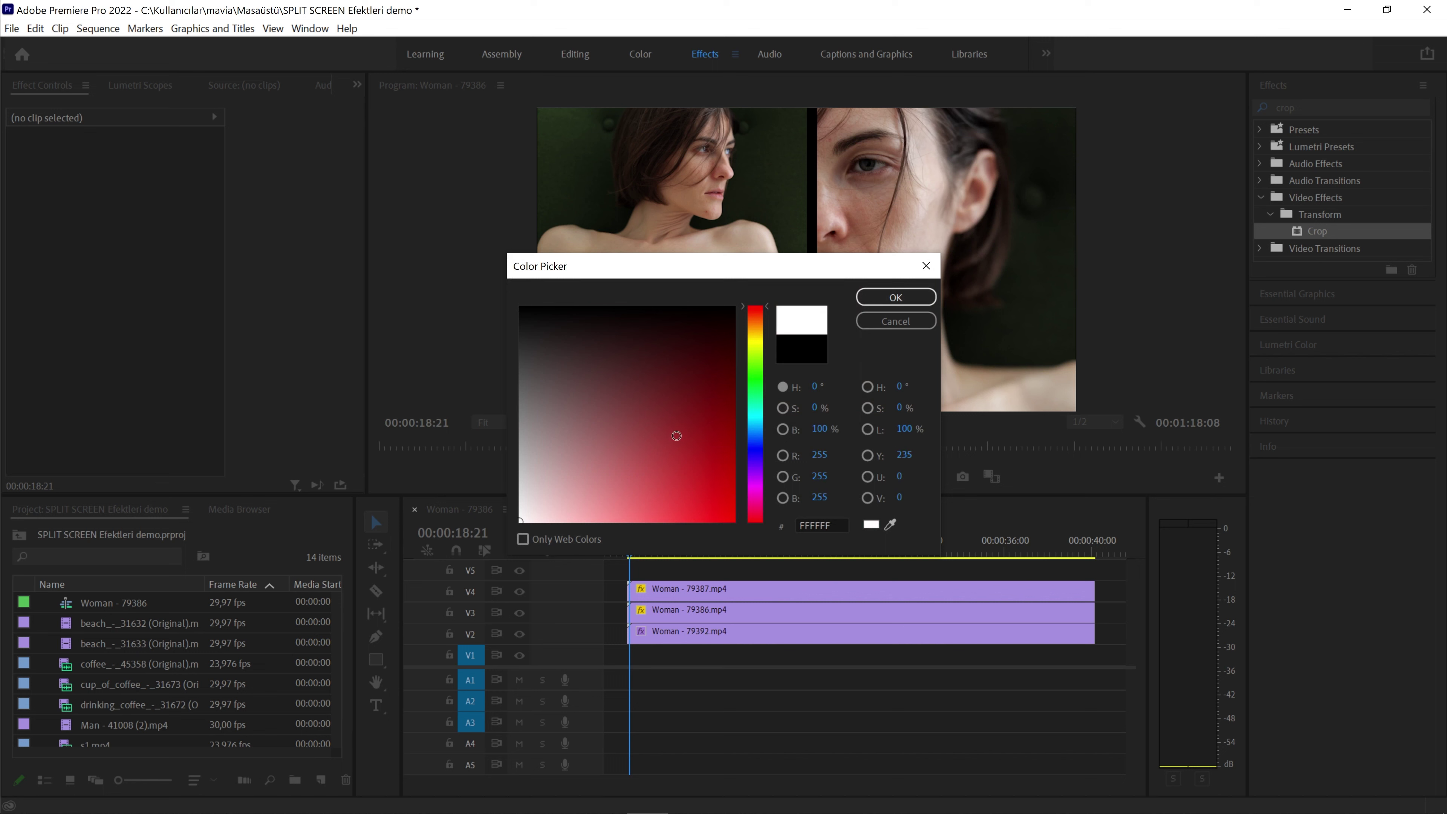
{"action": "left_click", "coordinate": [895, 296]}
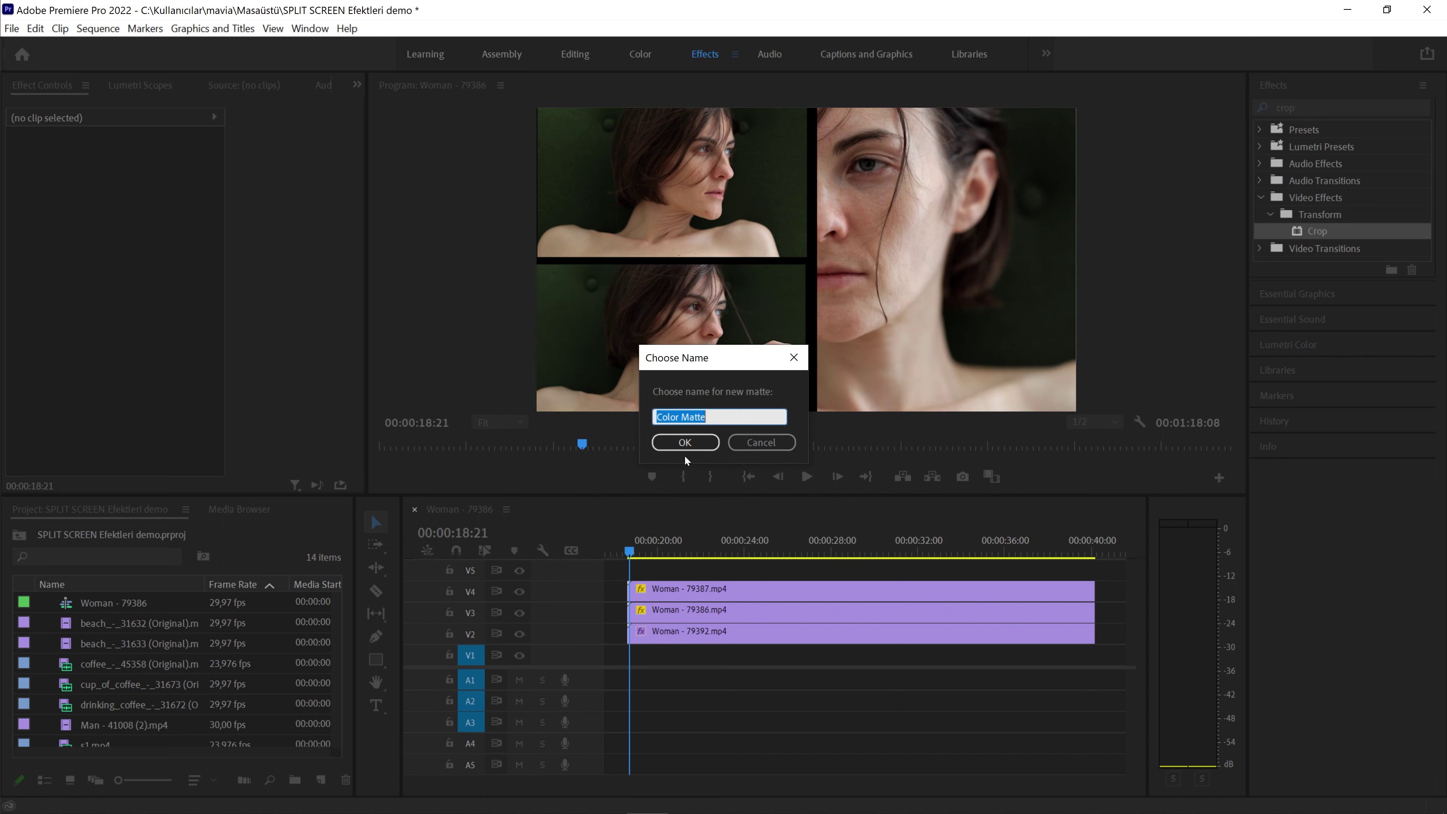
{"action": "left_click", "coordinate": [701, 444]}
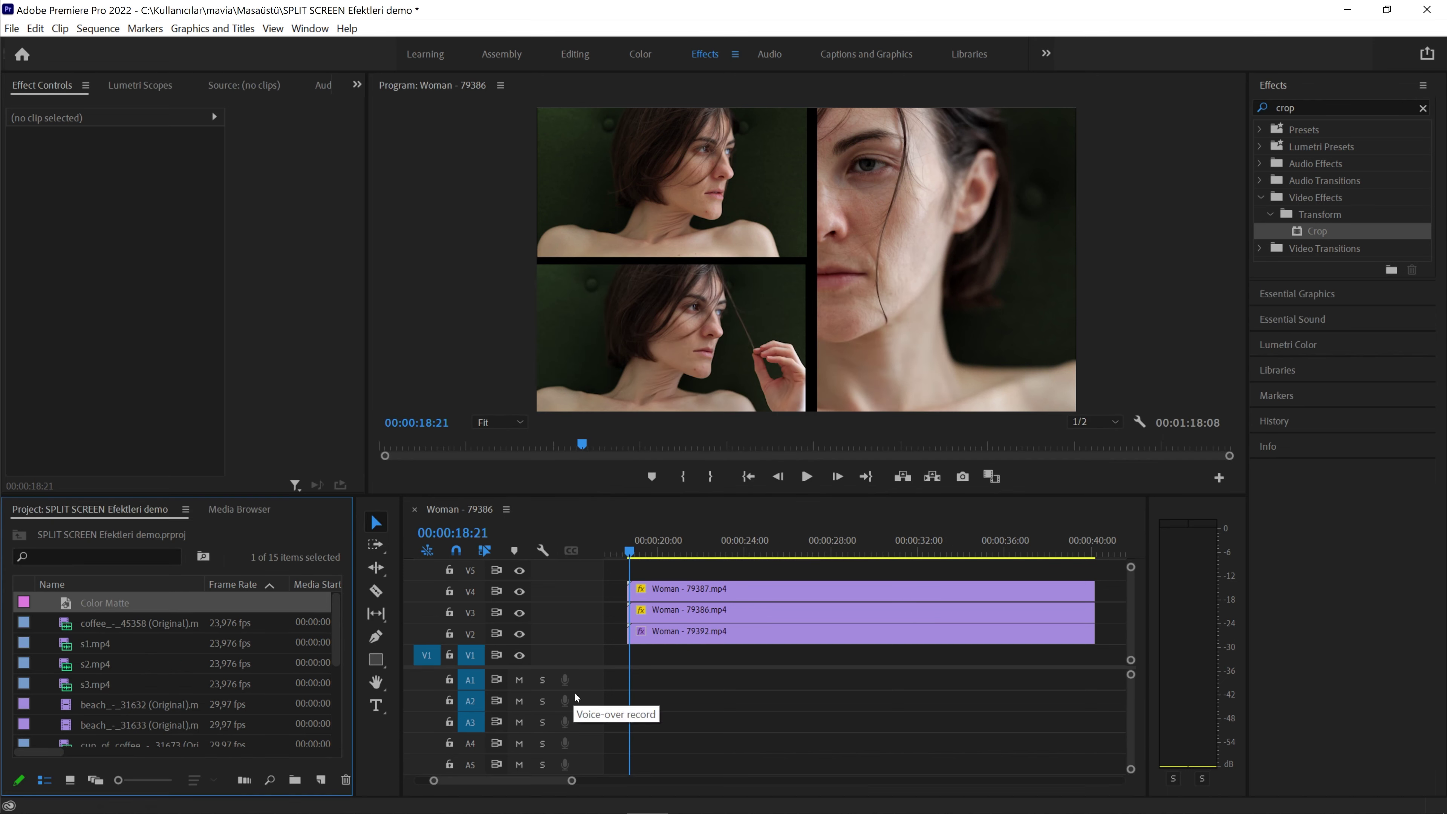
Step: Place the Color Matte on V1 and lengthen it to match the portrait clips
{"action": "left_click_drag", "start_coordinate": [79, 613], "coordinate": [633, 656]}
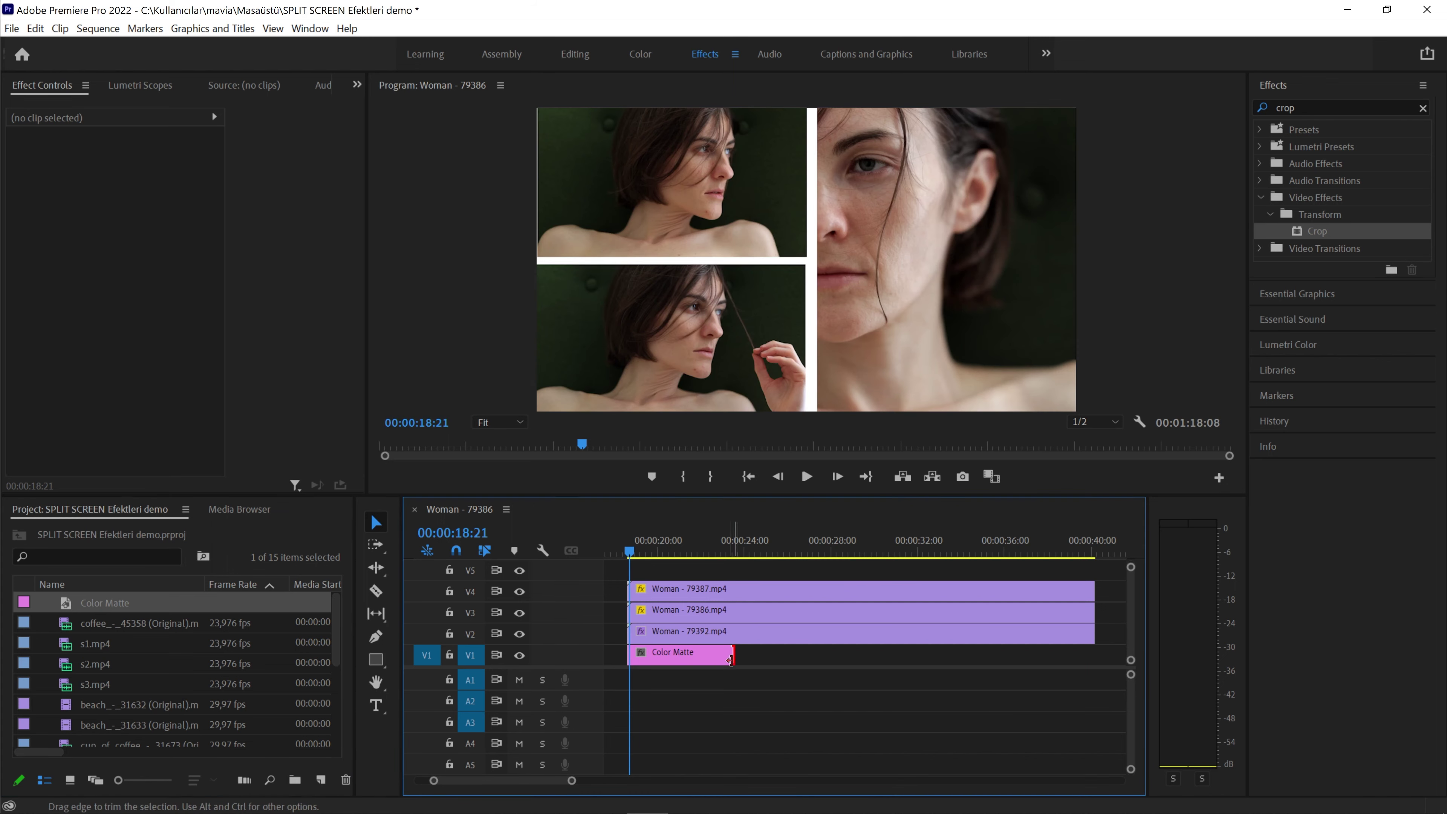
{"action": "left_click_drag", "start_coordinate": [729, 661], "coordinate": [1094, 663]}
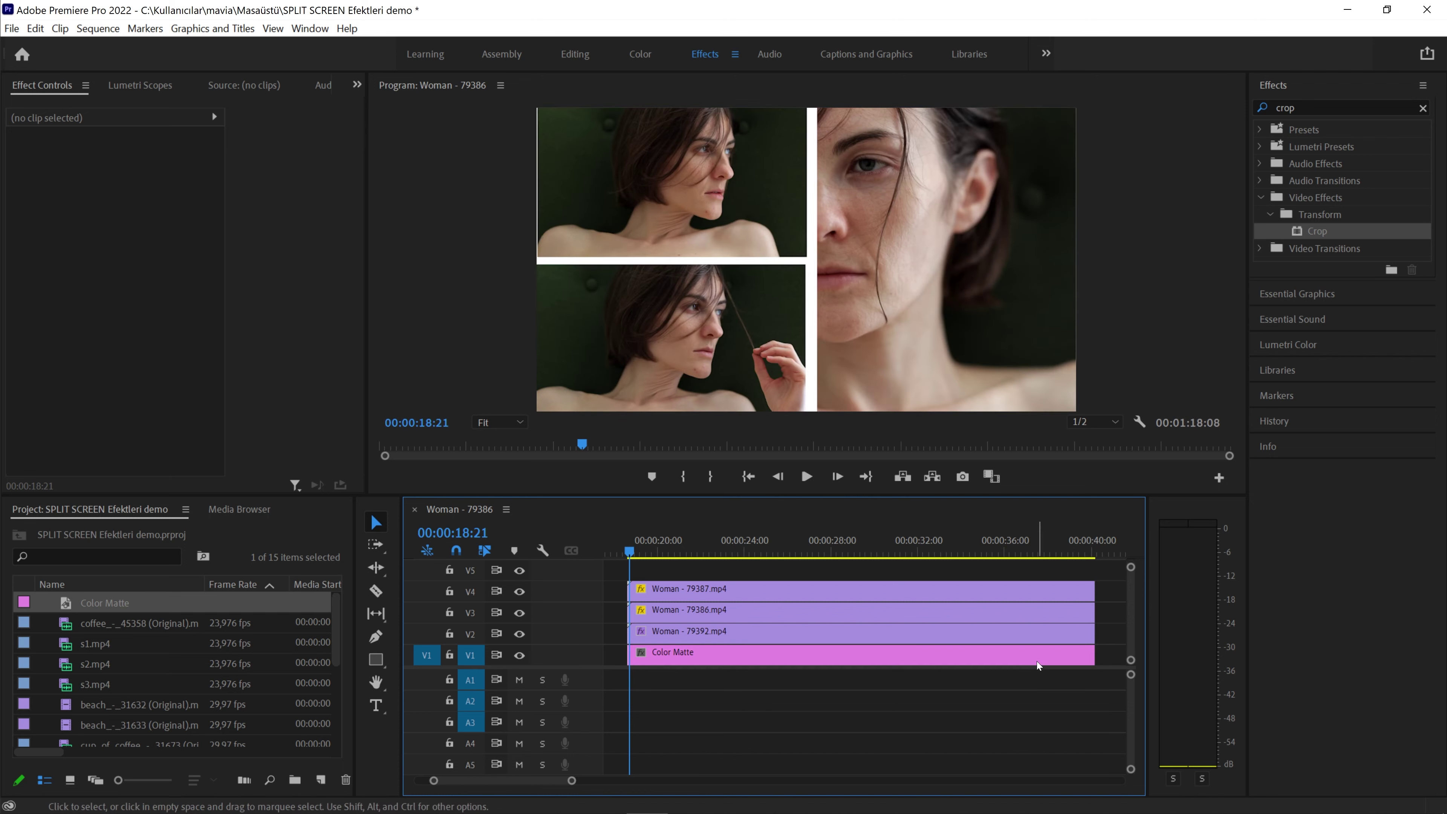
{"action": "left_click", "coordinate": [1036, 657]}
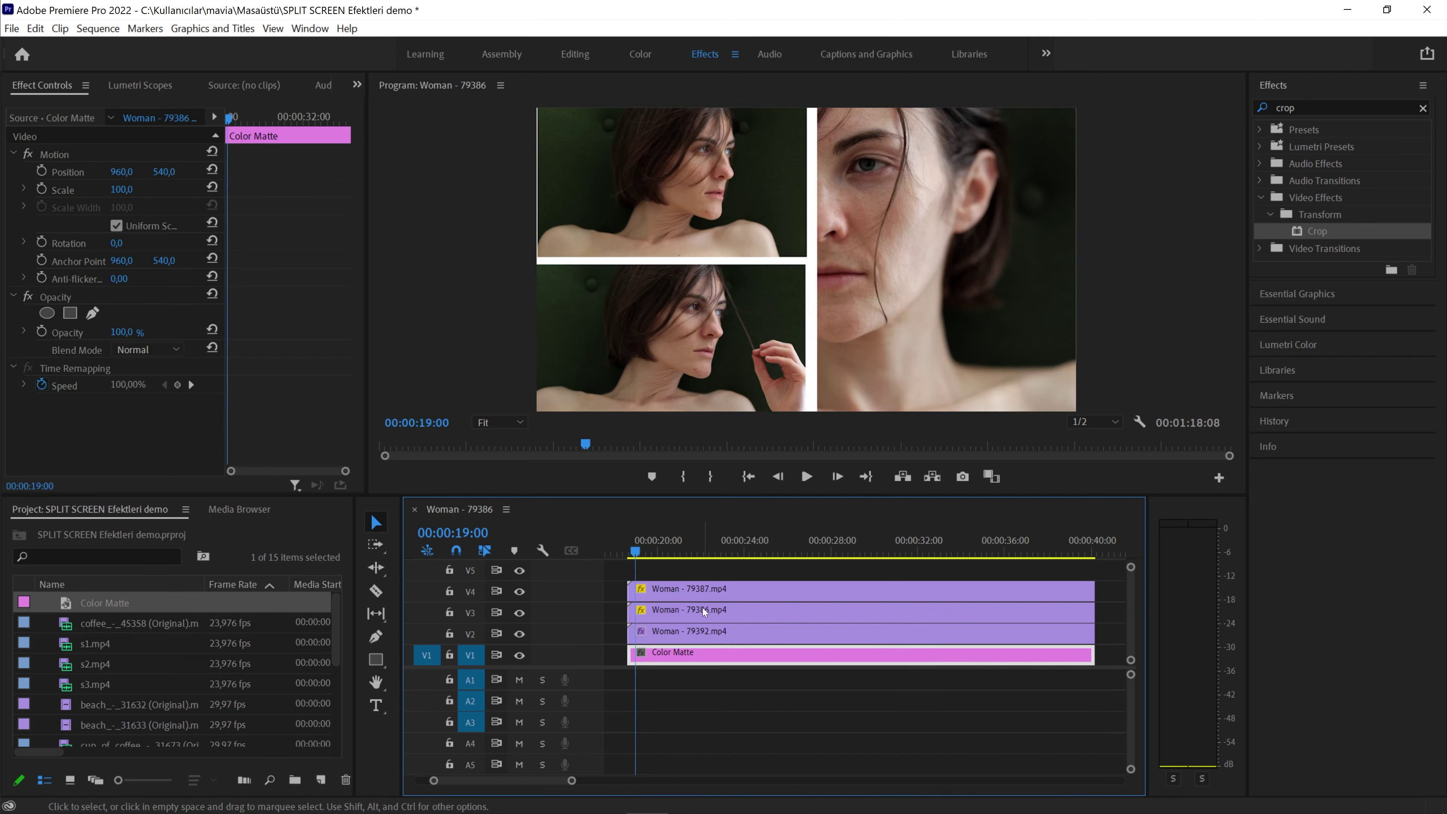
Step: Change the V2 portrait's Crop Left to 51% and play back the three-panel result
{"action": "left_click", "coordinate": [703, 175]}
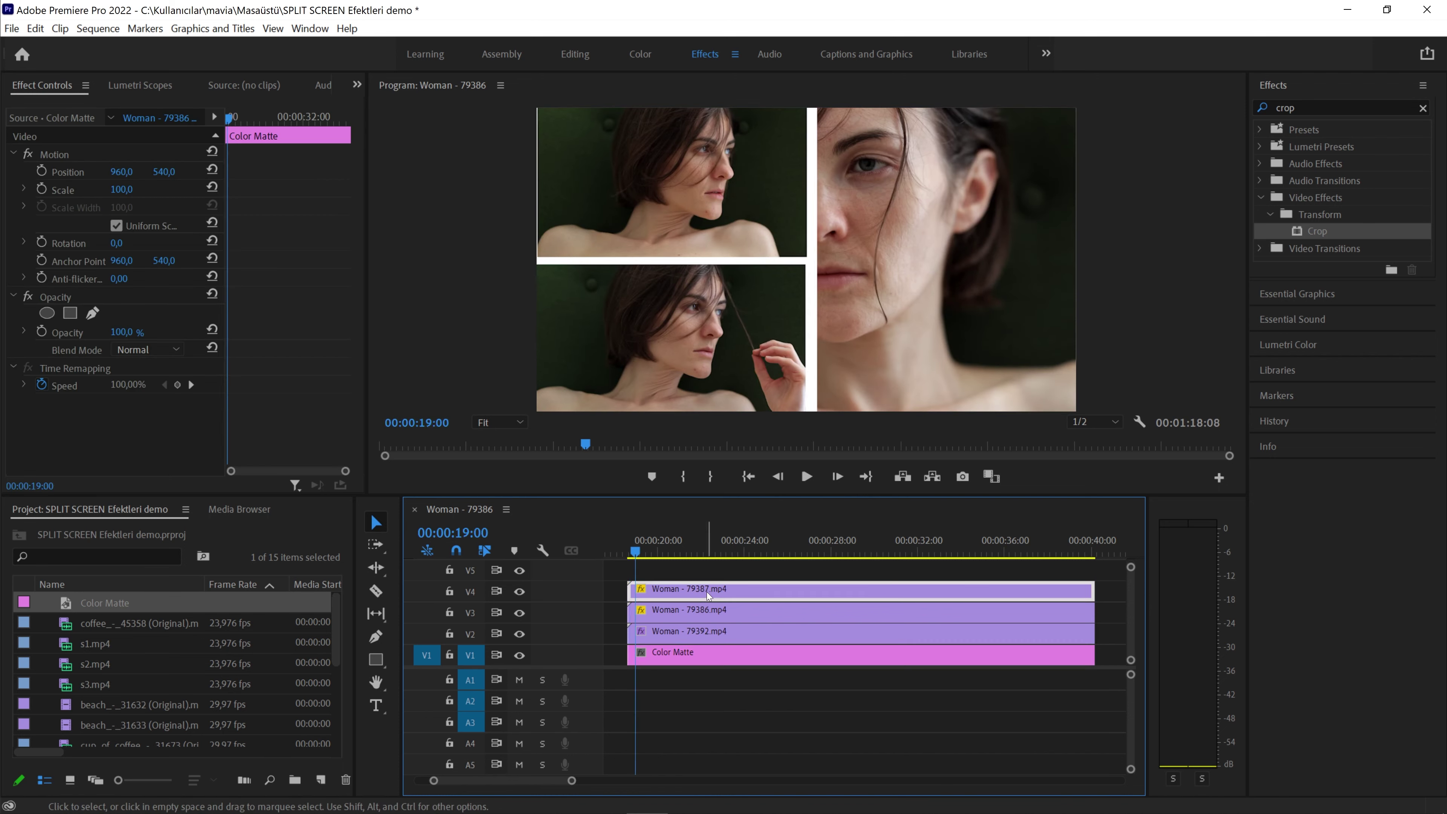
{"action": "left_click", "coordinate": [659, 195]}
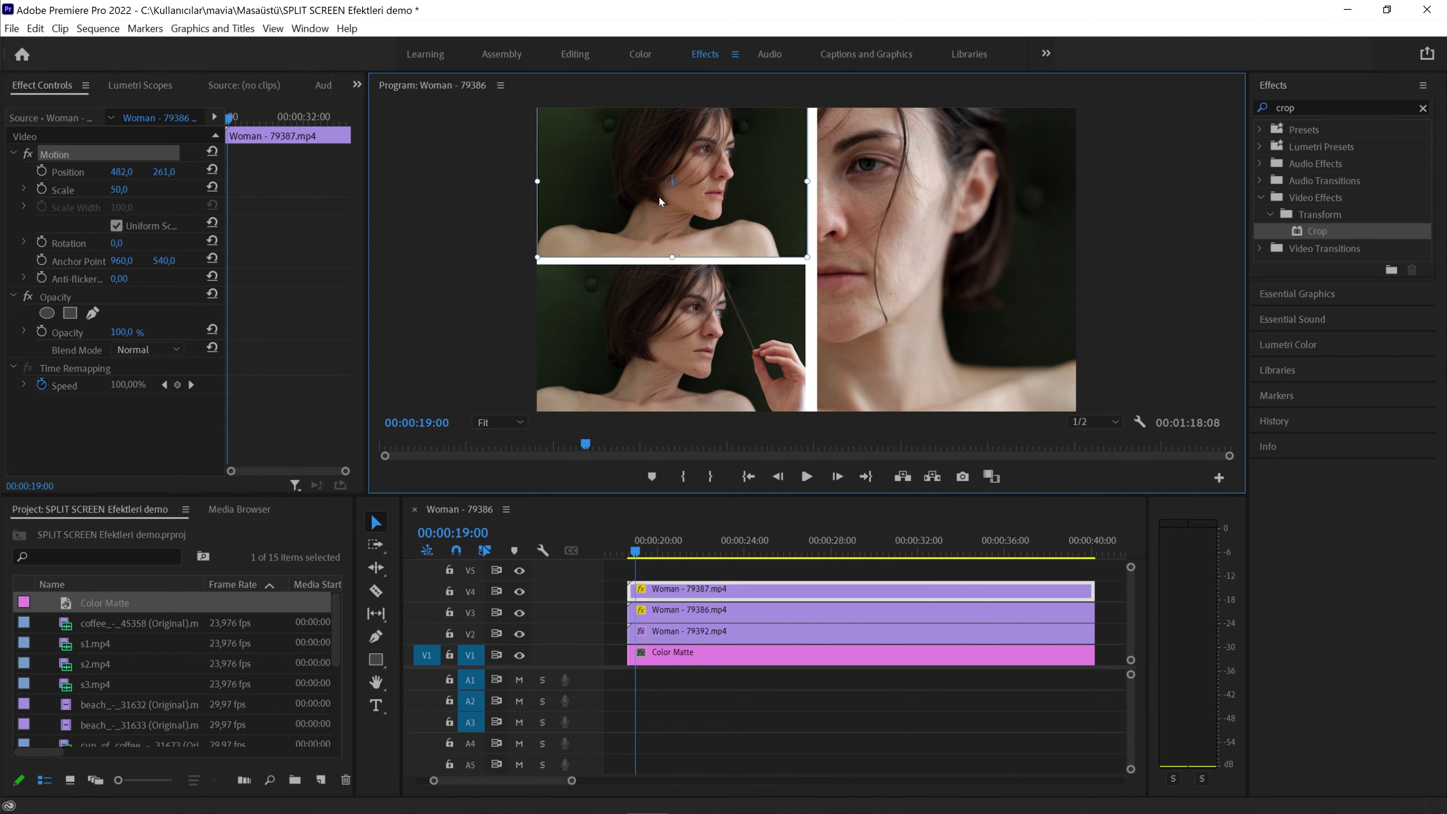
{"action": "scroll", "coordinate": [114, 285], "scroll_direction": "down", "scroll_amount": 3}
{"action": "left_click", "coordinate": [108, 340]}
{"action": "type", "text": "51"}
{"action": "key", "text": "Return"}
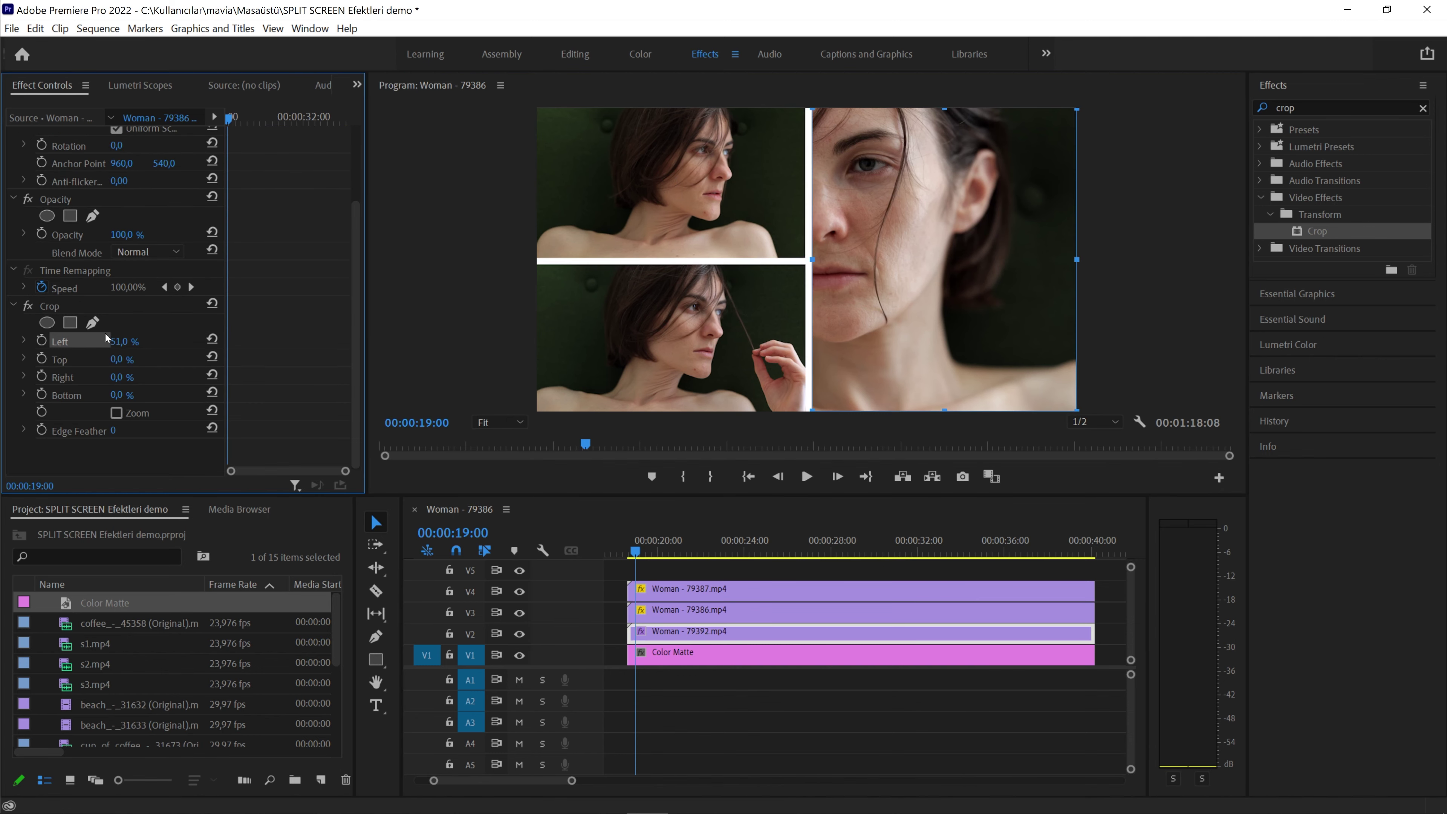
{"action": "left_click", "coordinate": [732, 570]}
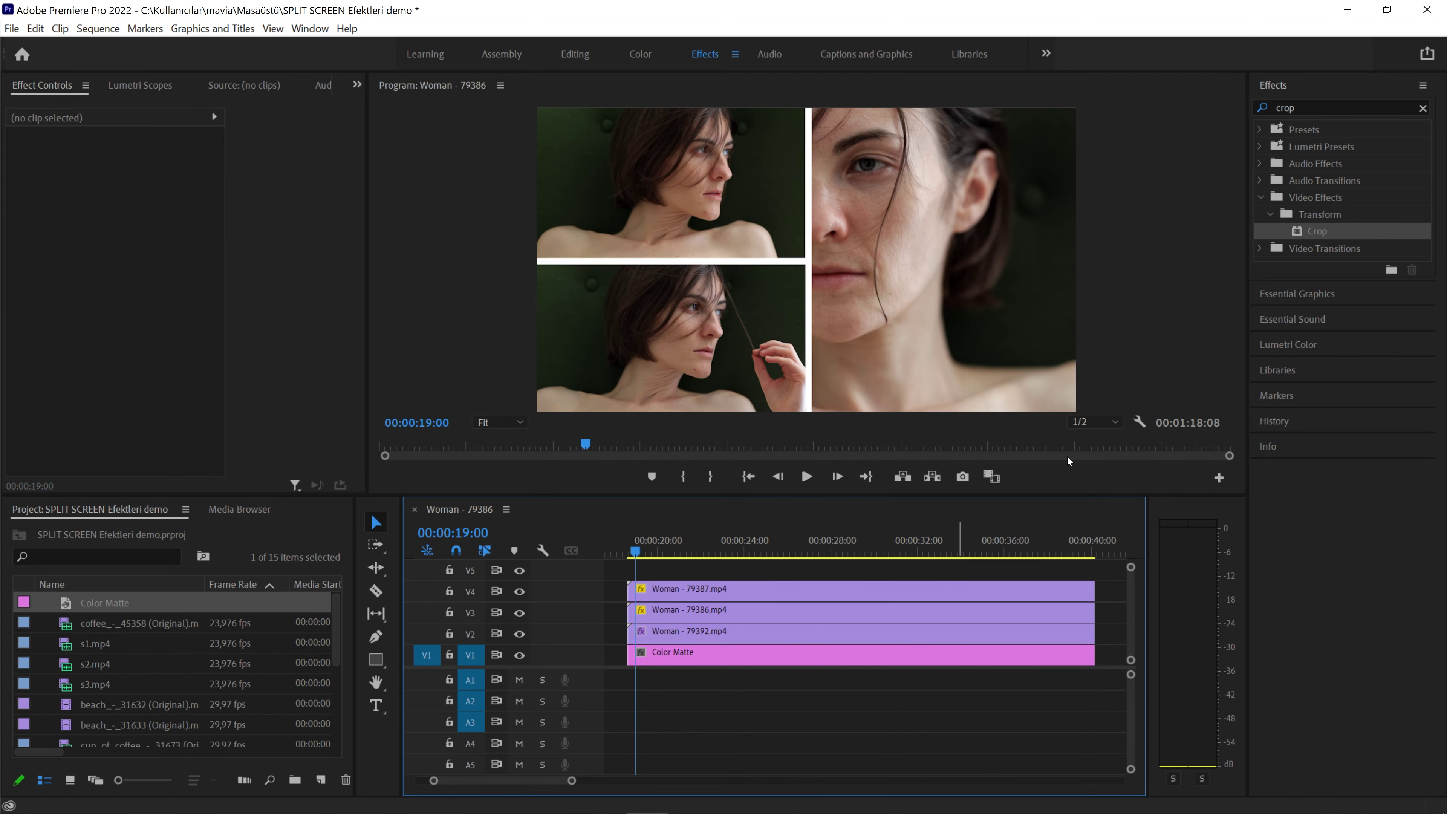
{"action": "left_click", "coordinate": [808, 478]}
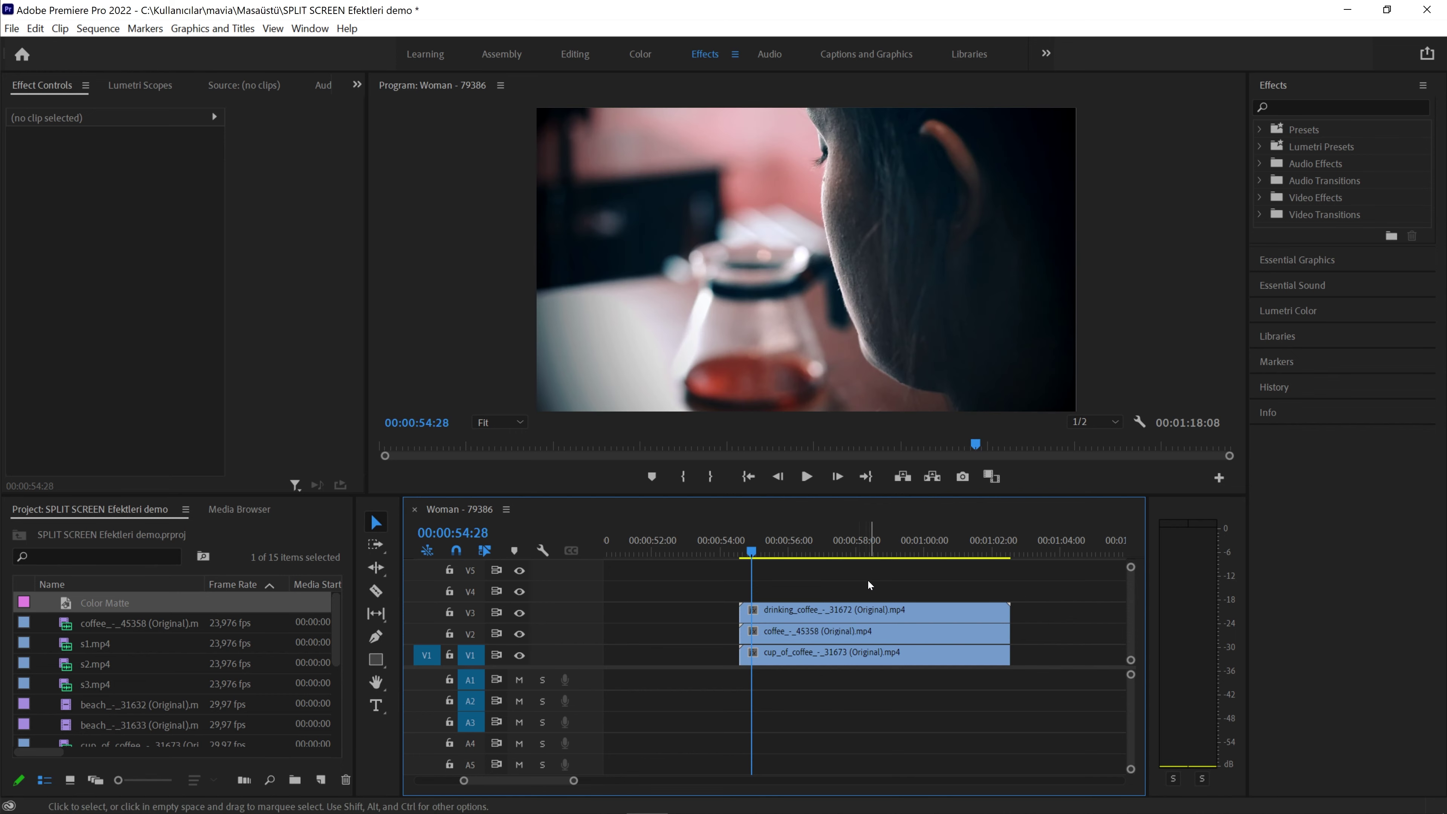
Step: Apply Radial Wipe to the V3 drinking-coffee clip: 50% transition, start angle 130, centre X 270
{"action": "left_click", "coordinate": [849, 614]}
{"action": "left_click", "coordinate": [1312, 107]}
{"action": "type", "text": "radial wipe"}
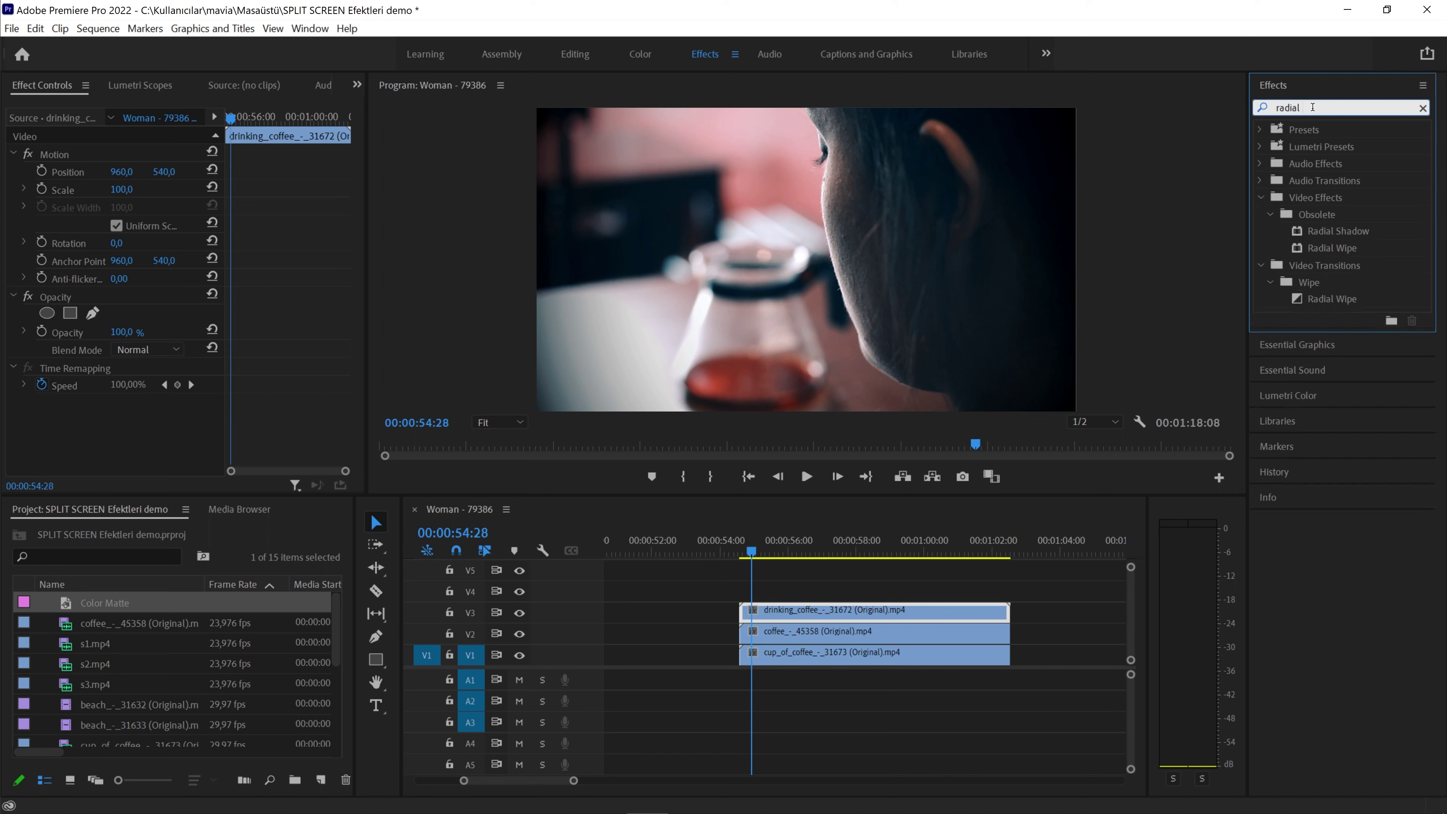
{"action": "mouse_move", "coordinate": [1300, 235]}
{"action": "left_mouse_down"}
{"action": "mouse_move", "coordinate": [782, 611]}
{"action": "mouse_move", "coordinate": [822, 610]}
{"action": "left_mouse_up"}
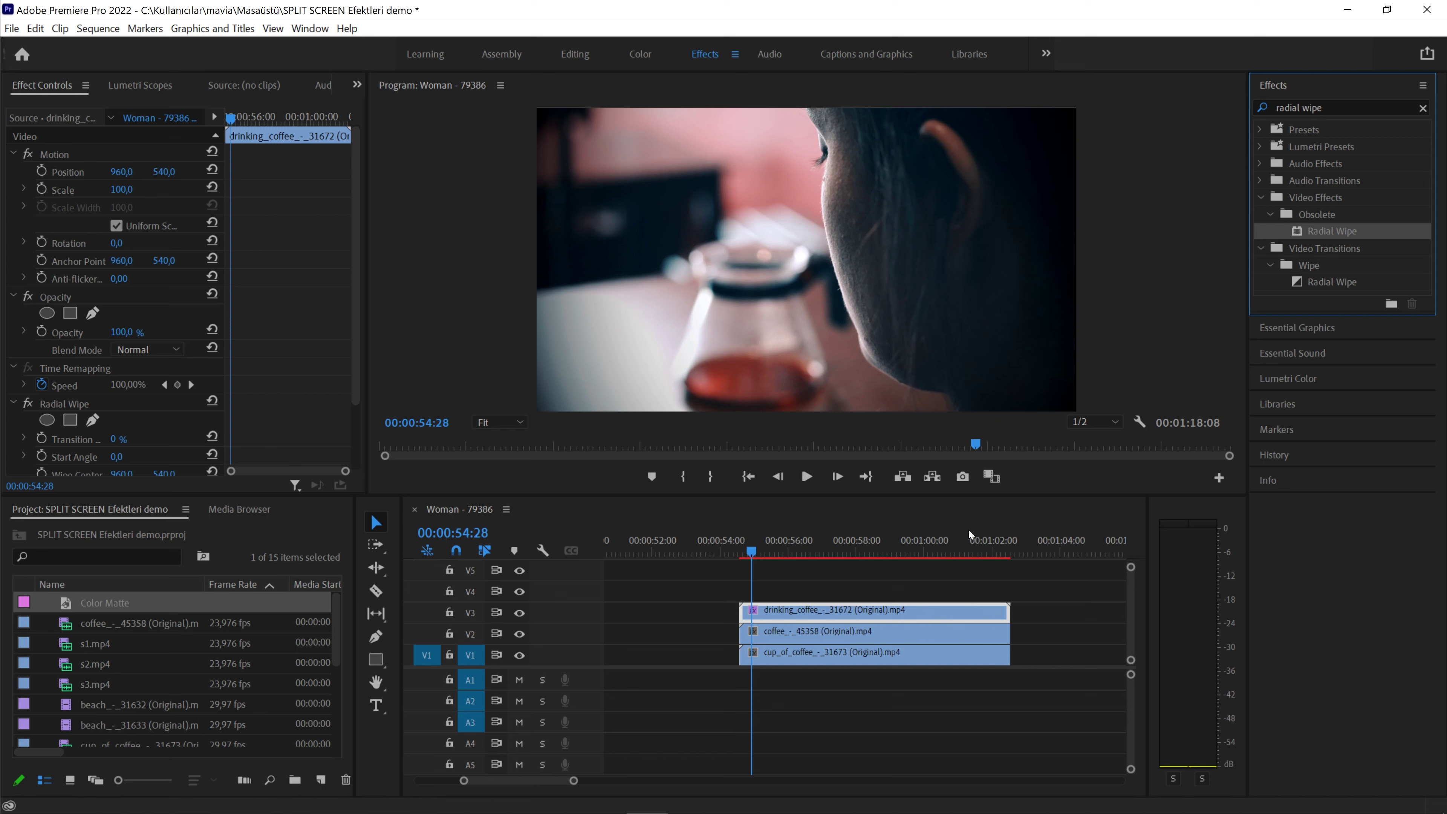
{"action": "left_click", "coordinate": [854, 616]}
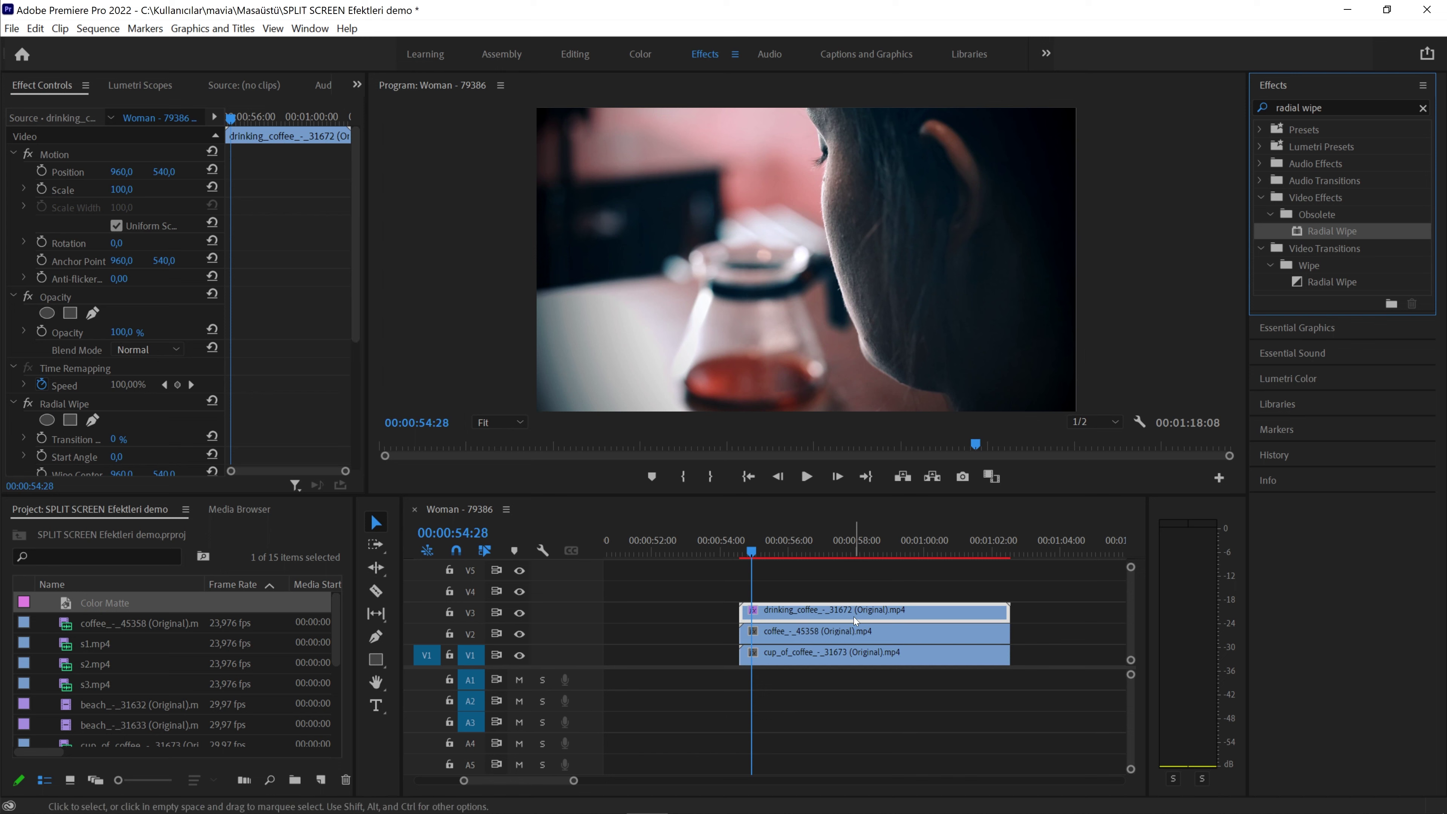
{"action": "scroll", "coordinate": [359, 265], "scroll_direction": "down", "scroll_amount": 5}
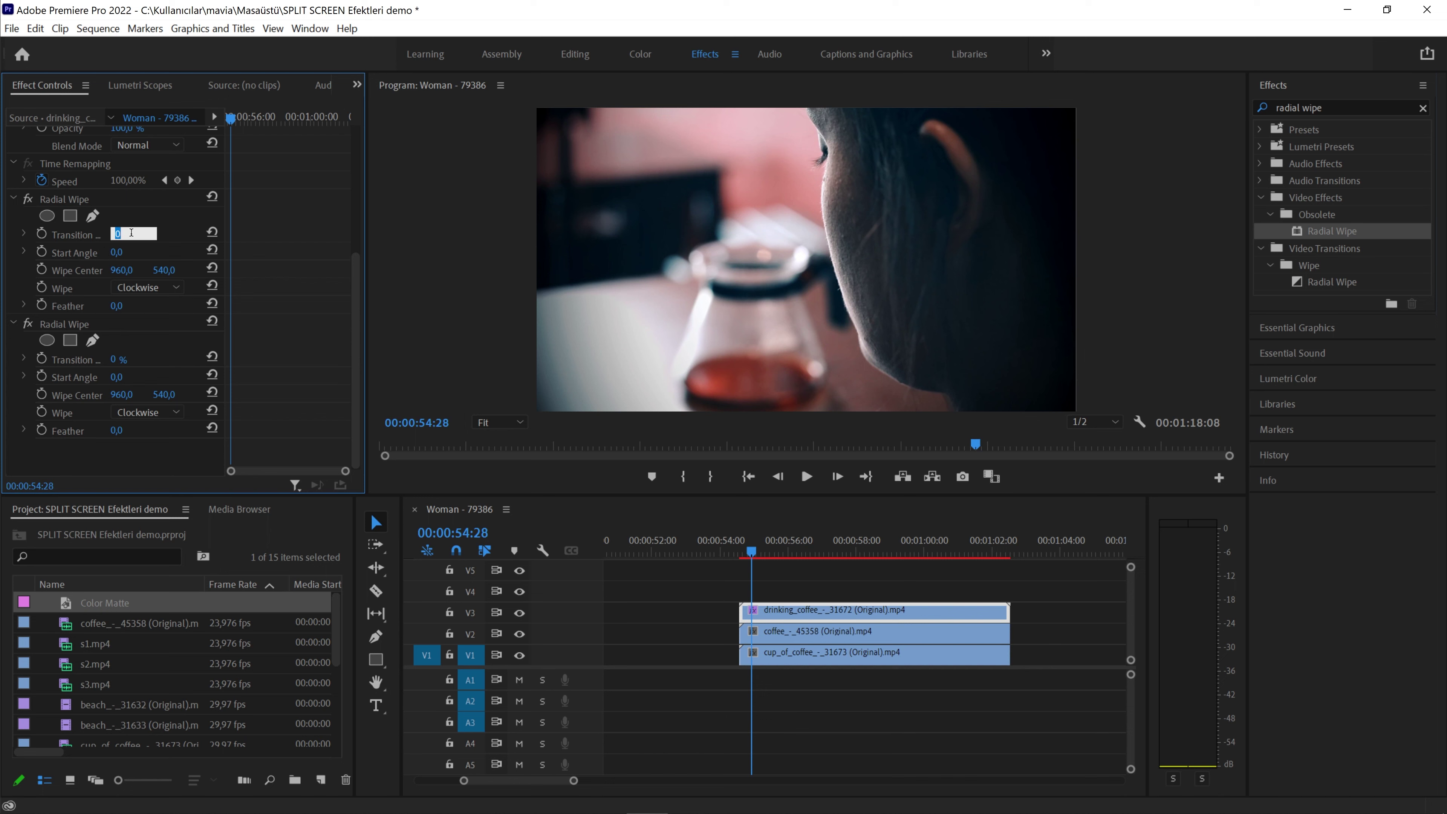
{"action": "type", "text": "50"}
{"action": "key", "text": "Tab"}
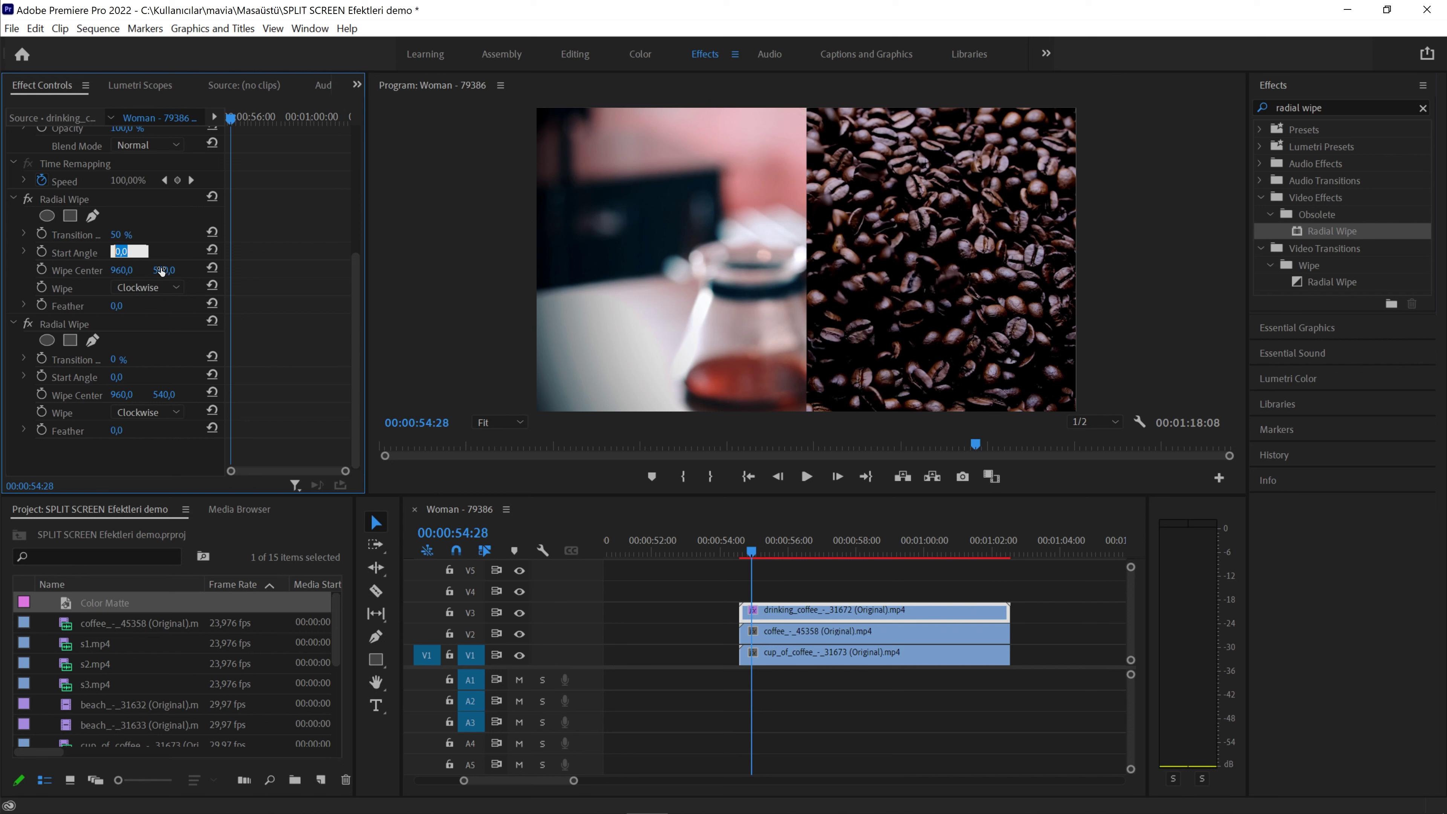
{"action": "type", "text": "130"}
{"action": "key", "text": "Return"}
{"action": "key", "text": "Tab"}
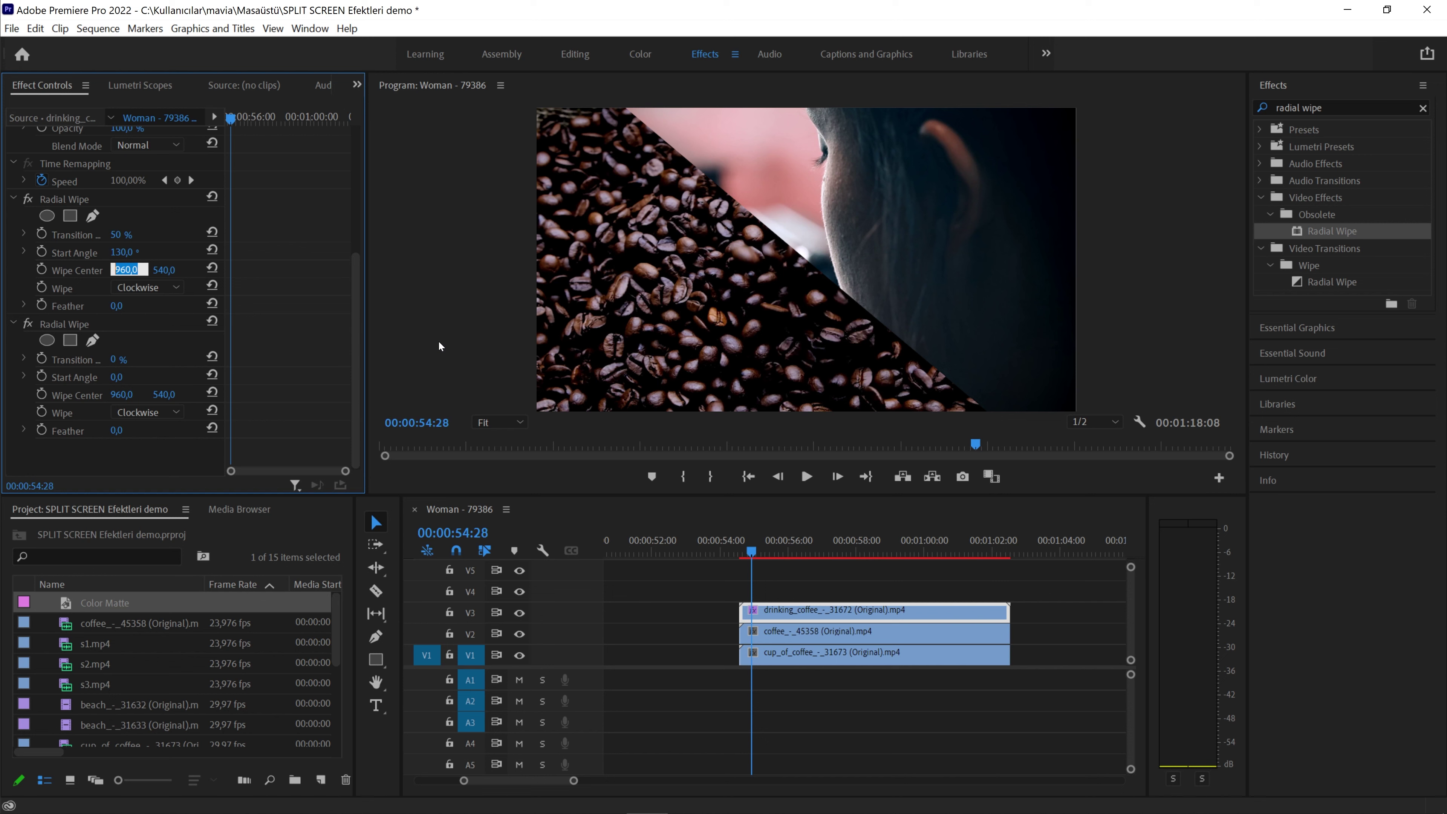
{"action": "type", "text": "270"}
{"action": "key", "text": "Return"}
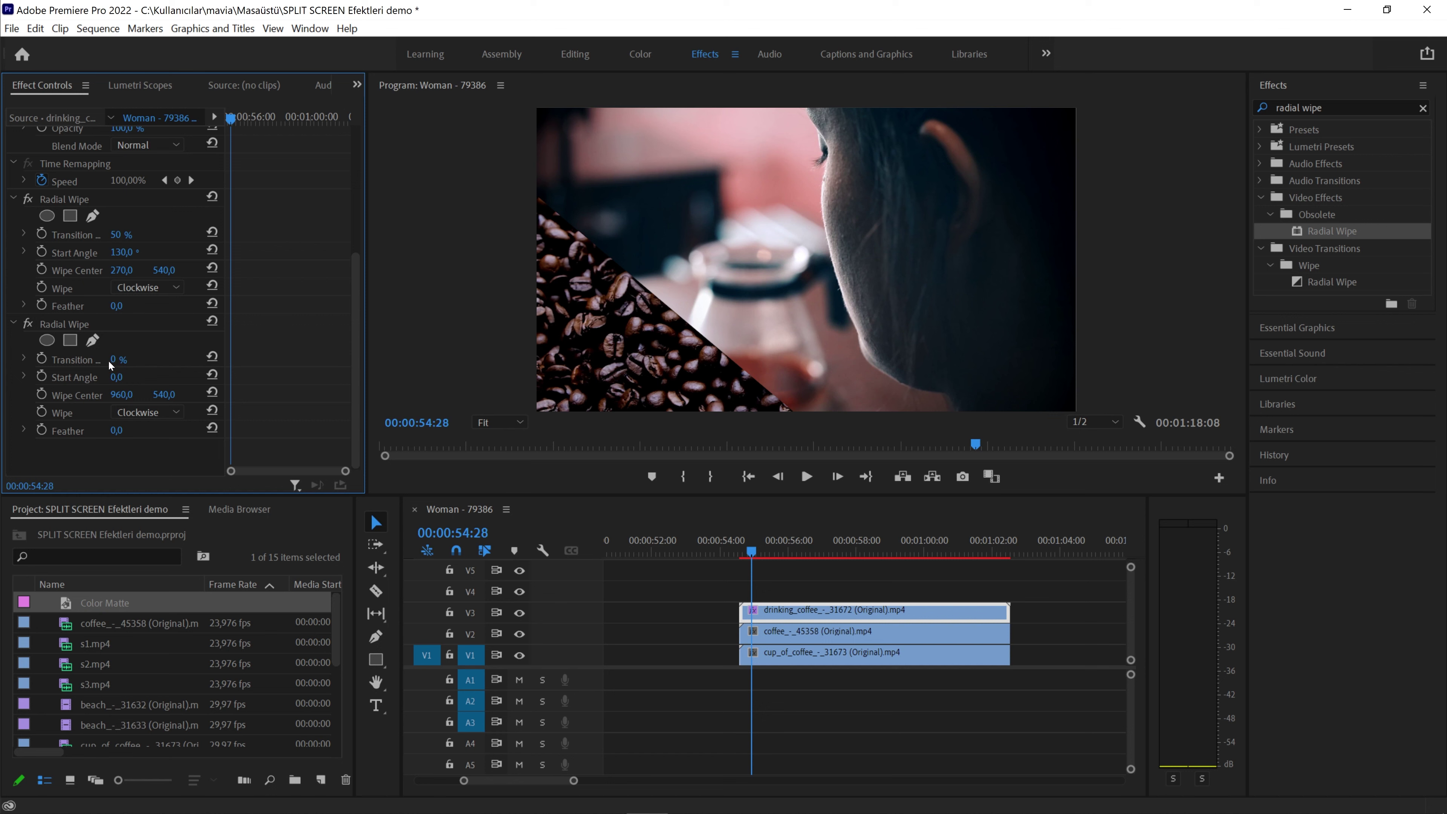
Step: Set the second Radial Wipe to 50% transition, start angle -50 and centre X 1512
{"action": "left_click", "coordinate": [120, 358]}
{"action": "type", "text": "5"}
{"action": "type", "text": "0"}
{"action": "key", "text": "Return"}
{"action": "key", "text": "Tab"}
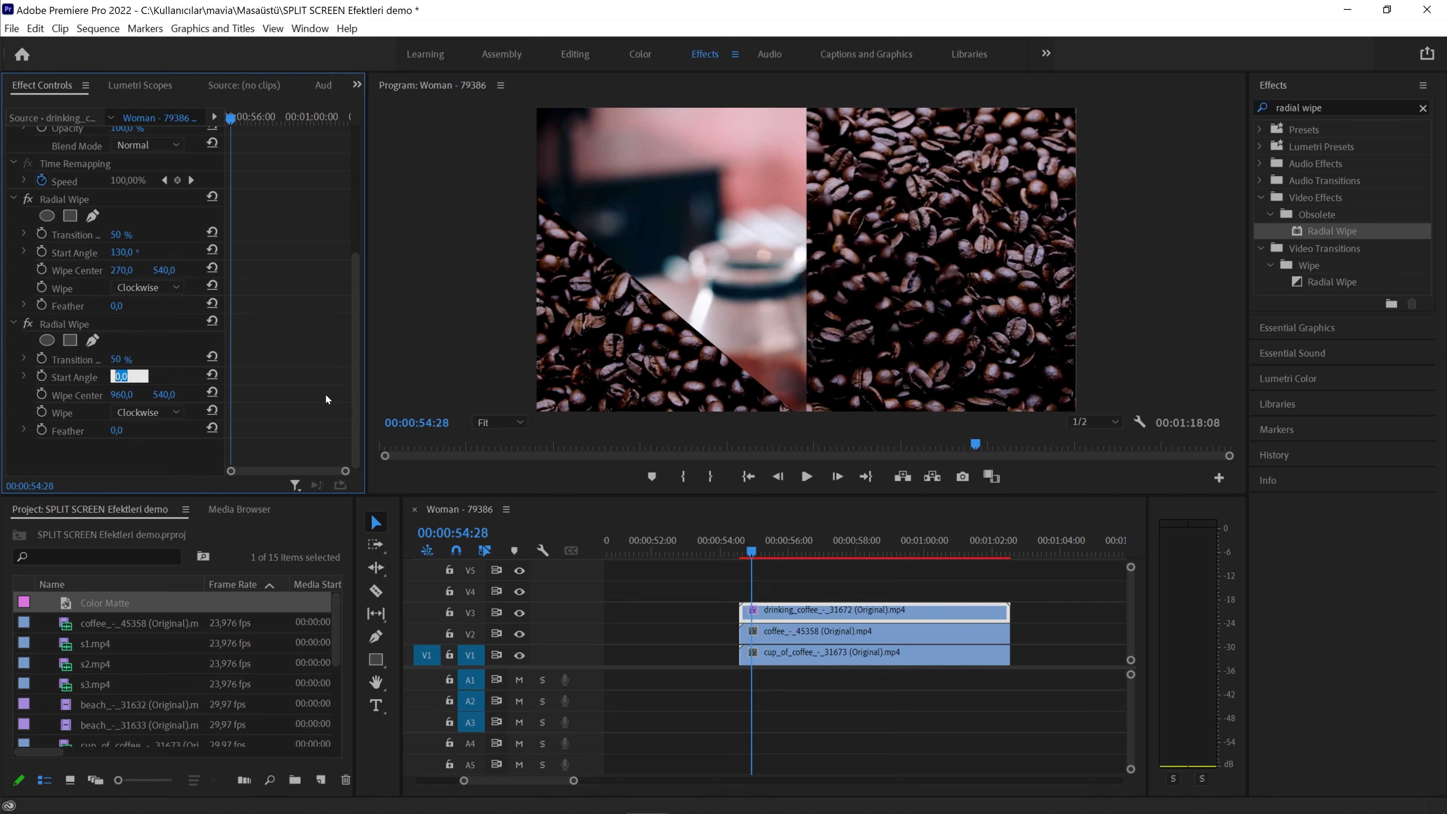
{"action": "type", "text": "-50"}
{"action": "key", "text": "Return"}
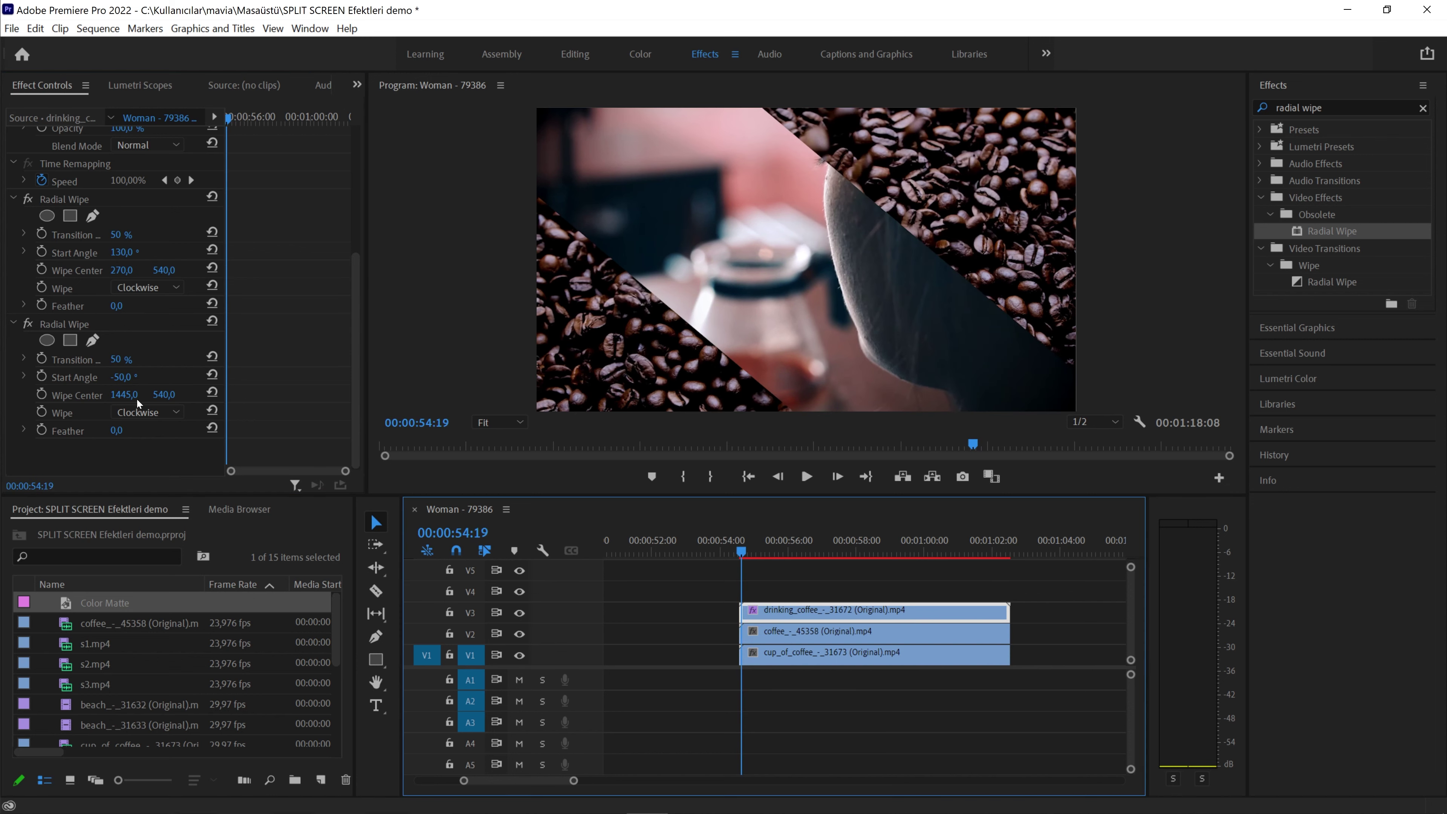
{"action": "left_click_drag", "start_coordinate": [742, 551], "coordinate": [779, 551]}
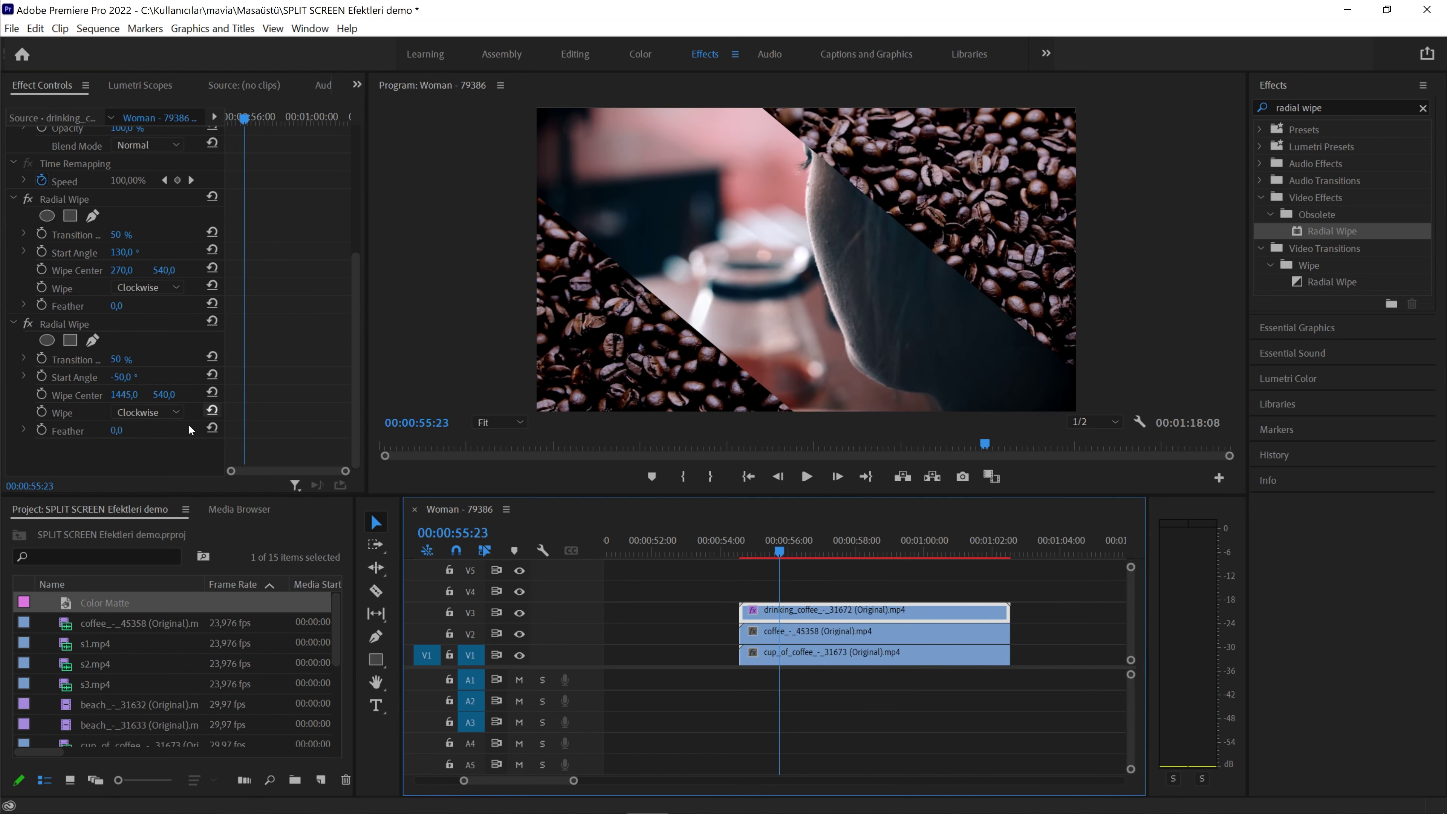
{"action": "left_click_drag", "start_coordinate": [123, 395], "coordinate": [1325, 206]}
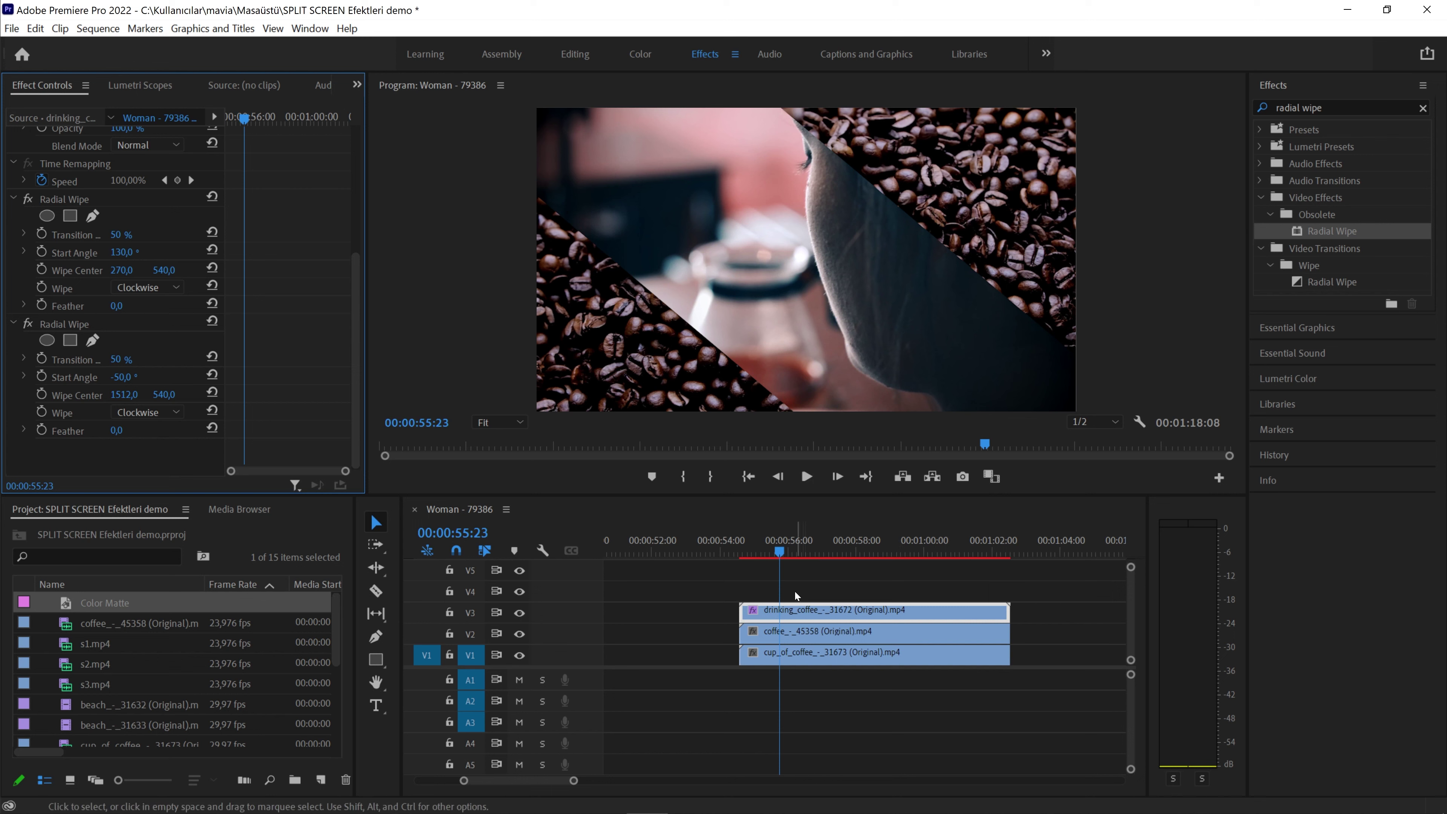
Step: Shift the coffee beans clip down-left and the cup_of_coffee clip to about 1578.9, 328.8
{"action": "left_click", "coordinate": [801, 640]}
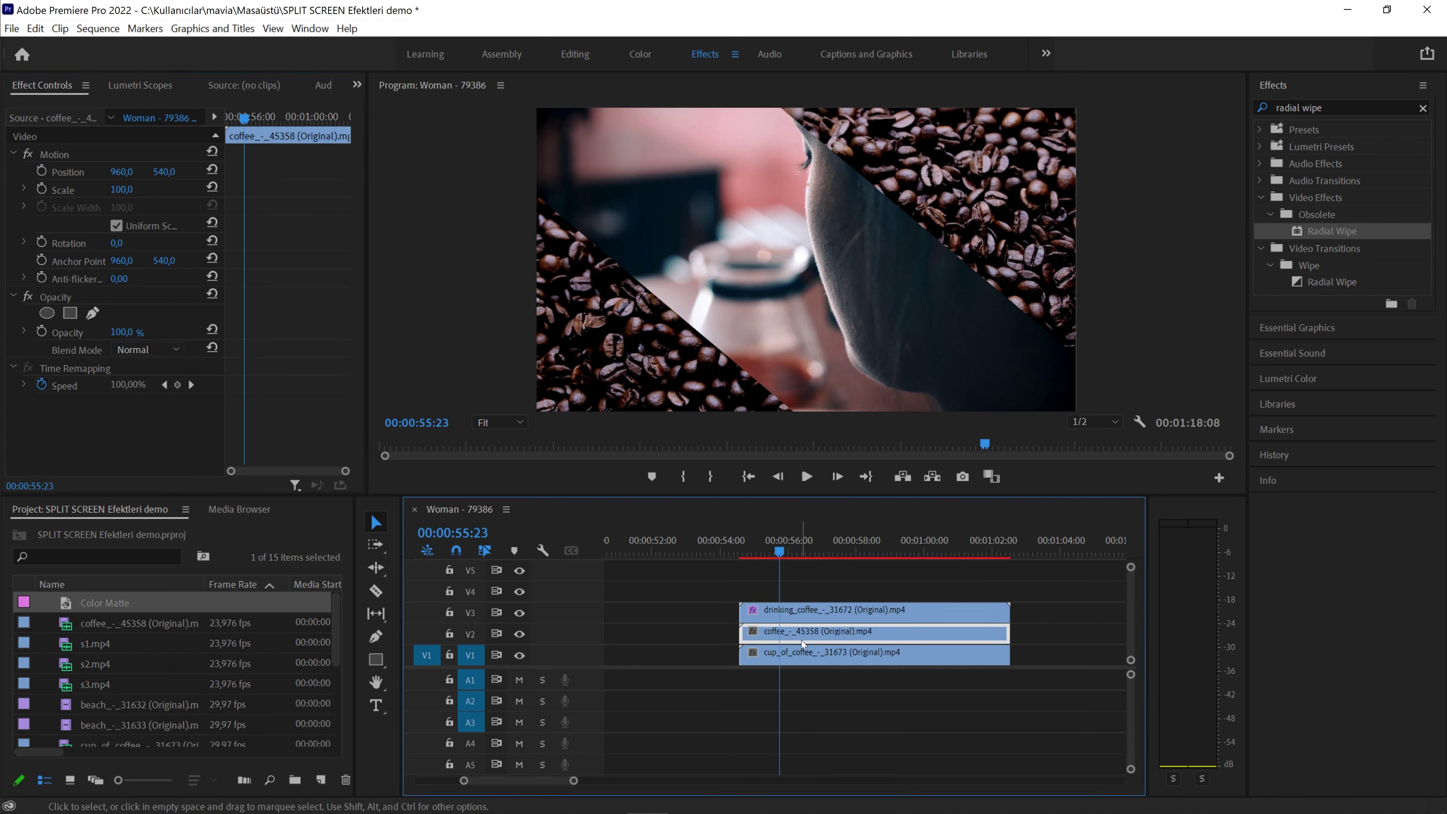
{"action": "left_click_drag", "start_coordinate": [884, 292], "coordinate": [684, 371]}
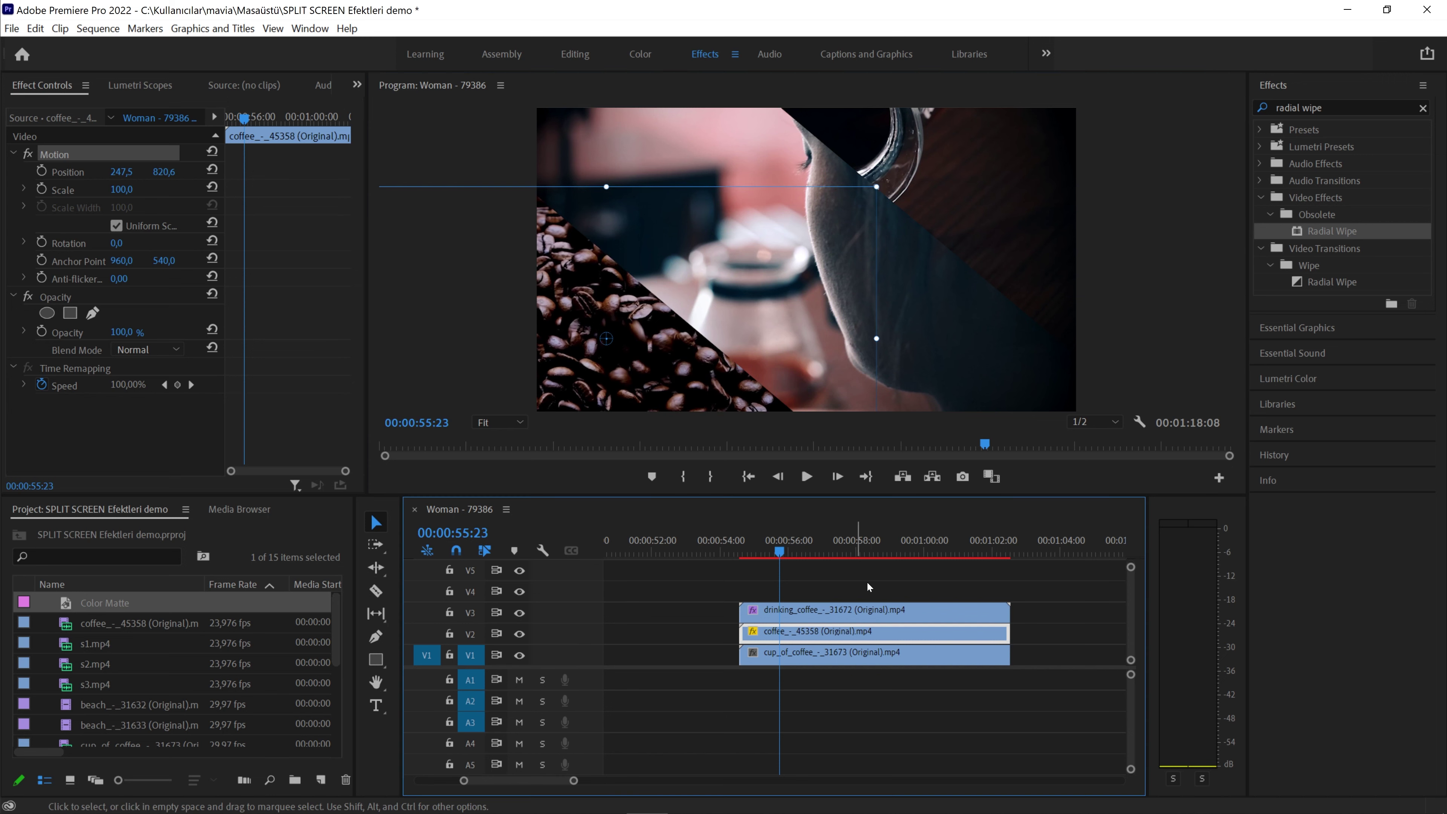
{"action": "left_click", "coordinate": [850, 662]}
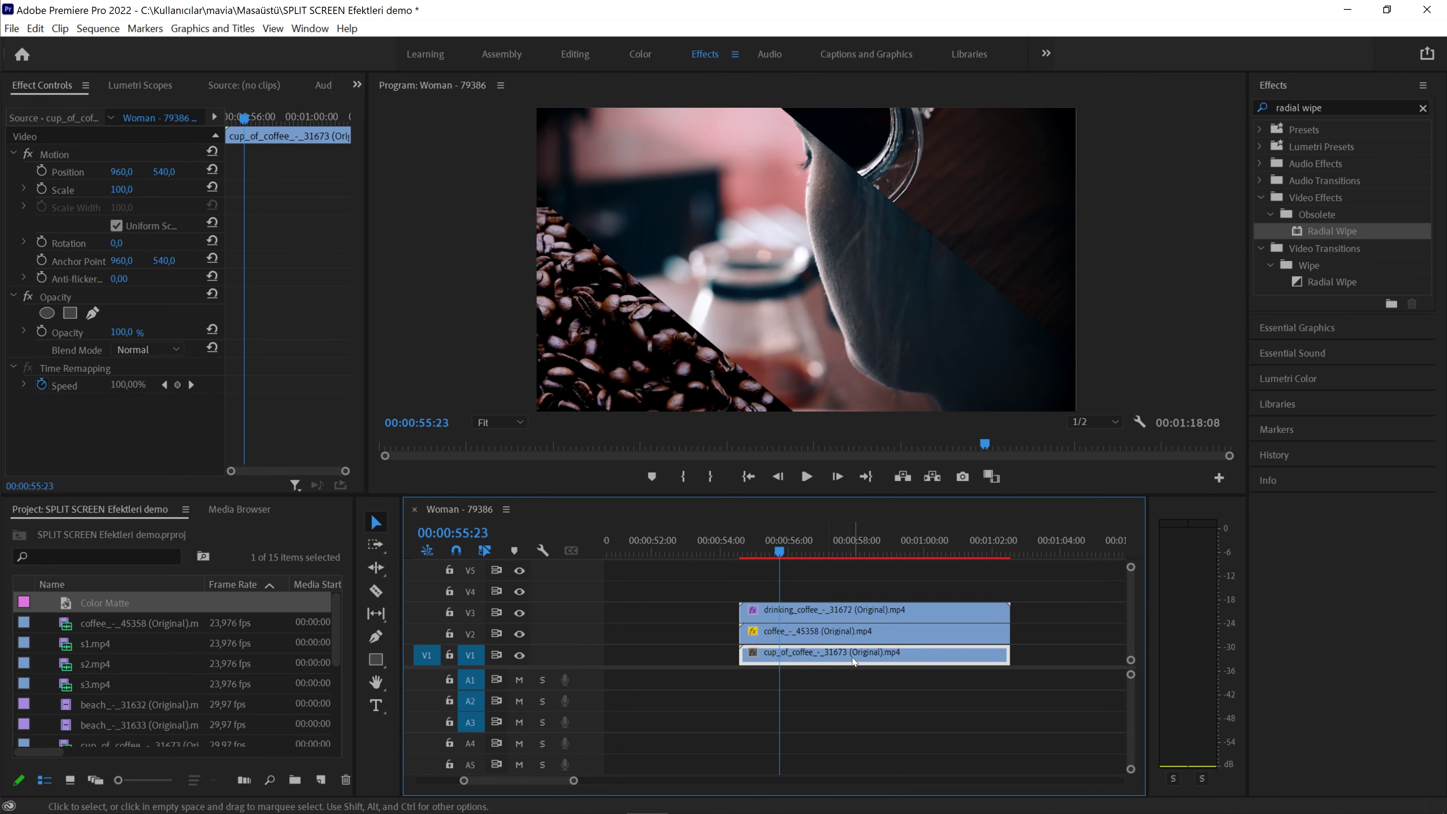
{"action": "left_click_drag", "start_coordinate": [869, 255], "coordinate": [1034, 212]}
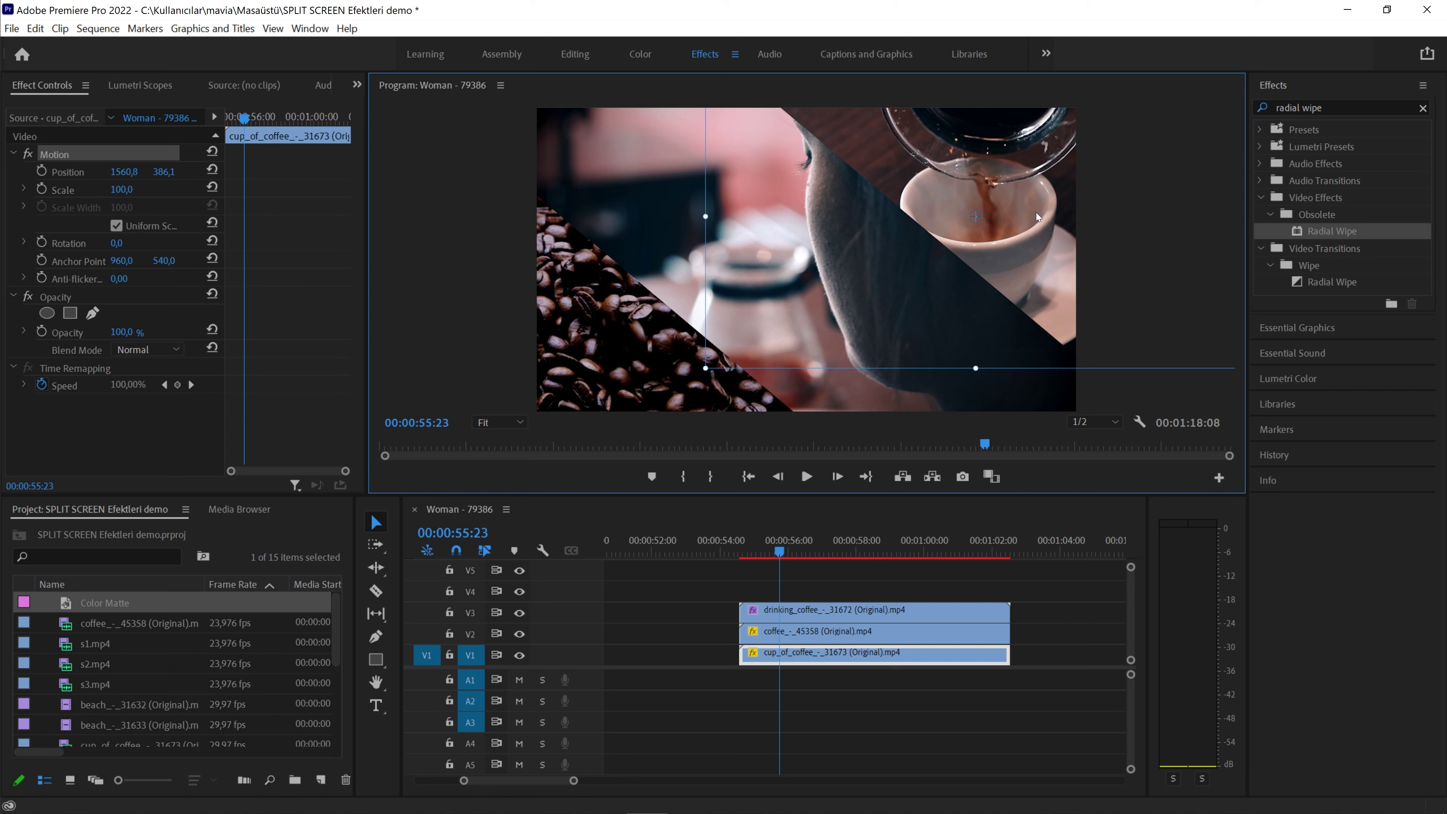
{"action": "left_click_drag", "start_coordinate": [1035, 213], "coordinate": [1031, 214]}
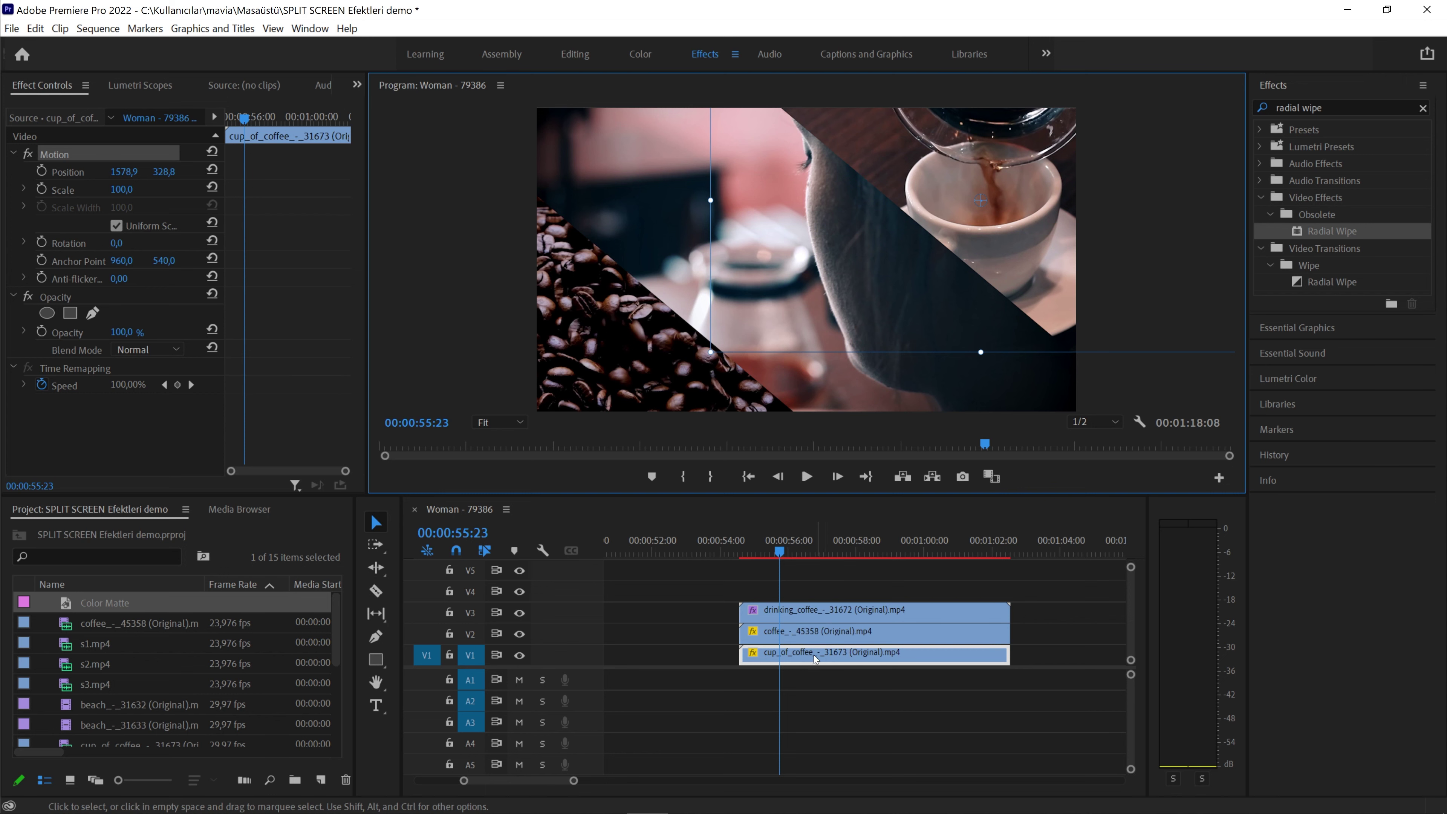
{"action": "left_click", "coordinate": [824, 661]}
{"action": "left_click", "coordinate": [64, 155]}
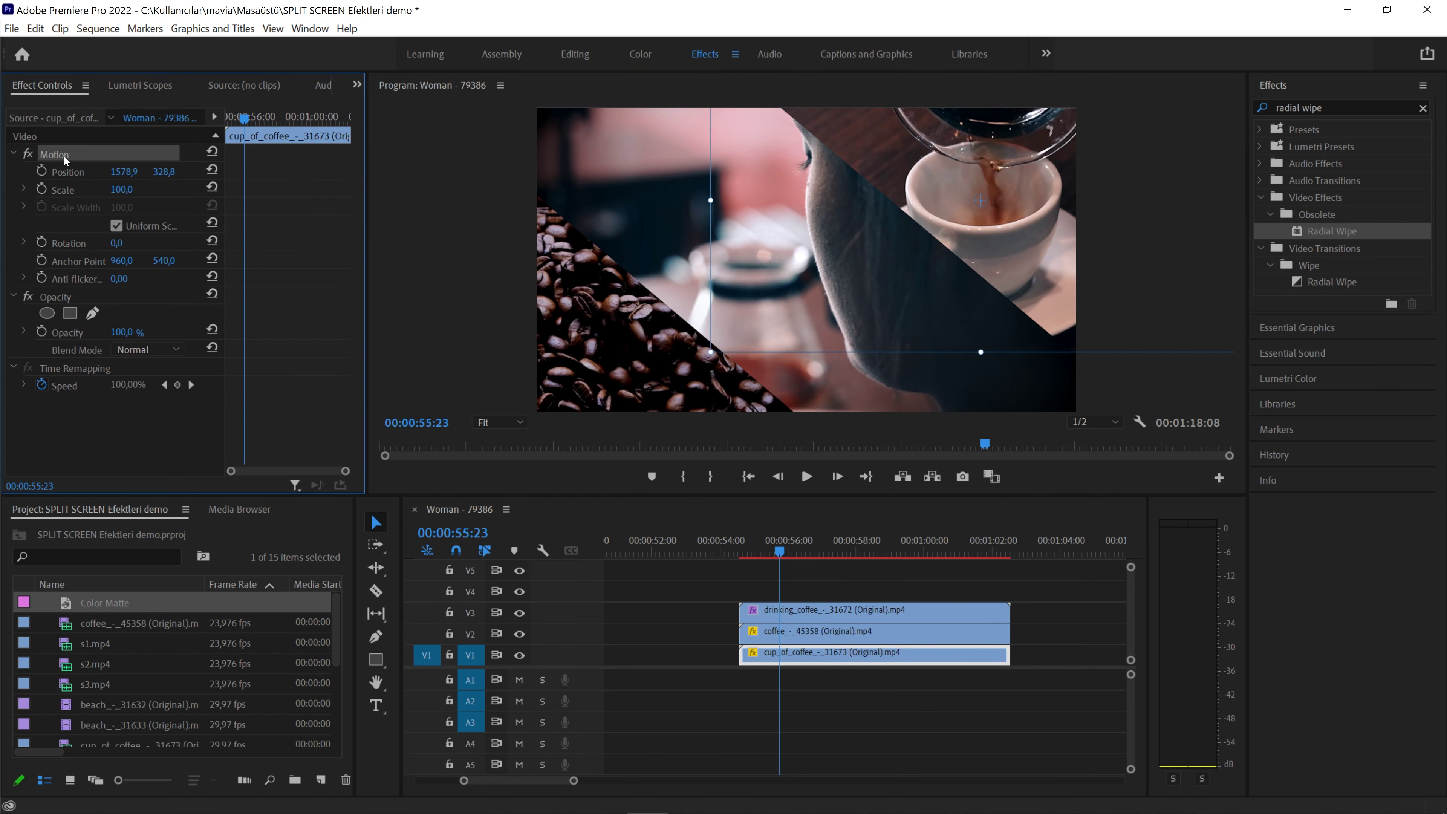
{"action": "left_click_drag", "start_coordinate": [995, 205], "coordinate": [829, 215]}
{"action": "key", "text": "ctrl+z"}
{"action": "key", "text": "ctrl+z"}
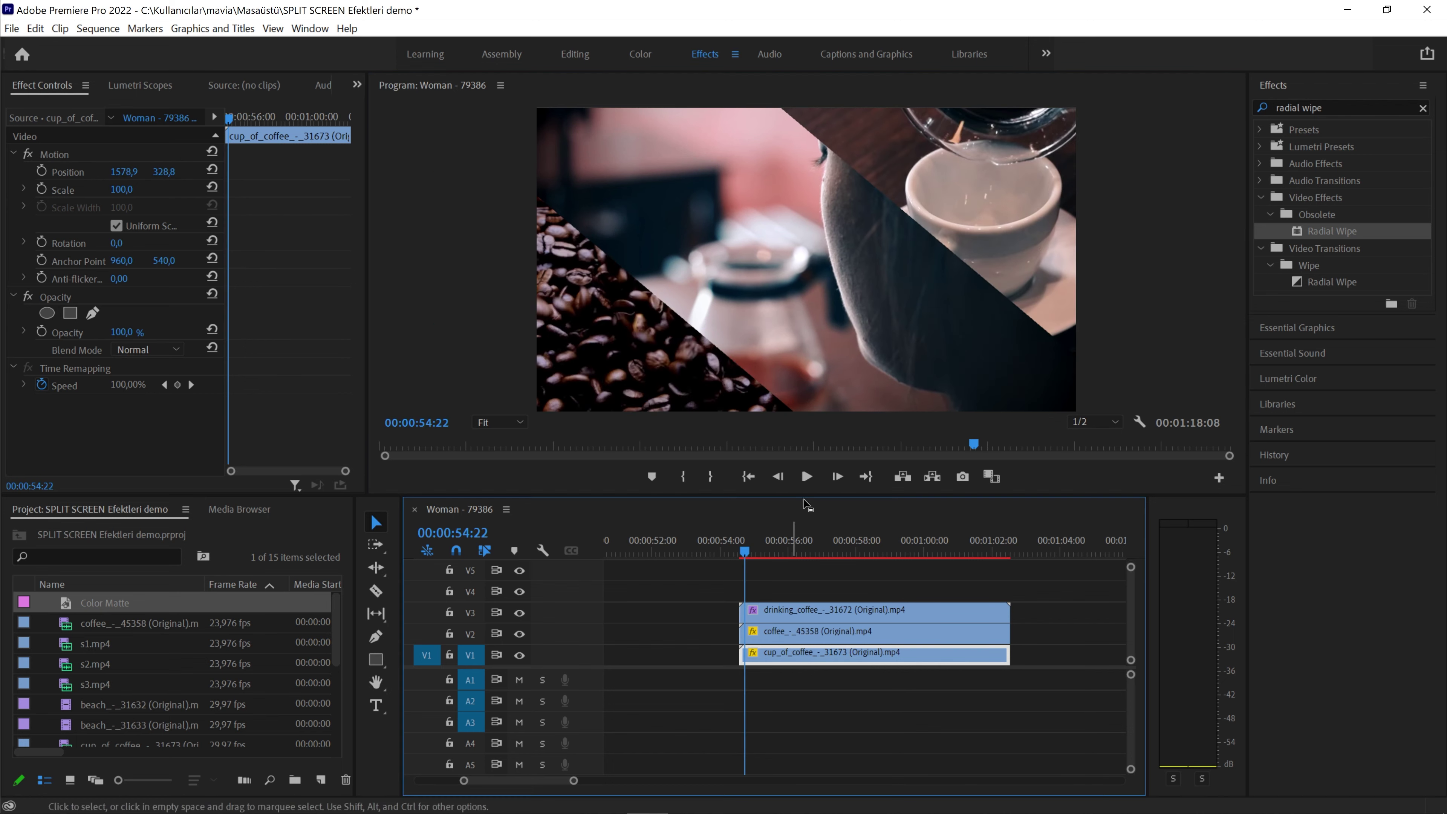
Step: Play back the three-band diagonal layout and step back to just before 00:00:57:26
{"action": "left_click", "coordinate": [807, 477]}
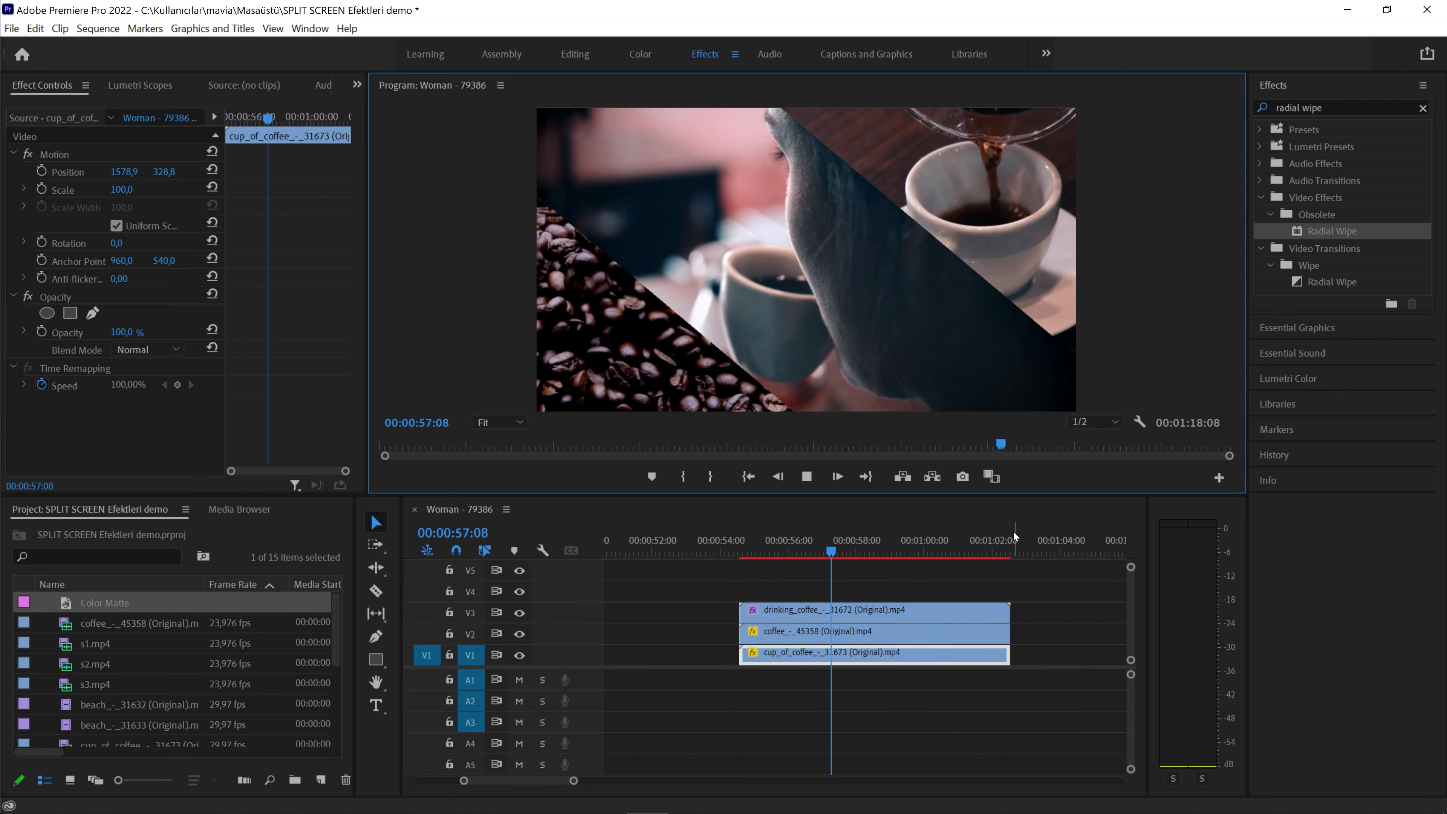
{"action": "left_click_drag", "start_coordinate": [975, 541], "coordinate": [851, 541]}
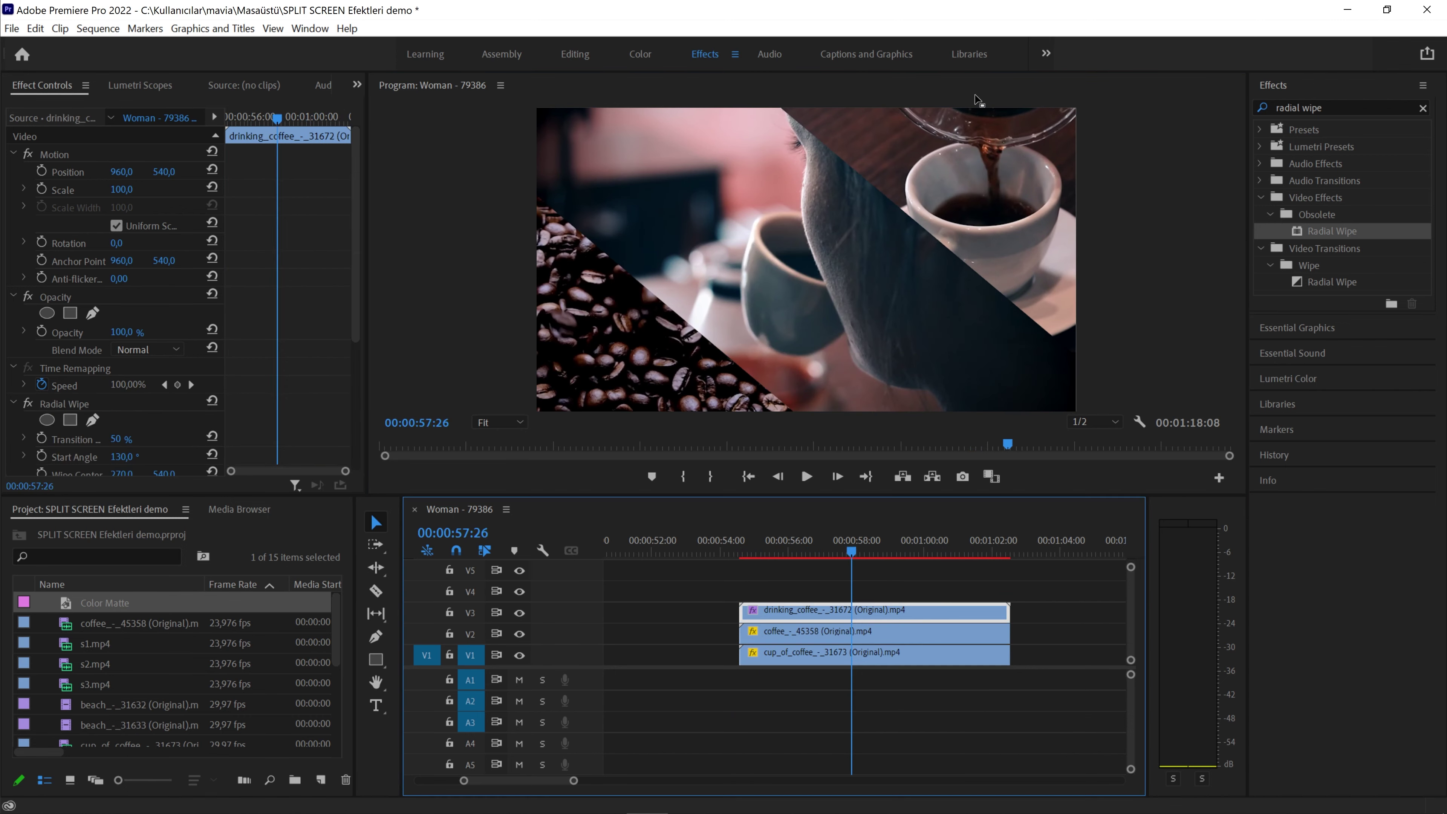
{"action": "left_click", "coordinate": [850, 232]}
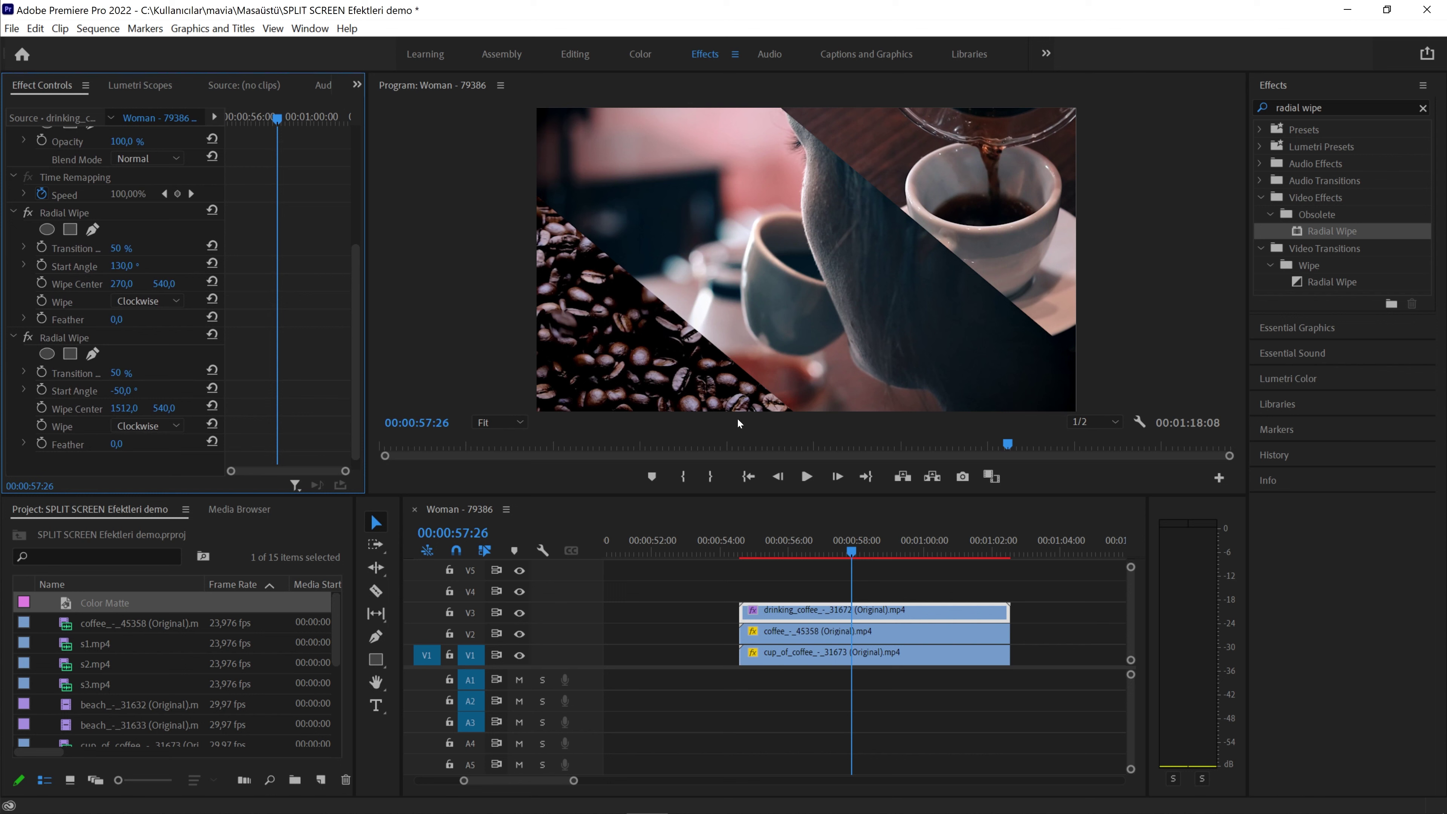
{"action": "key", "text": "Left"}
{"action": "key", "text": "Left"}
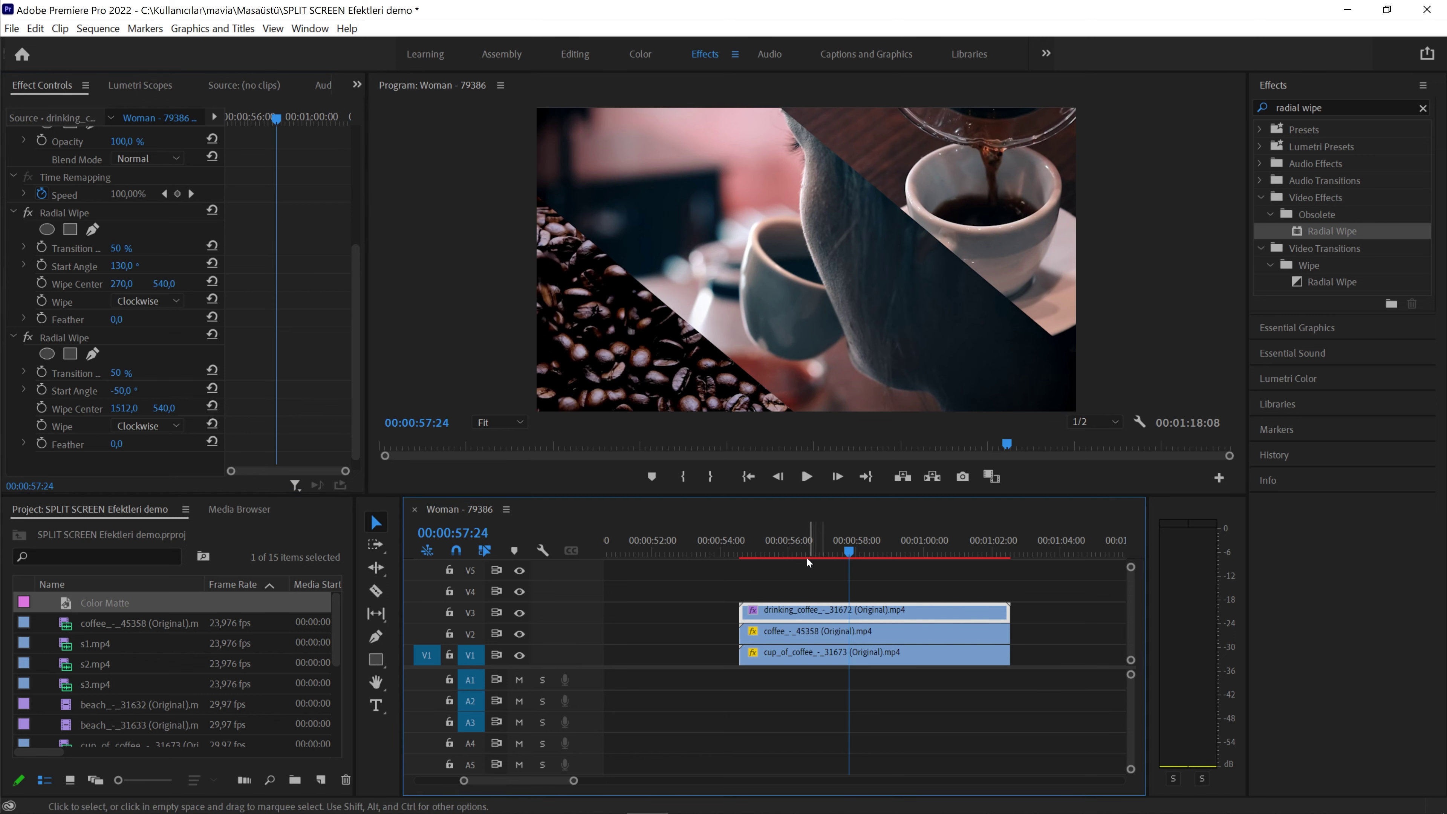
Step: At 25% Program zoom, draw a closed Pen shape tracing the diagonal panel borders
{"action": "left_click", "coordinate": [604, 434]}
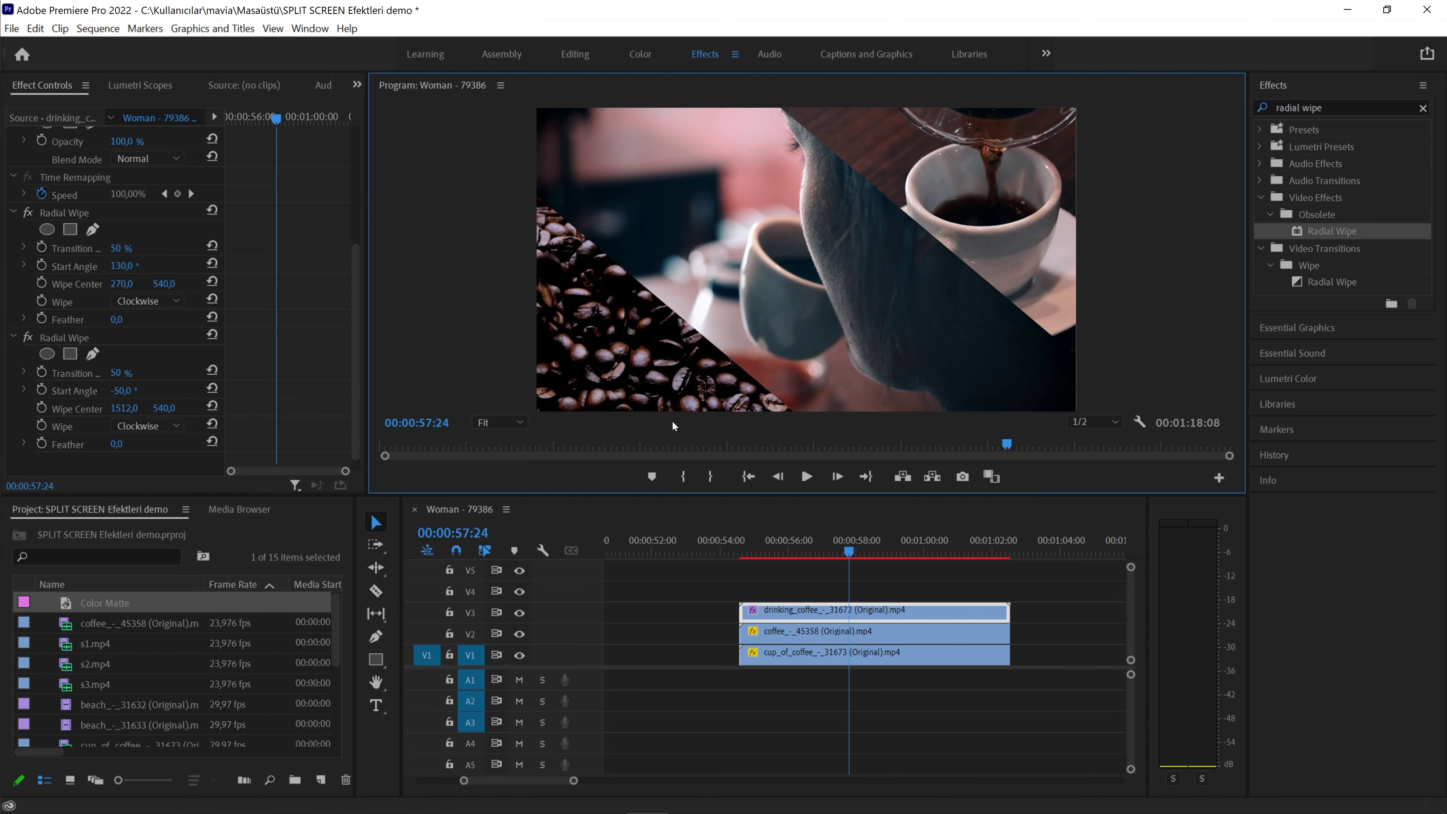
{"action": "left_click", "coordinate": [515, 420]}
{"action": "left_click", "coordinate": [524, 474]}
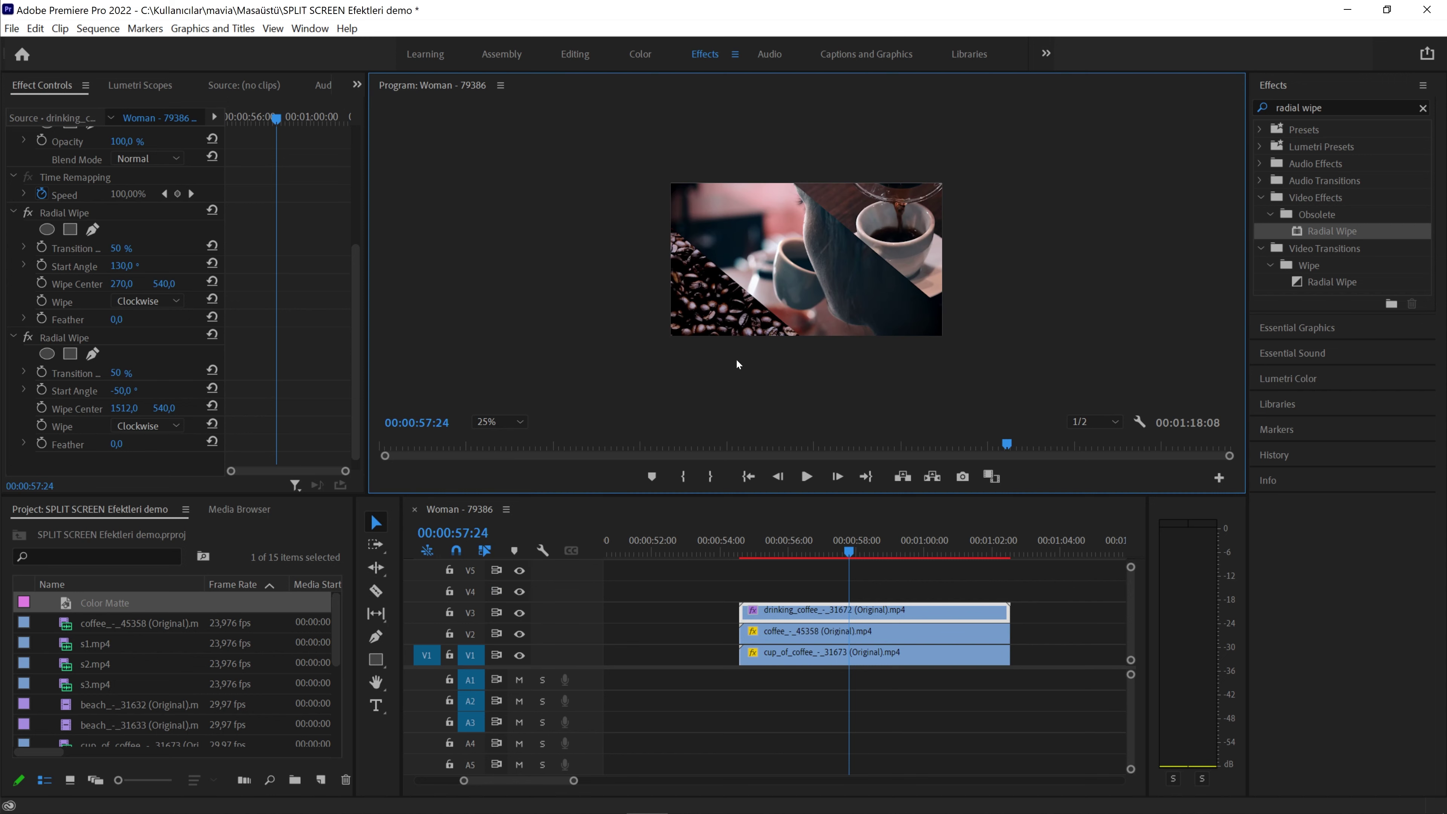
{"action": "key", "text": "p"}
{"action": "left_click", "coordinate": [670, 226]}
{"action": "left_click", "coordinate": [801, 336]}
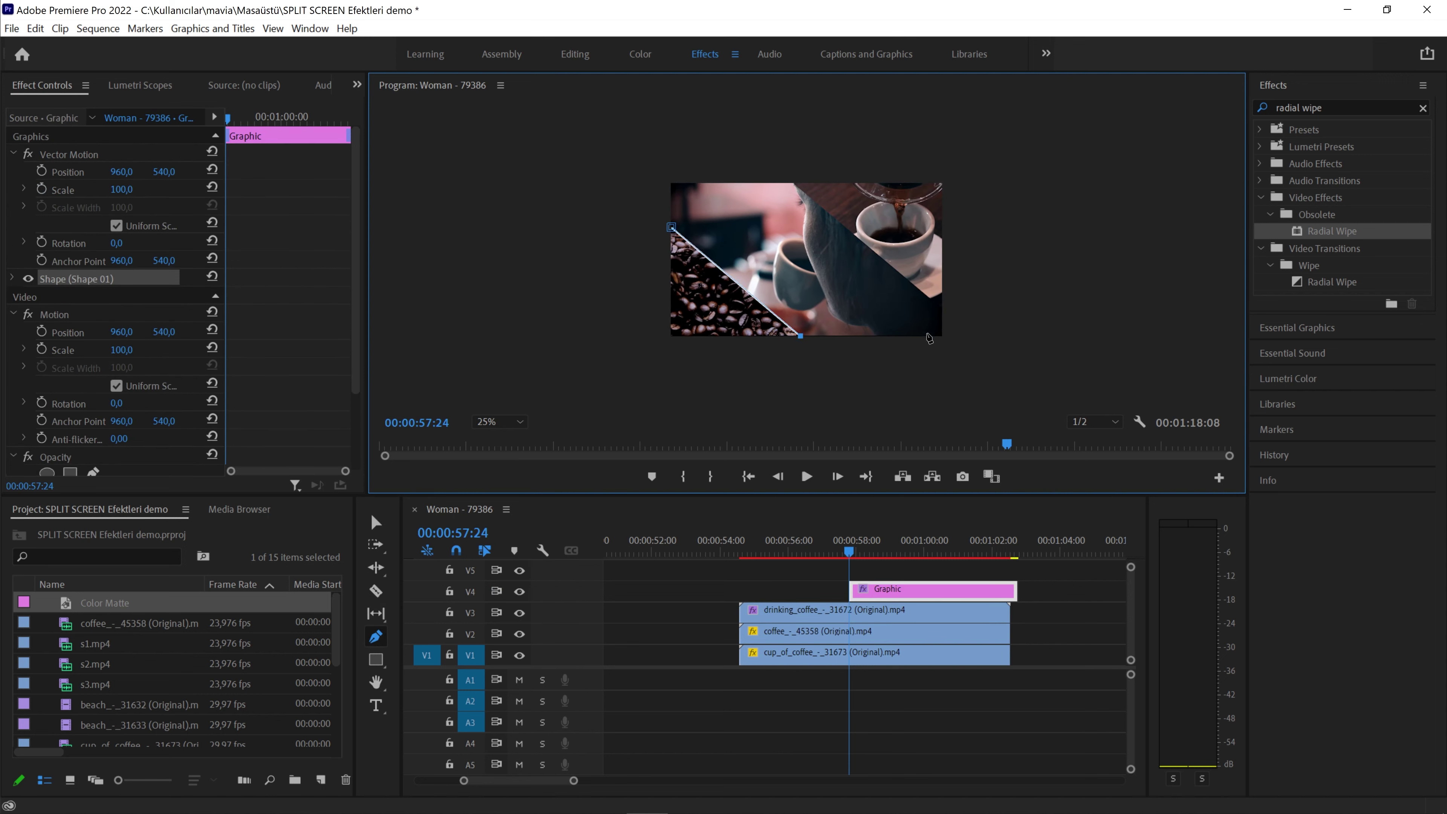
{"action": "left_click", "coordinate": [945, 367]}
{"action": "left_click", "coordinate": [970, 325]}
{"action": "left_click", "coordinate": [789, 179]}
{"action": "left_click", "coordinate": [734, 116]}
{"action": "left_click", "coordinate": [651, 142]}
{"action": "left_click", "coordinate": [654, 211]}
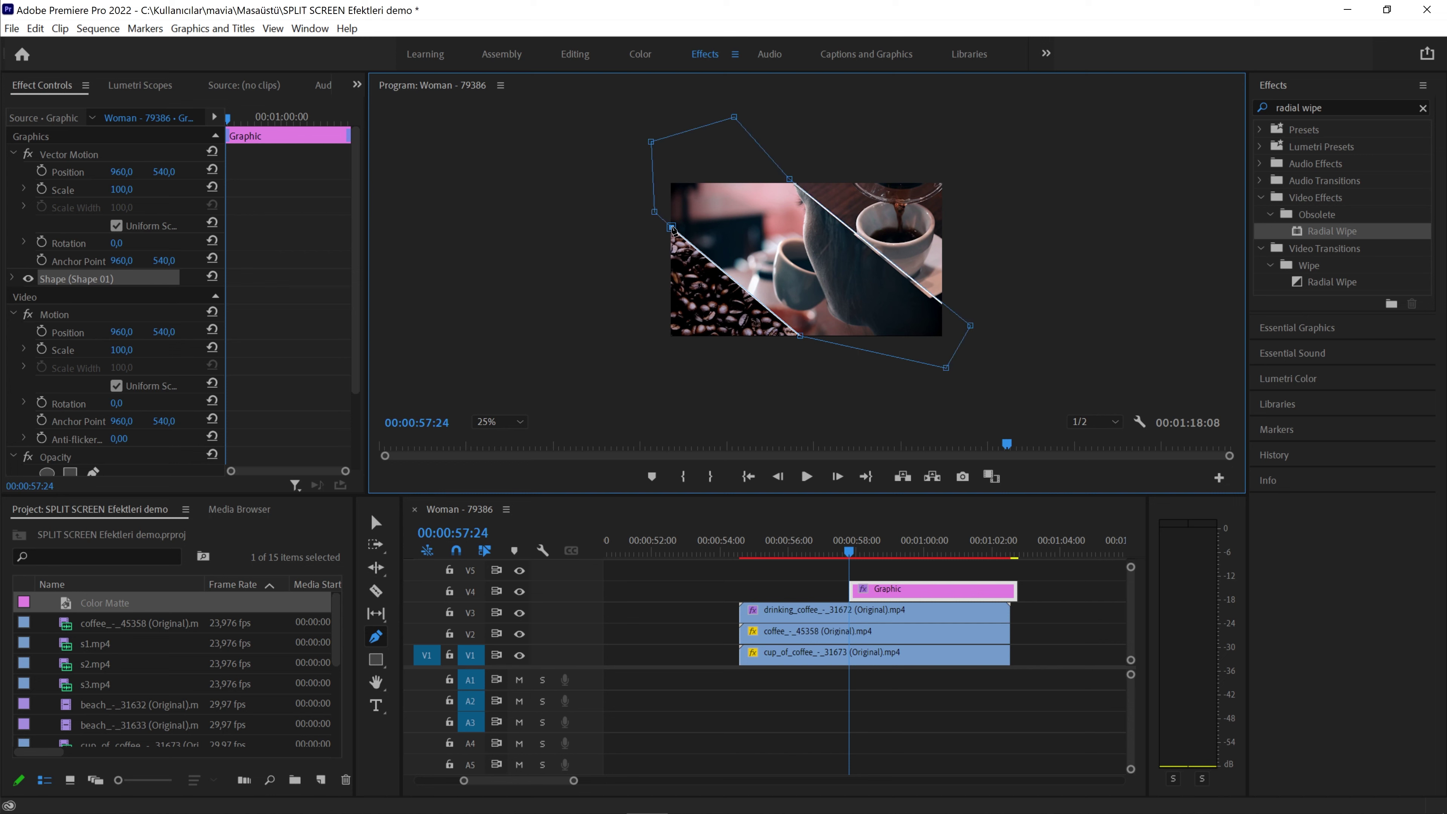
{"action": "left_click", "coordinate": [672, 228]}
{"action": "left_click", "coordinate": [499, 421]}
{"action": "left_click", "coordinate": [490, 438]}
Step: Extend the Graphic clip to the coffee clips' start, set stroke width 20, and review playback
{"action": "left_click", "coordinate": [376, 522]}
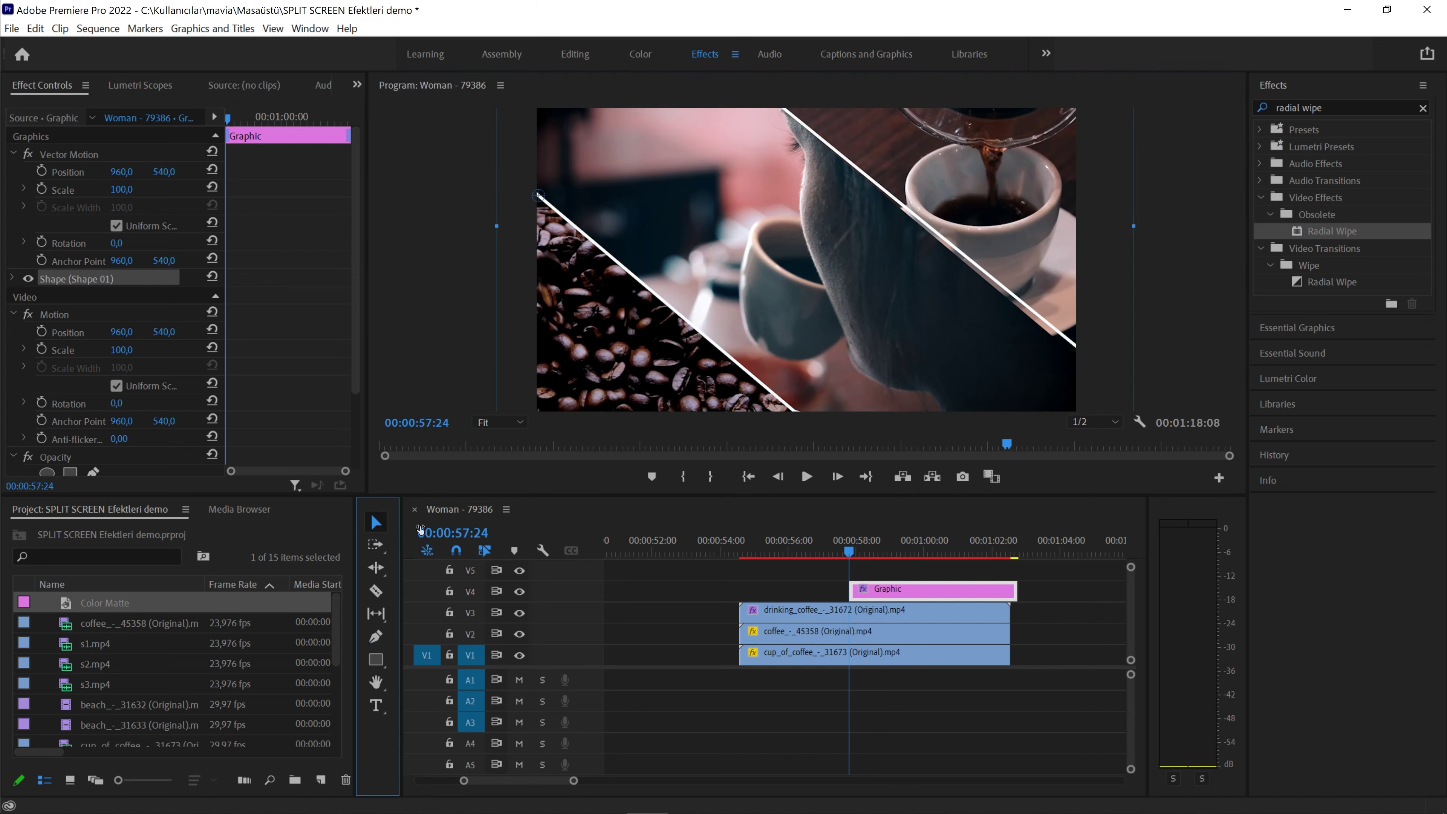
{"action": "left_click_drag", "start_coordinate": [850, 588], "coordinate": [741, 589]}
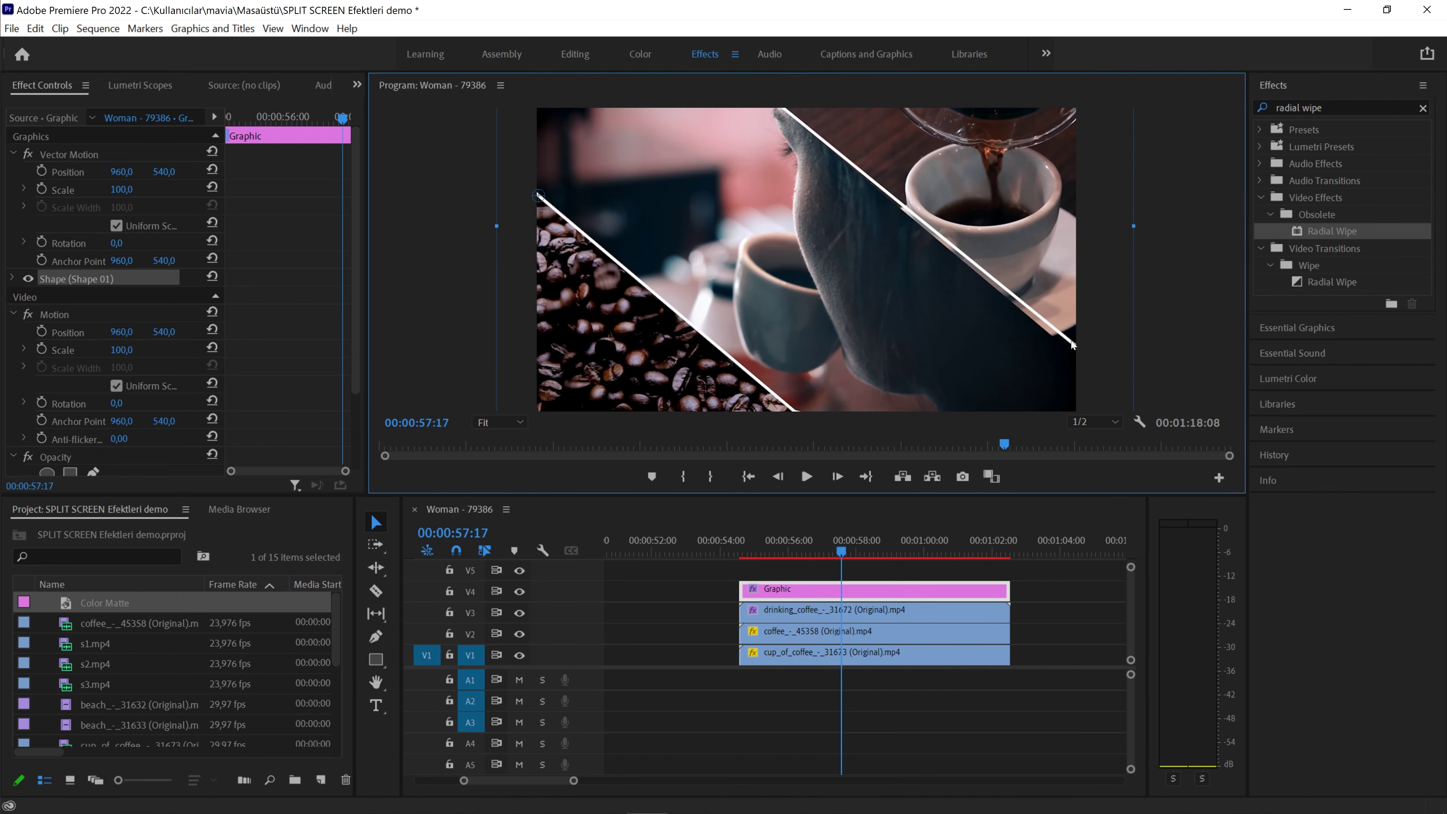
{"action": "left_click_drag", "start_coordinate": [1072, 345], "coordinate": [1074, 350]}
{"action": "left_click", "coordinate": [12, 278]}
{"action": "left_click", "coordinate": [194, 380]}
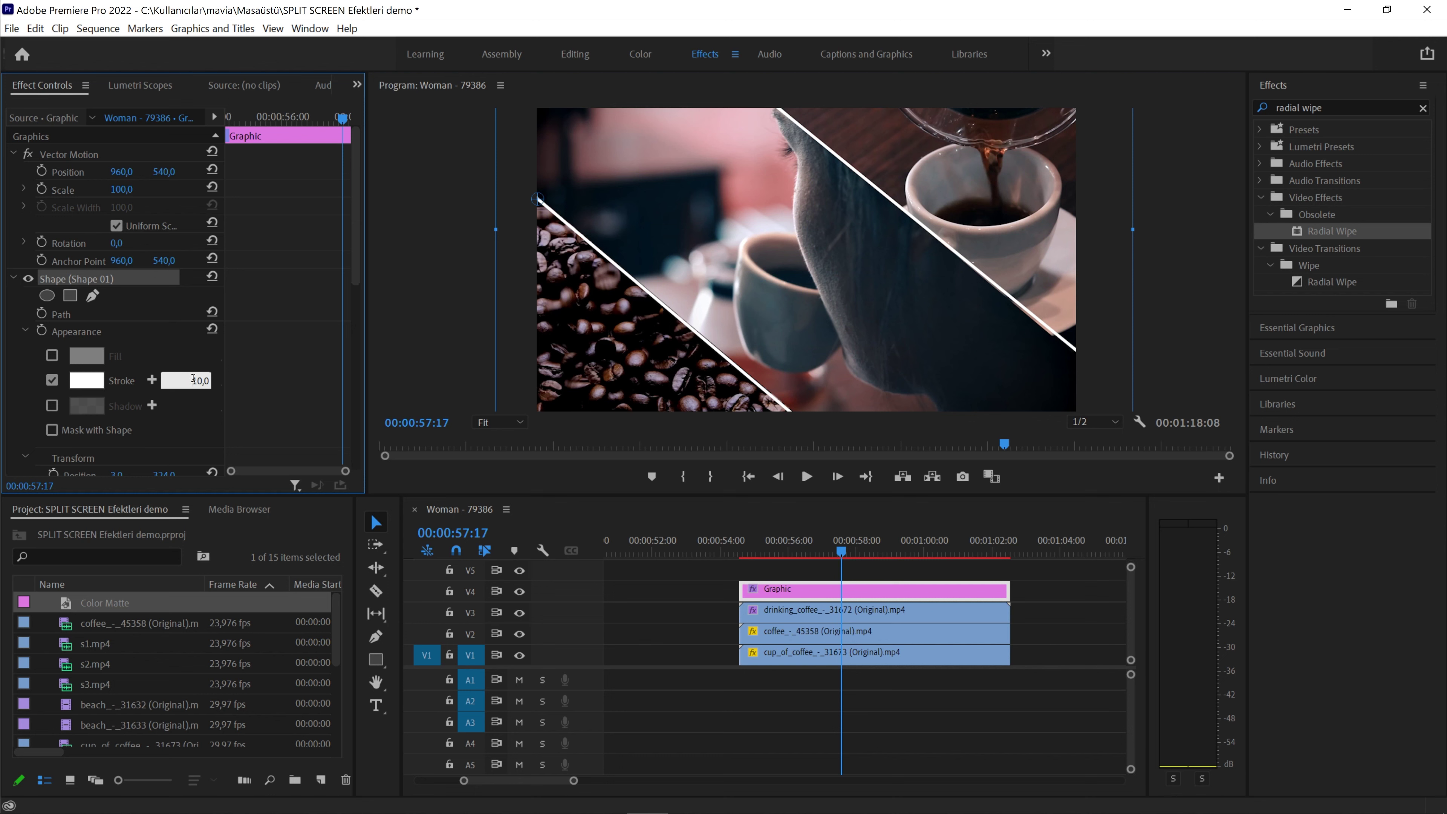
{"action": "double_click", "coordinate": [193, 380]}
{"action": "type", "text": "20"}
{"action": "key", "text": "Return"}
{"action": "key", "text": "j"}
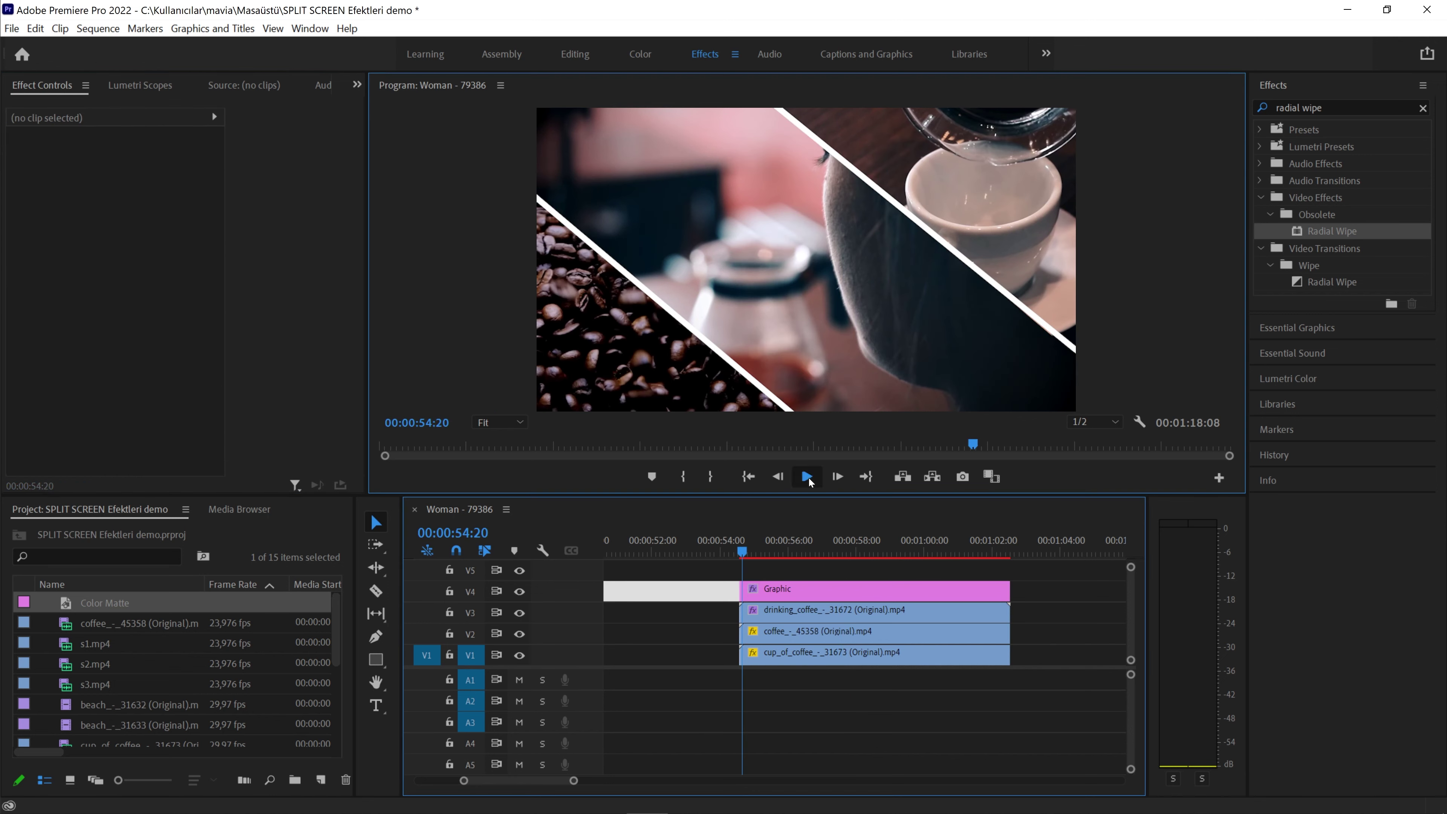
{"action": "key", "text": "d"}
{"action": "key", "text": "l"}
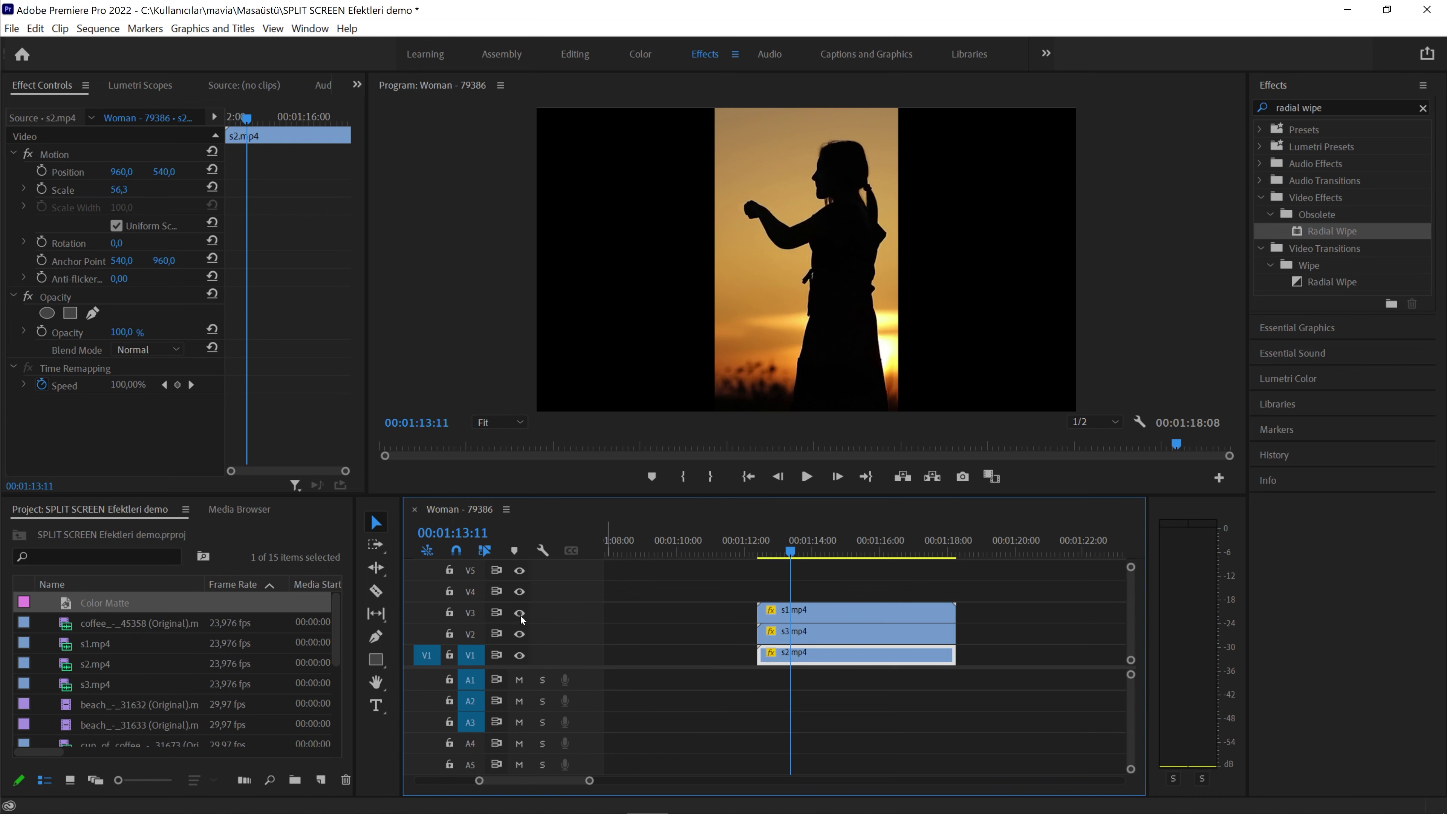
Step: Move s1 into the right third, s2 into the left third, and centre s3
{"action": "left_click", "coordinate": [520, 613]}
{"action": "left_click", "coordinate": [519, 634]}
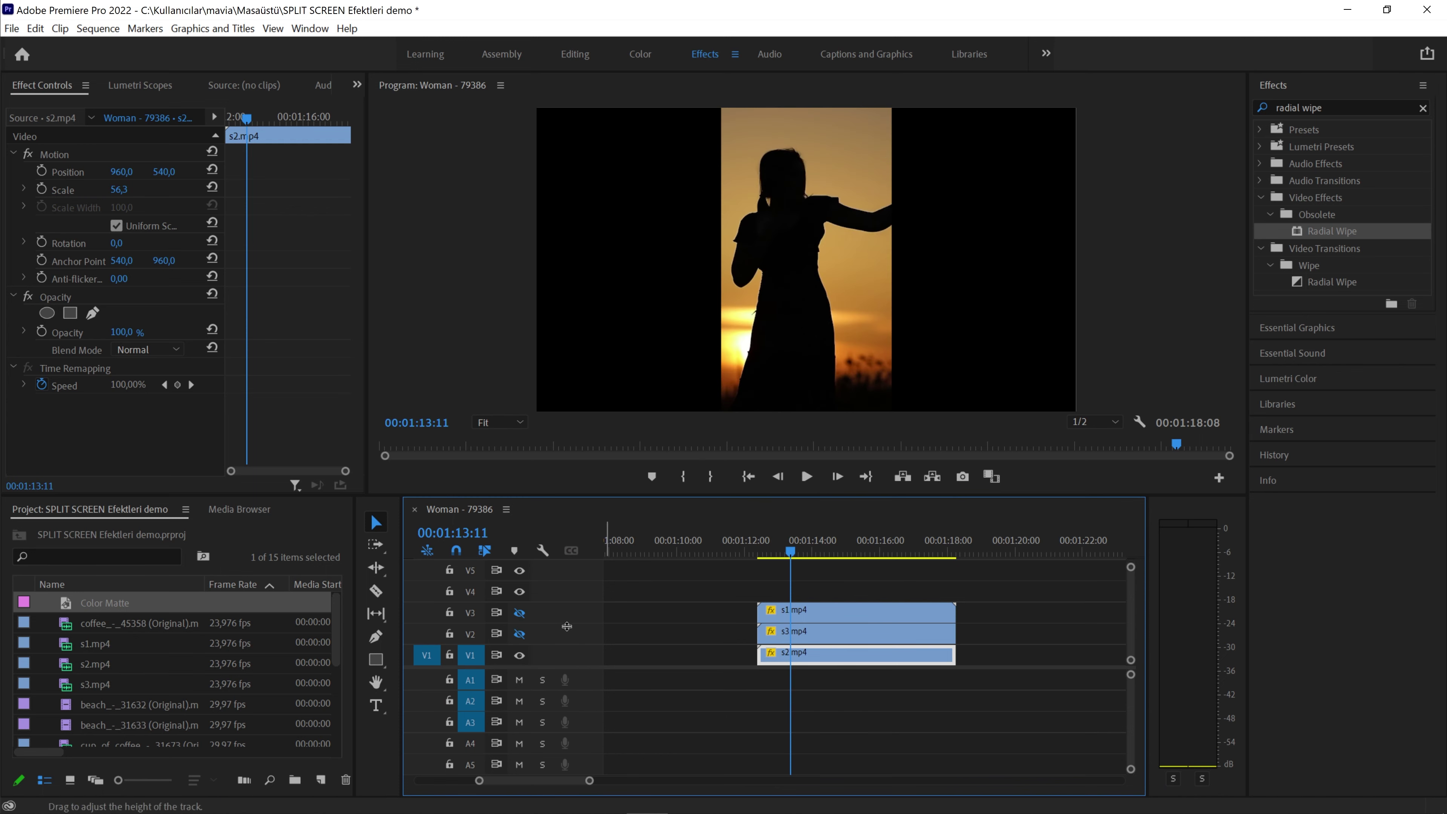
{"action": "key", "text": "ctrl+z"}
{"action": "key", "text": "ctrl+z"}
{"action": "left_click", "coordinate": [890, 609]}
{"action": "left_click", "coordinate": [54, 154]}
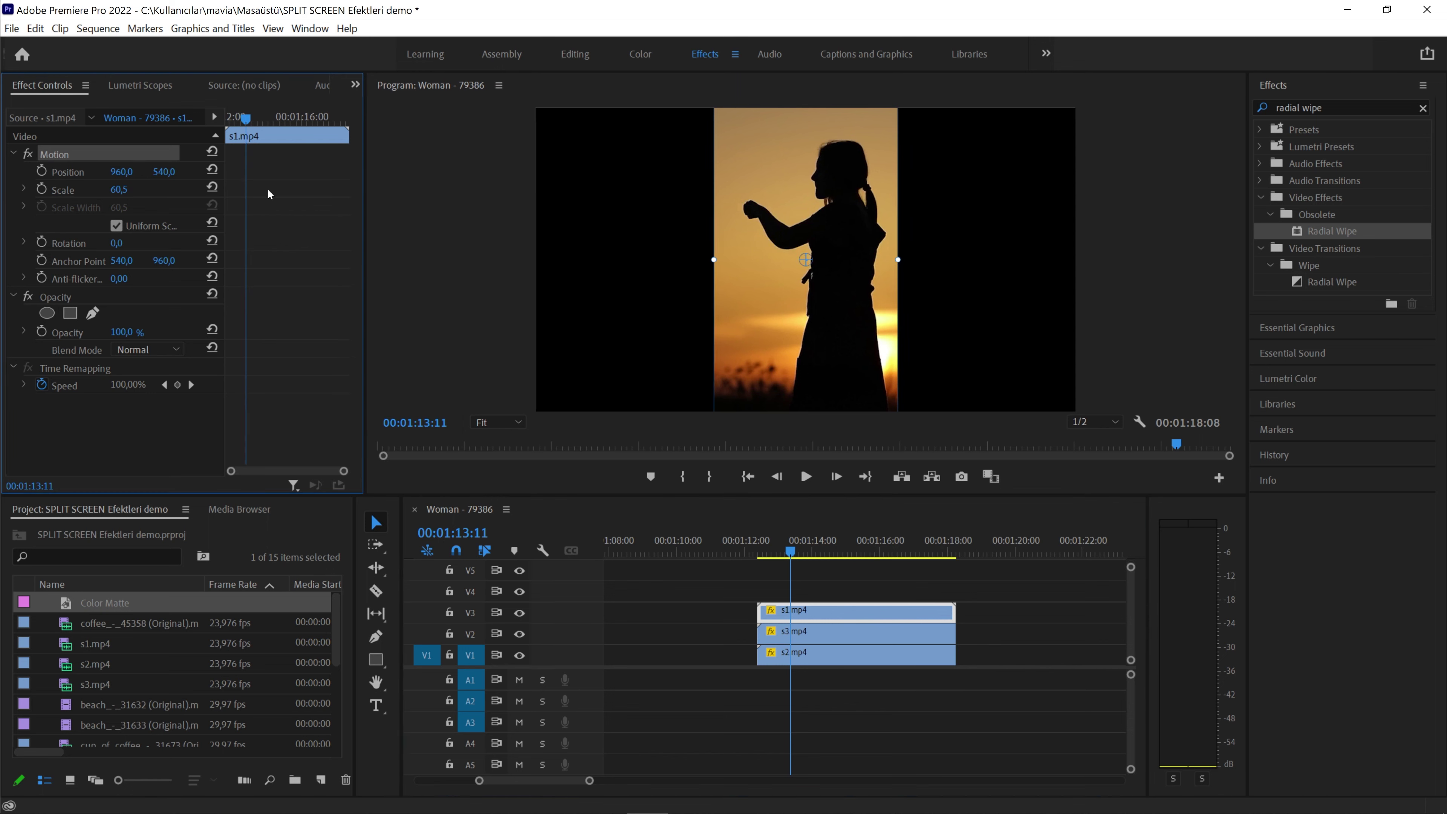
{"action": "left_click_drag", "start_coordinate": [803, 261], "coordinate": [974, 276]}
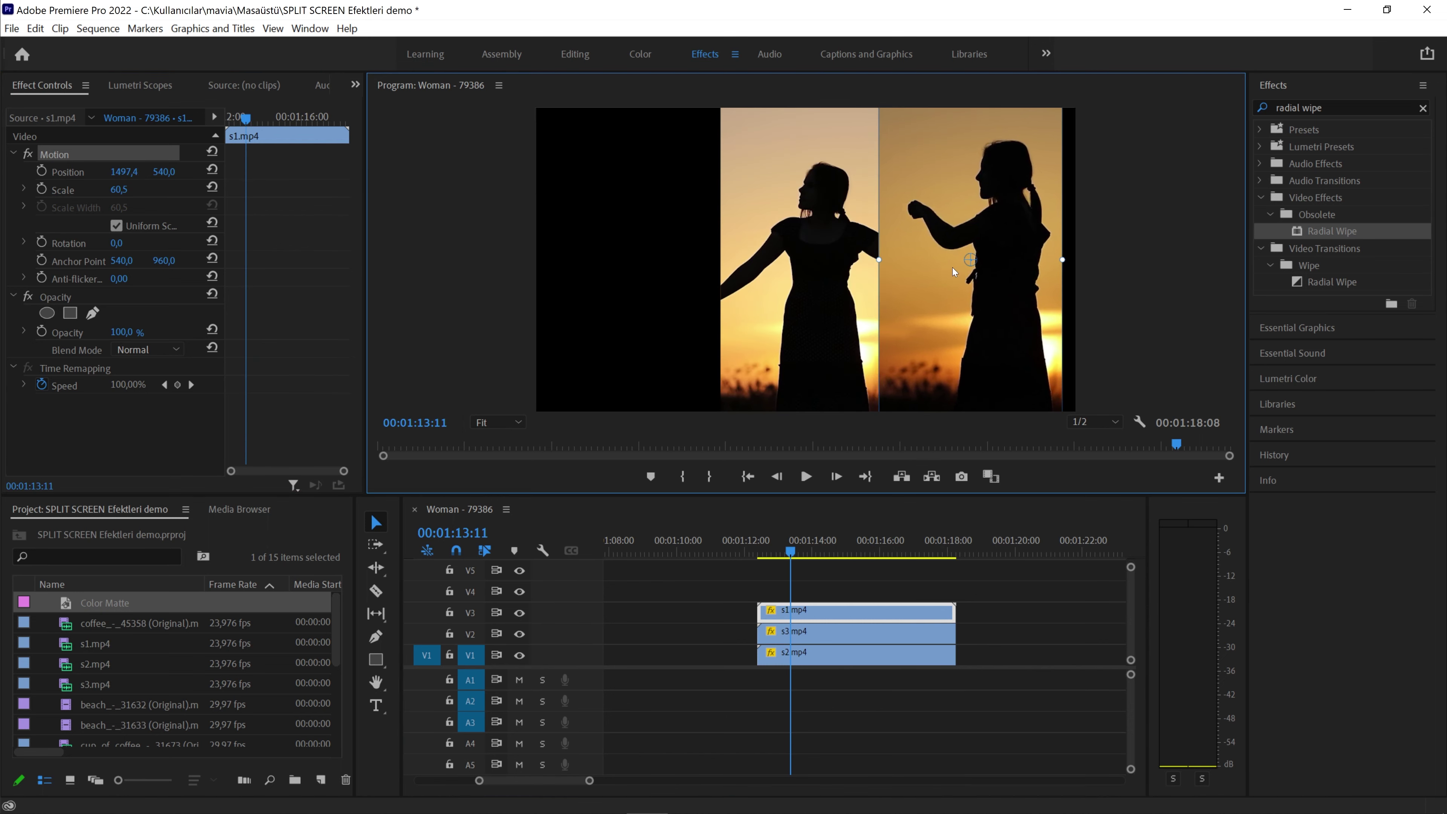
{"action": "left_click", "coordinate": [930, 640]}
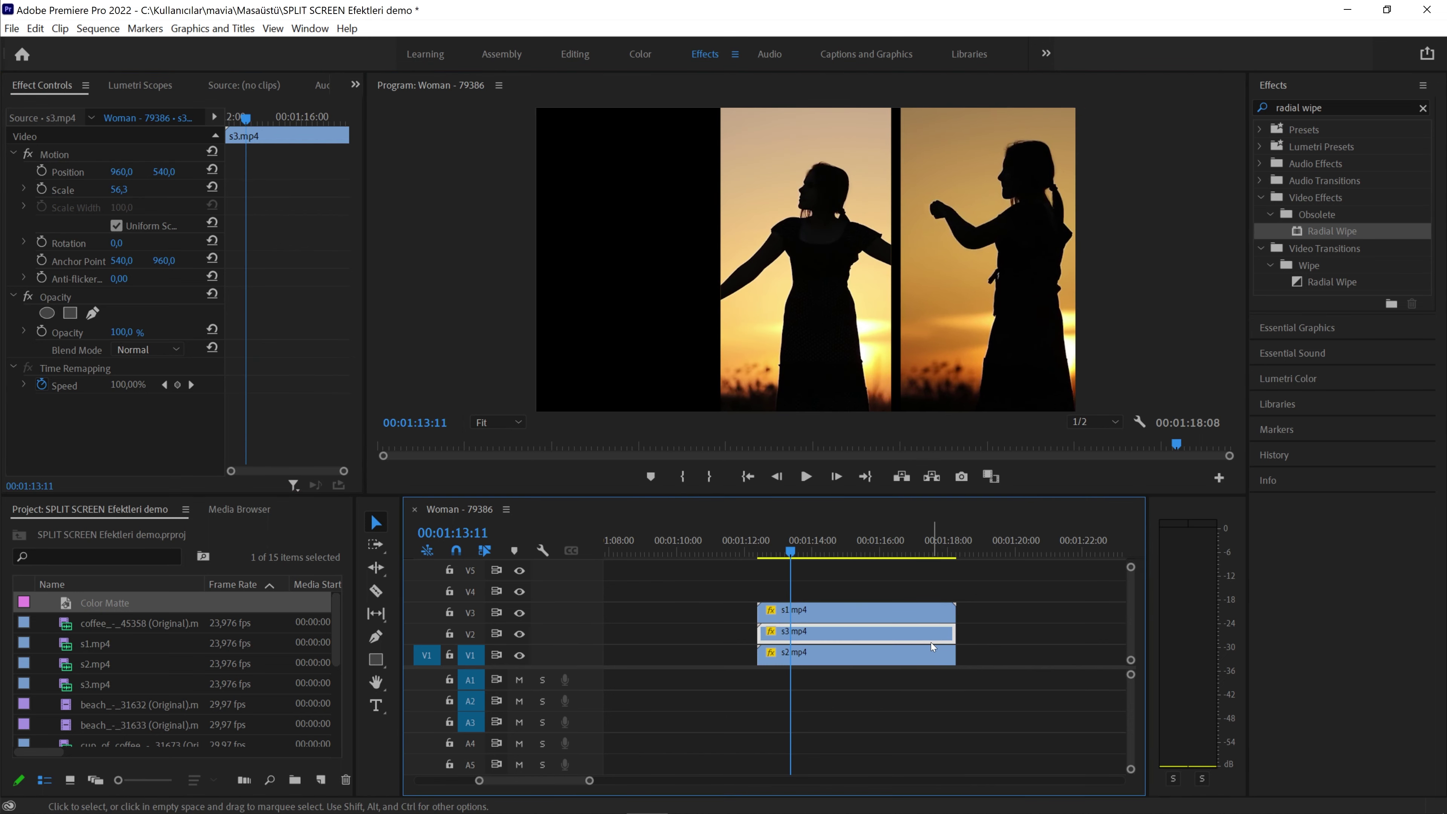
{"action": "left_click", "coordinate": [914, 662]}
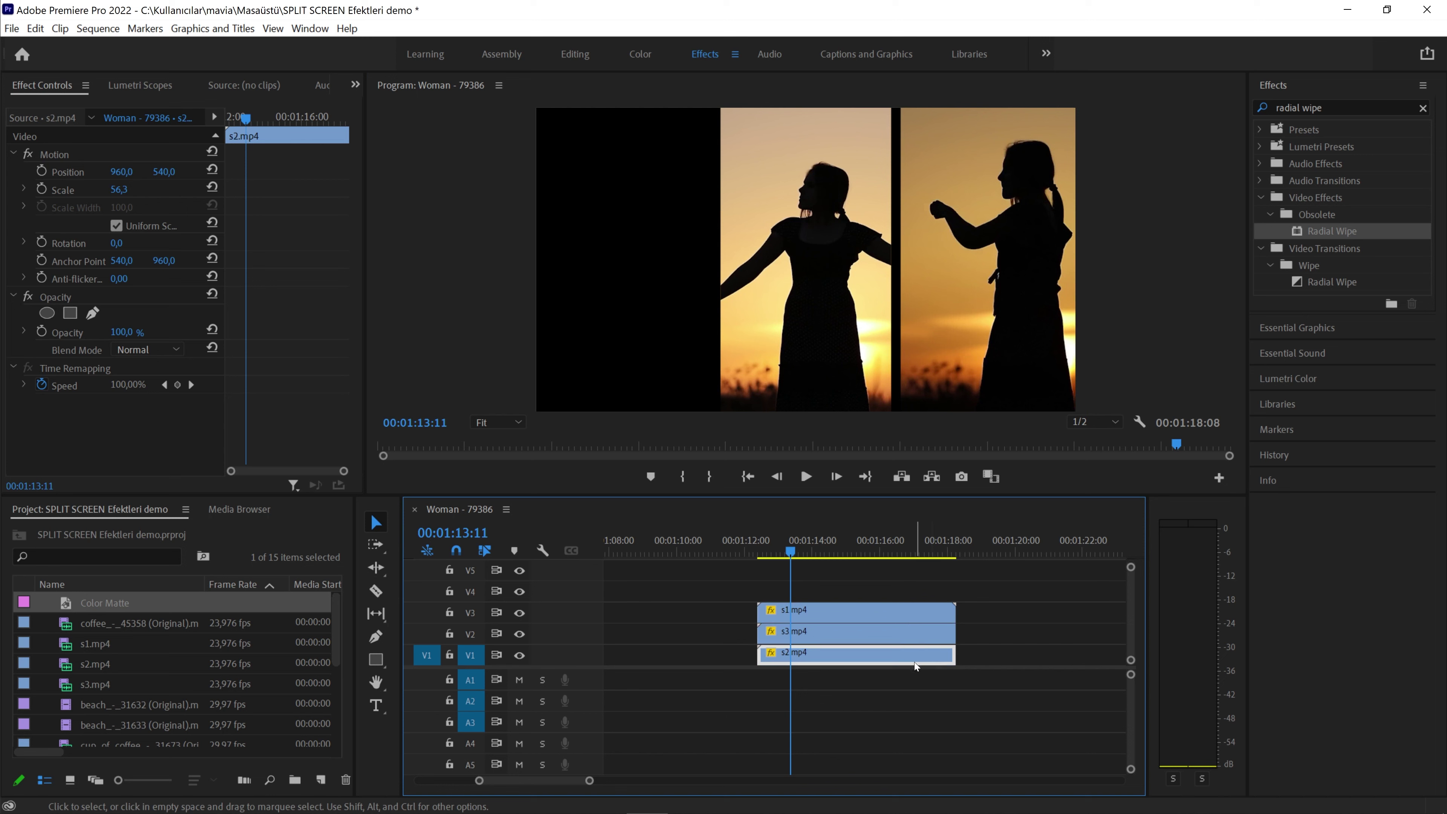
{"action": "left_click_drag", "start_coordinate": [798, 254], "coordinate": [655, 243]}
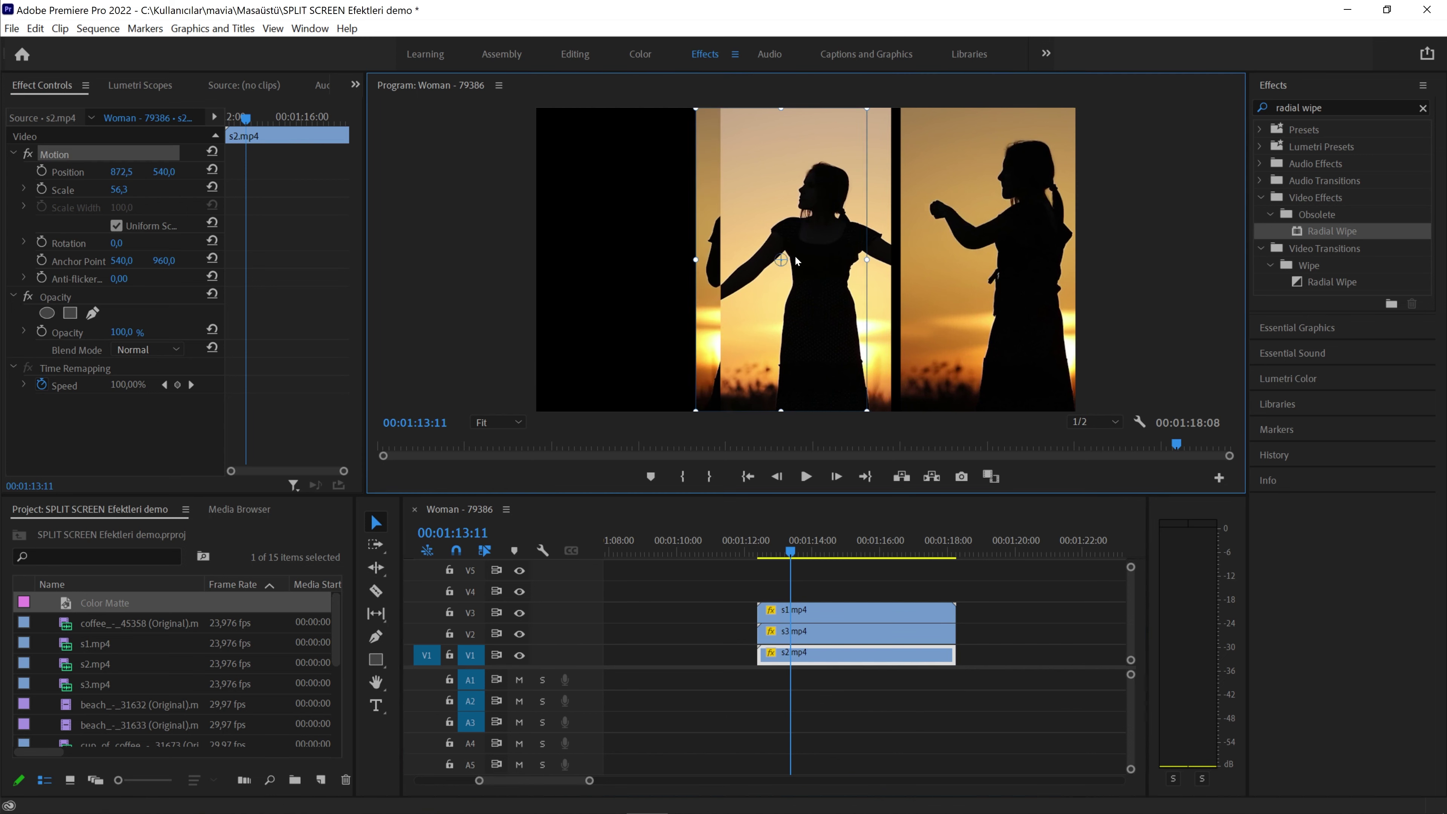
{"action": "left_click", "coordinate": [653, 243]}
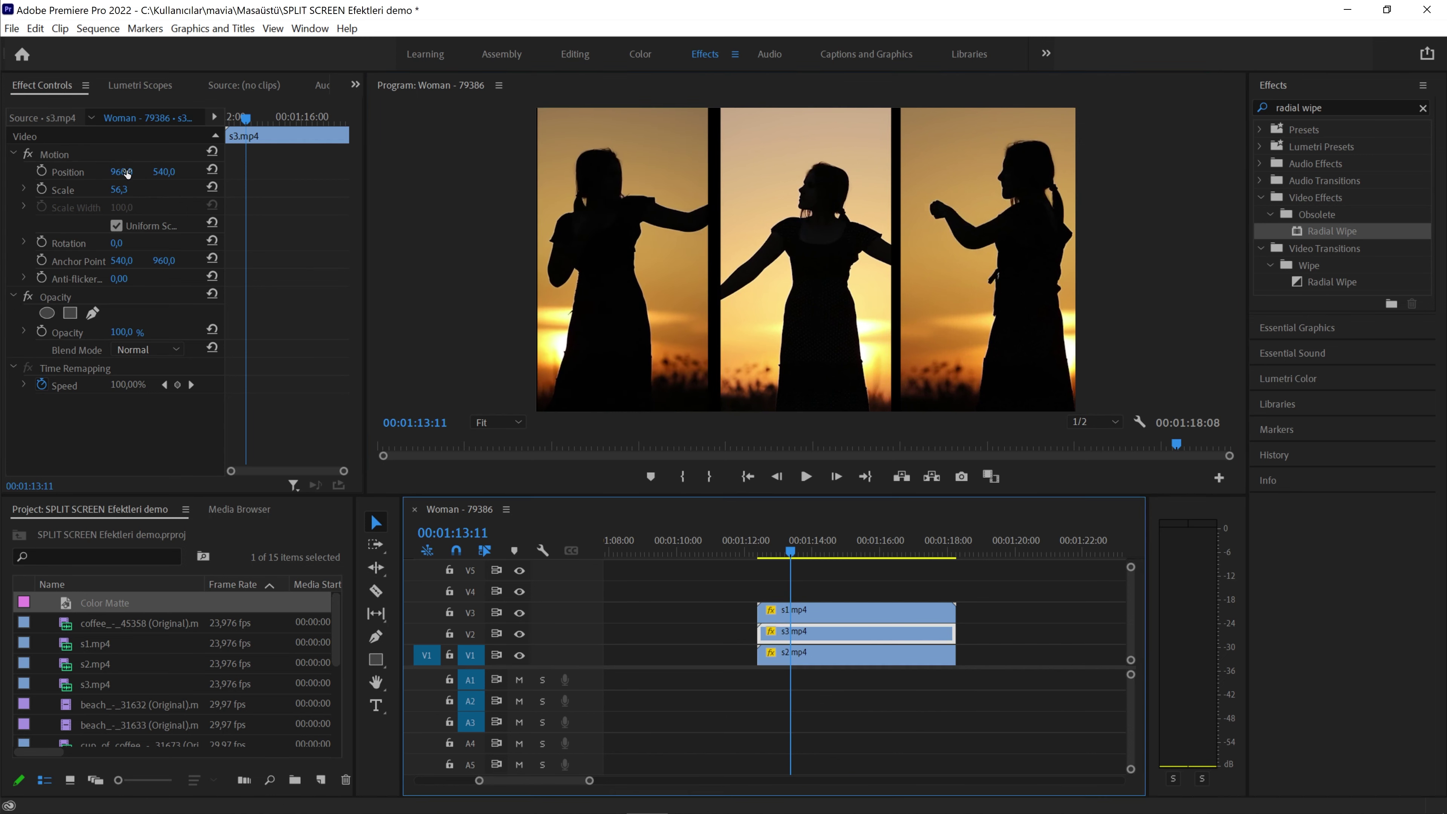
{"action": "left_click_drag", "start_coordinate": [846, 332], "coordinate": [845, 332]}
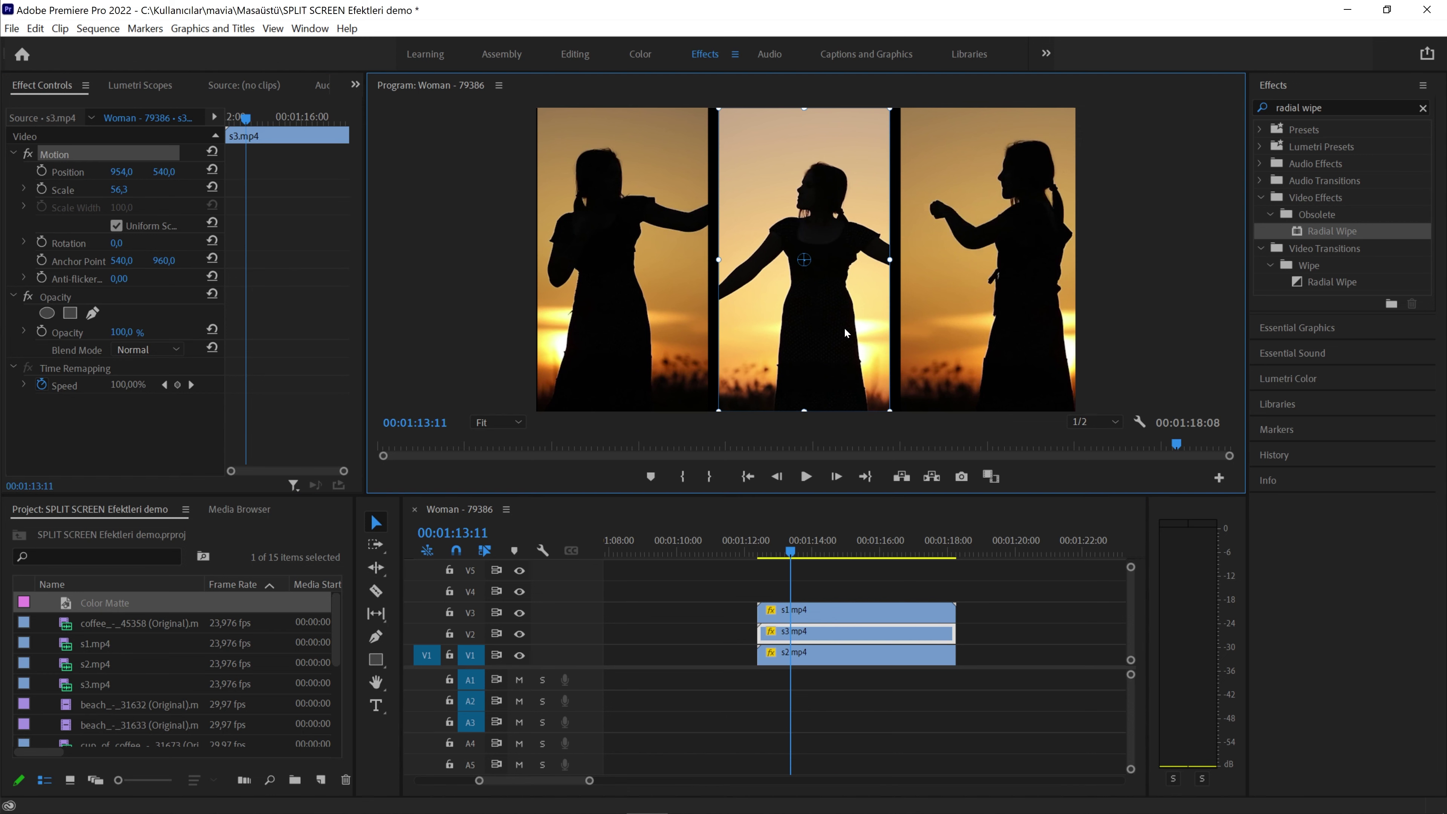
{"action": "left_click", "coordinate": [966, 605]}
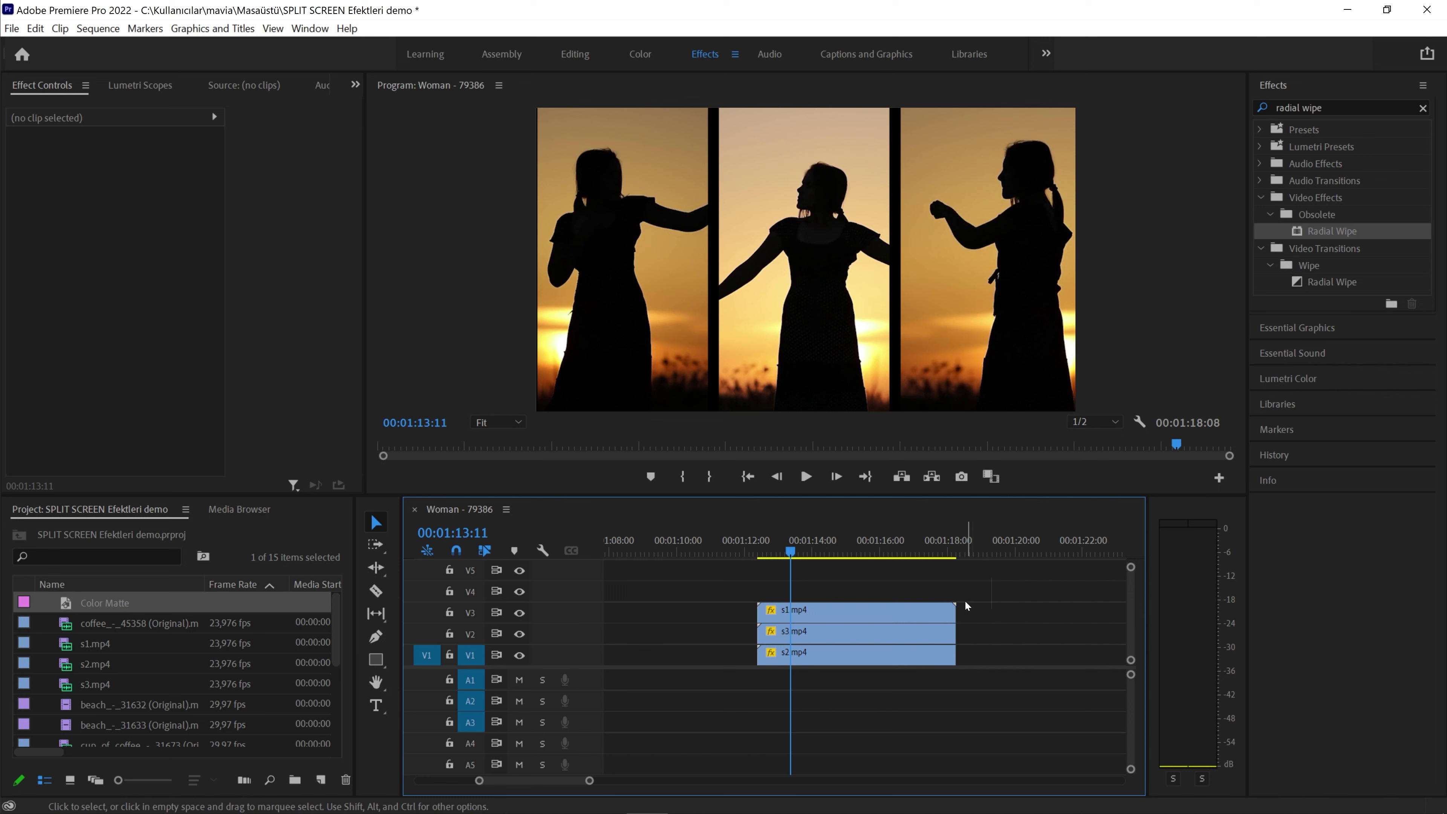
Step: Raise the three silhouette clips one track and place a white Color Matte on V1 beneath them
{"action": "mouse_move", "coordinate": [1051, 580]}
{"action": "left_mouse_down"}
{"action": "mouse_move", "coordinate": [829, 616]}
{"action": "mouse_move", "coordinate": [829, 594]}
{"action": "left_mouse_up"}
{"action": "mouse_move", "coordinate": [105, 602]}
{"action": "left_mouse_down"}
{"action": "mouse_move", "coordinate": [757, 633]}
{"action": "mouse_move", "coordinate": [758, 654]}
{"action": "left_mouse_up"}
{"action": "left_click", "coordinate": [923, 652]}
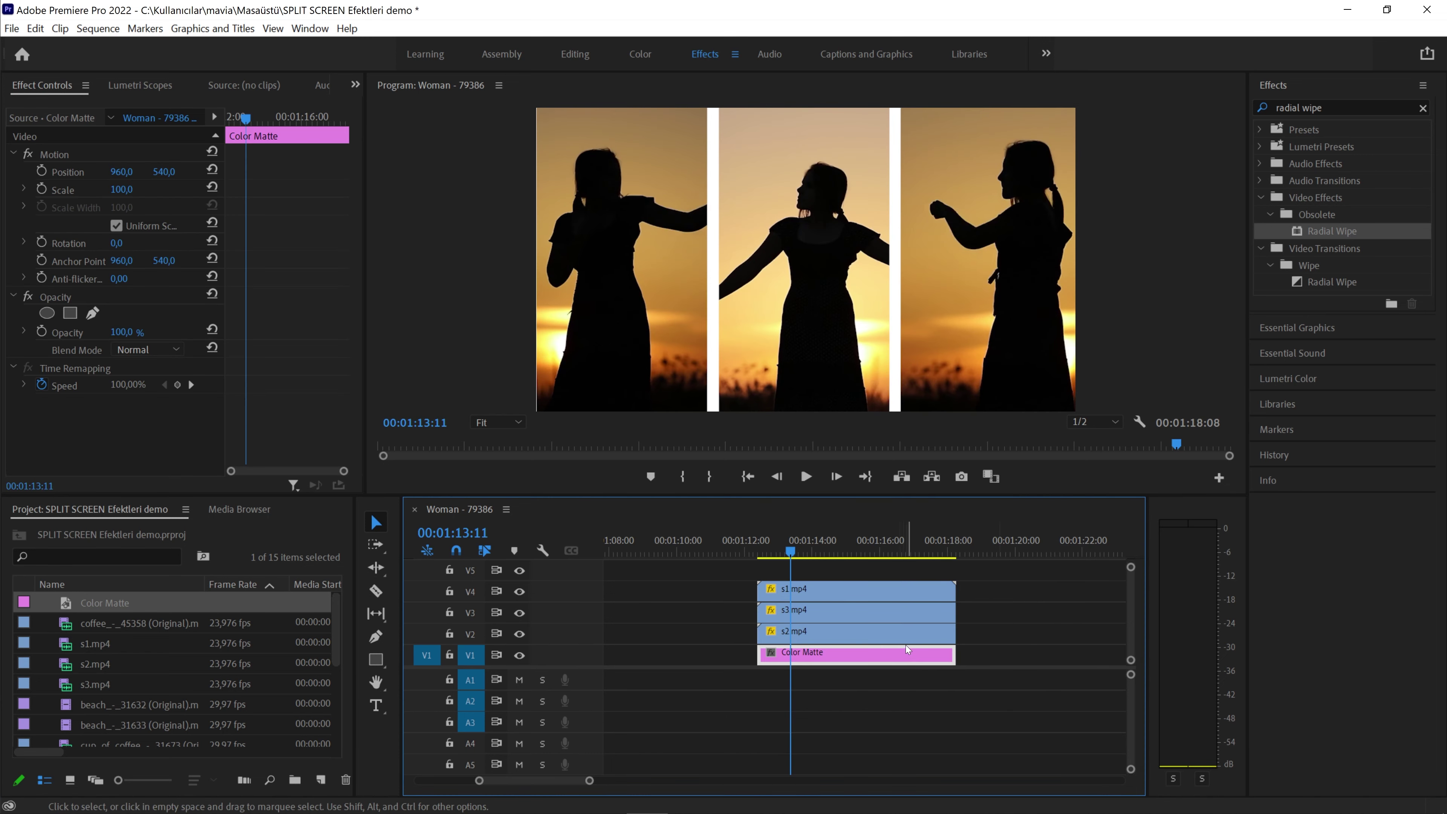